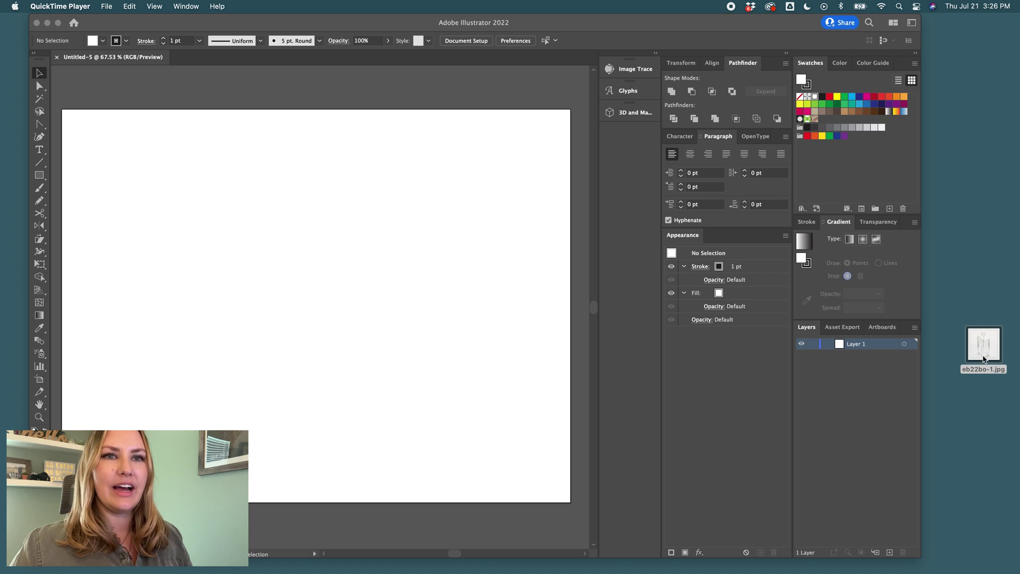
Place the bottle photo eb22bo-1.jpg on the artboard, enlarged to fill most of its left half.
{"action": "left_click_drag", "start_coordinate": [987, 342], "coordinate": [401, 296]}
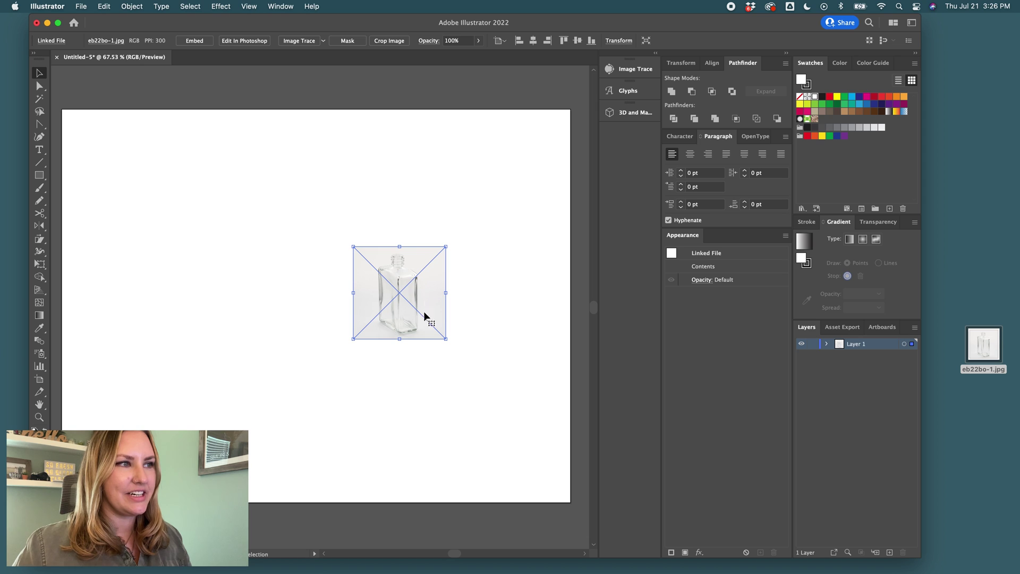
{"action": "left_click_drag", "start_coordinate": [399, 339], "coordinate": [399, 408], "text": "alt+shift"}
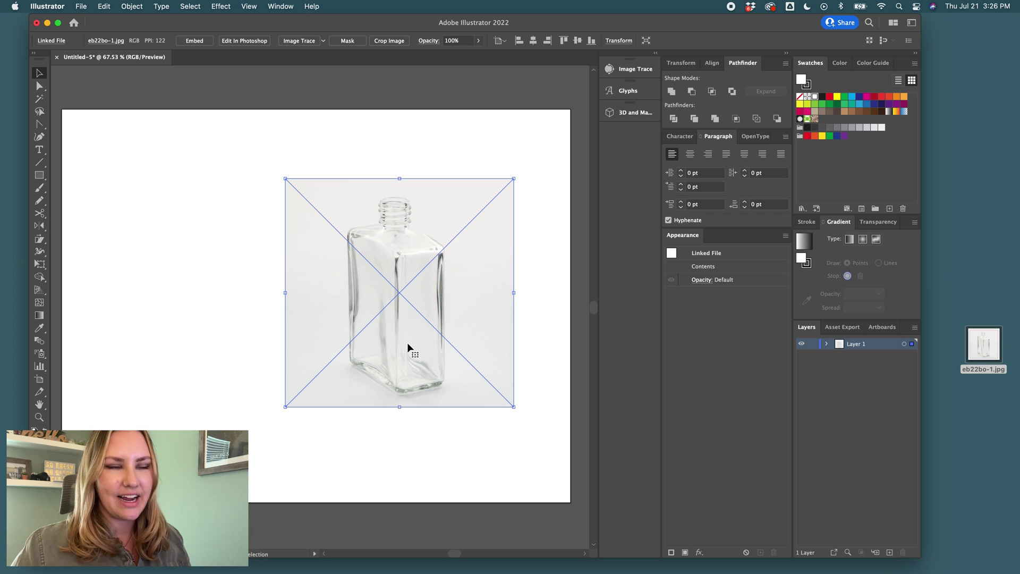
{"action": "left_click_drag", "start_coordinate": [417, 341], "coordinate": [220, 341]}
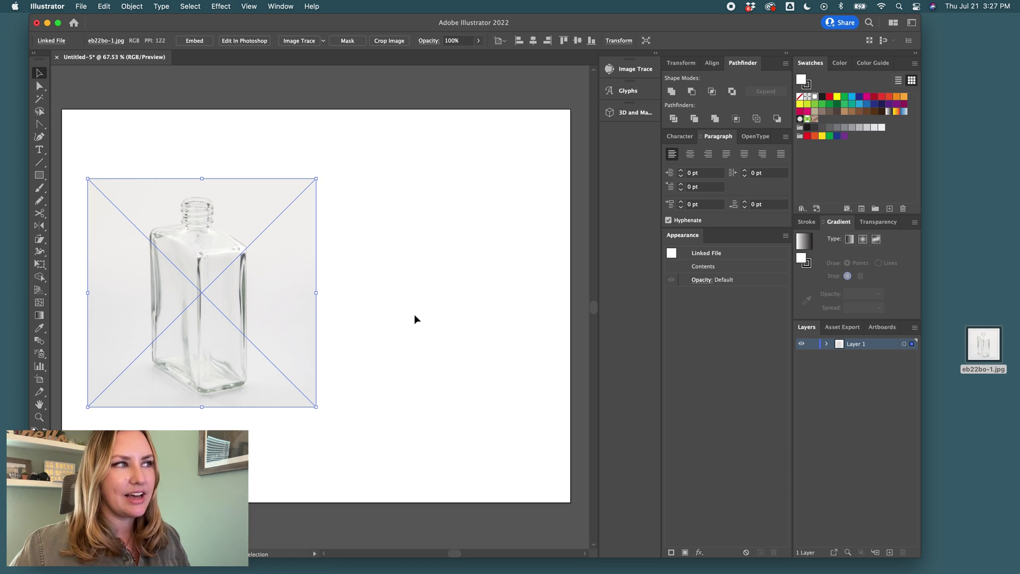
{"action": "key", "text": "super+z"}
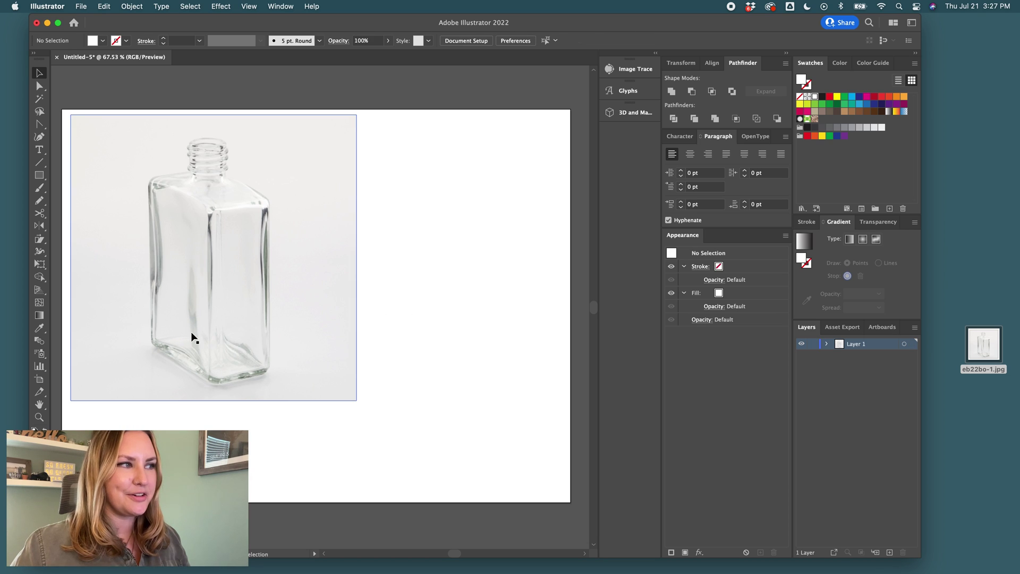
Draw a tall rectangle as wide as the bottle's front base edge and fill it with grey.
{"action": "key", "text": "m"}
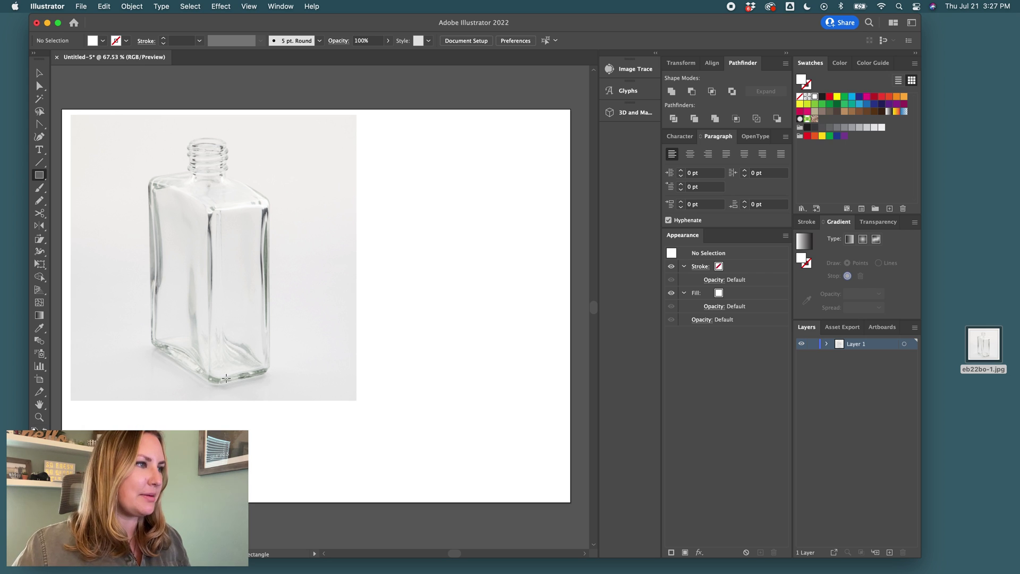
{"action": "mouse_move", "coordinate": [218, 379]}
{"action": "left_mouse_down"}
{"action": "mouse_move", "coordinate": [262, 400]}
{"action": "mouse_move", "coordinate": [270, 502]}
{"action": "left_mouse_up"}
{"action": "key", "text": "v"}
{"action": "mouse_move", "coordinate": [254, 426]}
{"action": "left_mouse_down"}
{"action": "mouse_move", "coordinate": [251, 405]}
{"action": "mouse_move", "coordinate": [343, 352]}
{"action": "mouse_move", "coordinate": [338, 294]}
{"action": "mouse_move", "coordinate": [446, 287]}
{"action": "mouse_move", "coordinate": [280, 344]}
{"action": "left_mouse_up"}
{"action": "left_click", "coordinate": [851, 128]}
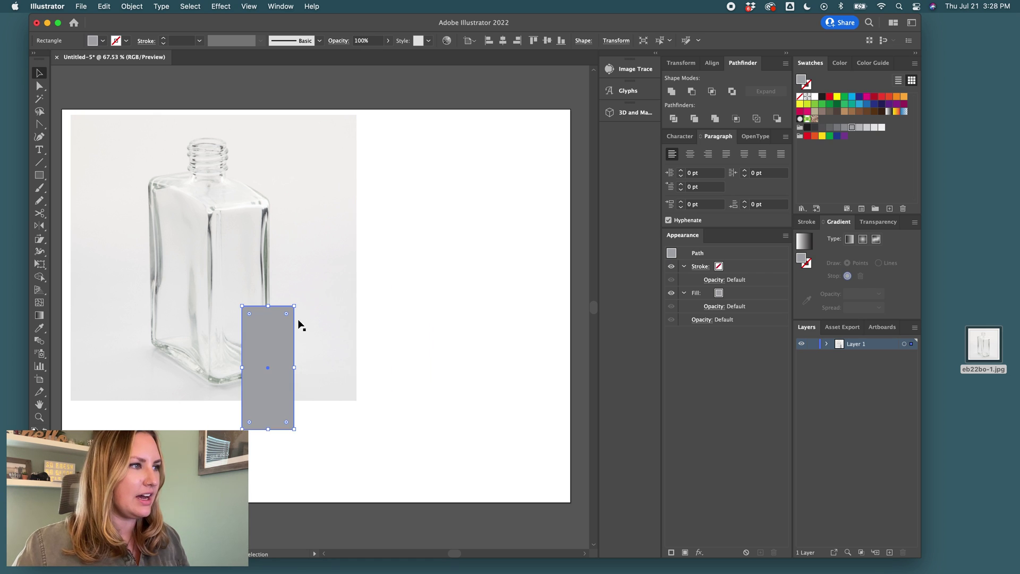
Place the grey rectangle upright on the empty area beside the bottle photo and round its corners by about 0.1 in.
{"action": "left_click_drag", "start_coordinate": [296, 301], "coordinate": [231, 306]}
{"action": "left_click_drag", "start_coordinate": [289, 371], "coordinate": [205, 326]}
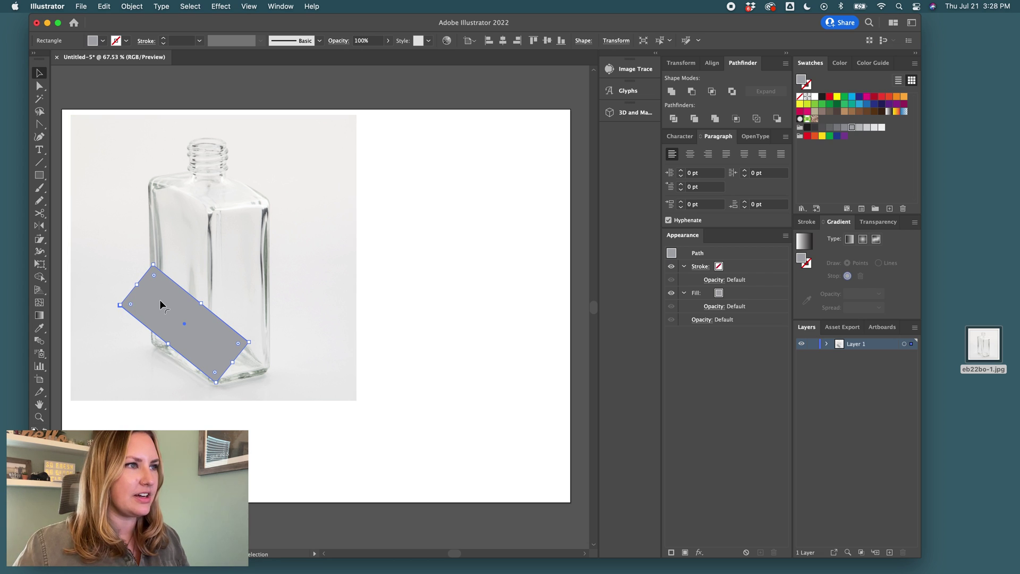
{"action": "left_click_drag", "start_coordinate": [159, 299], "coordinate": [439, 269]}
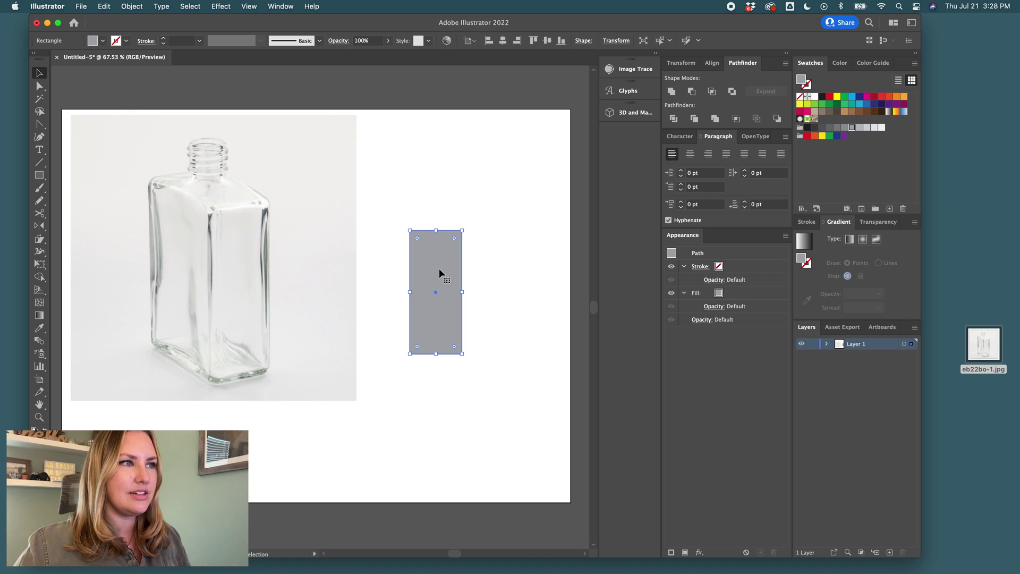
{"action": "left_click_drag", "start_coordinate": [417, 238], "coordinate": [413, 233]}
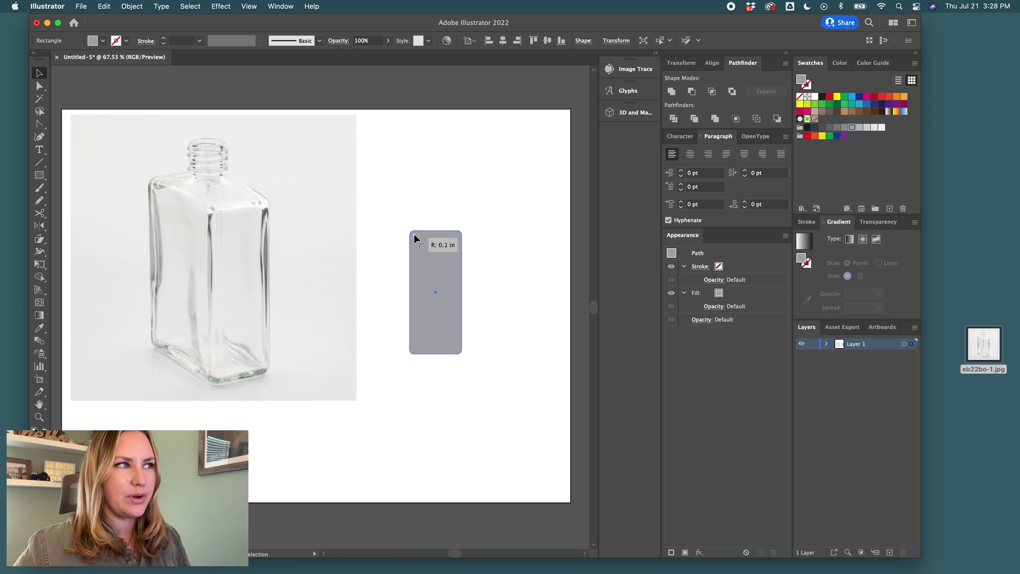
{"action": "left_click_drag", "start_coordinate": [413, 234], "coordinate": [415, 235]}
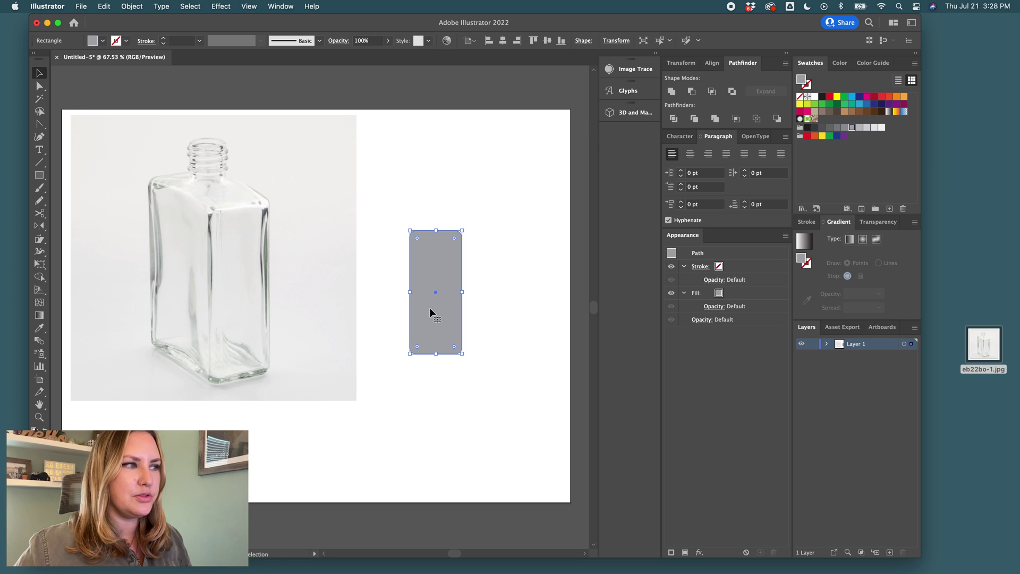
Swap the rounded rectangle's grey fill to a stroke and set the stroke weight to 6 pt.
{"action": "key", "text": "shift+x"}
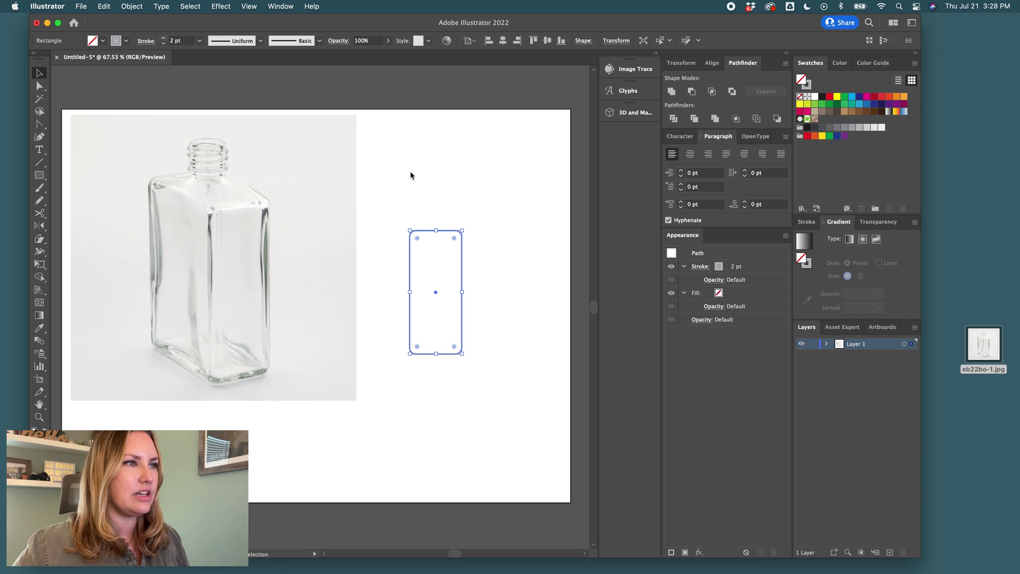
{"action": "left_click", "coordinate": [163, 37]}
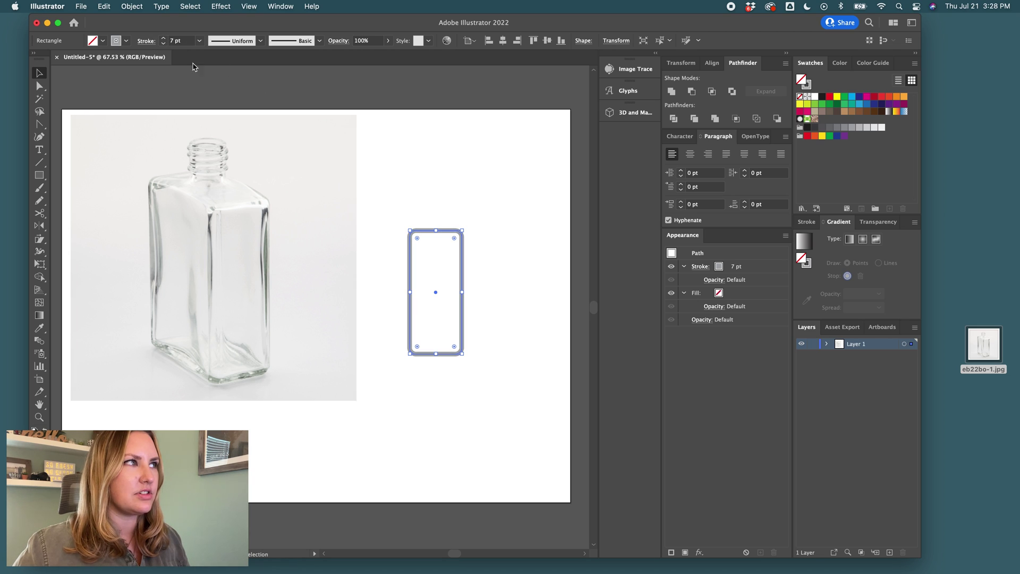
{"action": "left_click", "coordinate": [163, 43]}
{"action": "left_click", "coordinate": [472, 215]}
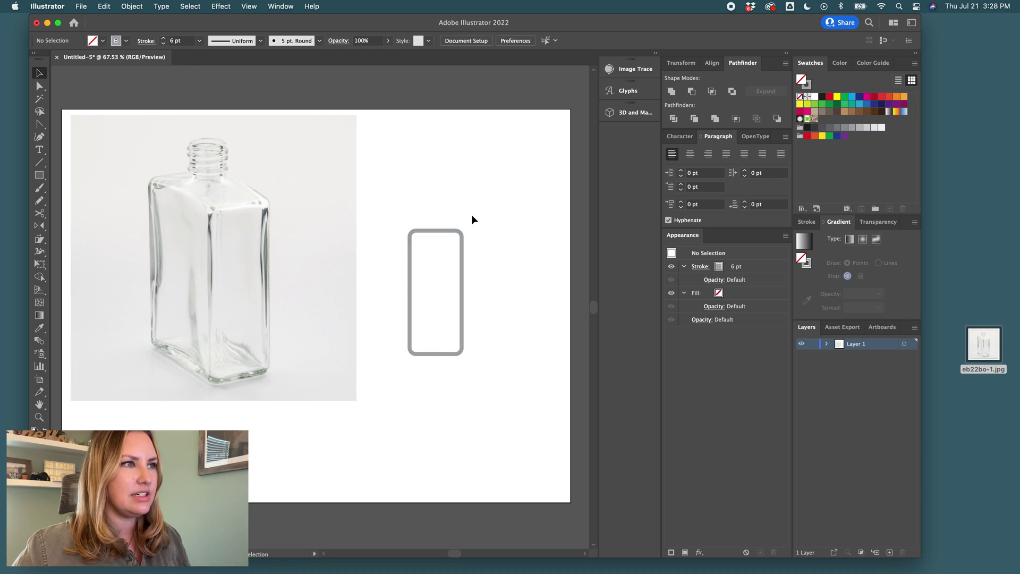
Apply the 3D Extrude effect to the outlined rounded rectangle.
{"action": "left_click_drag", "start_coordinate": [448, 210], "coordinate": [473, 271]}
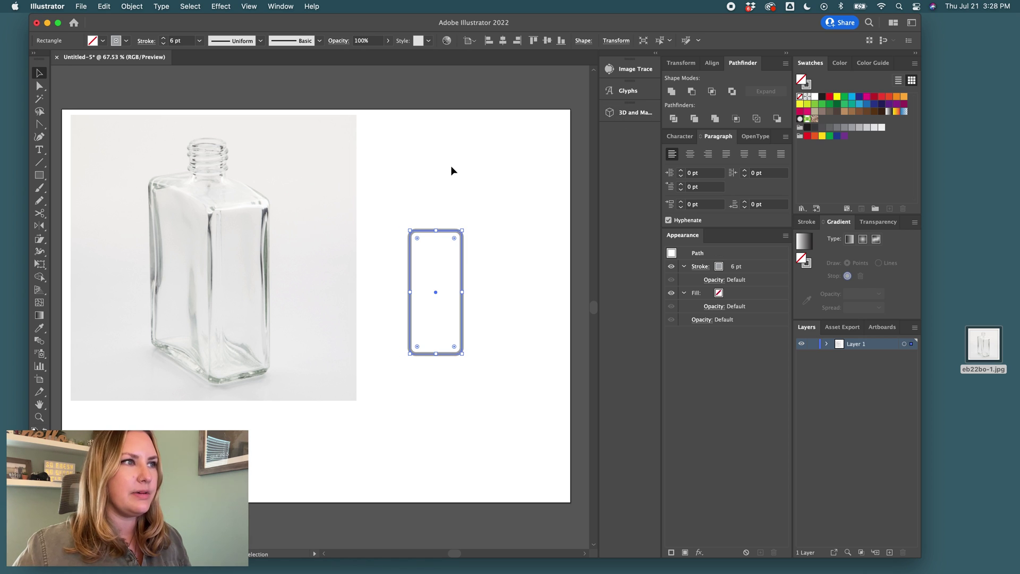
{"action": "scroll", "coordinate": [451, 169], "scroll_direction": "right", "scroll_amount": 3}
{"action": "scroll", "coordinate": [452, 170], "scroll_direction": "right", "scroll_amount": 4}
{"action": "left_click", "coordinate": [632, 114]}
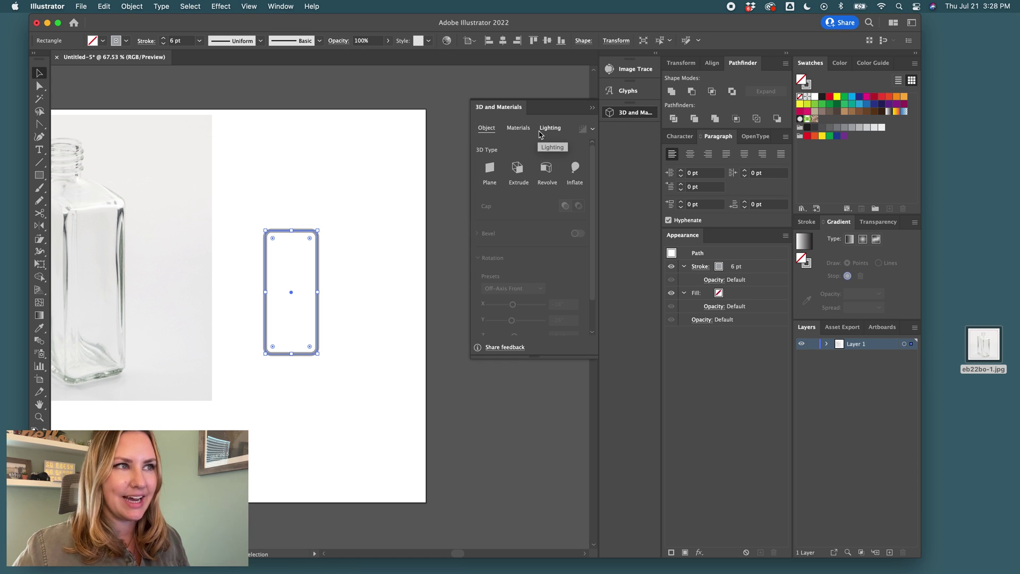
{"action": "left_click", "coordinate": [286, 6]}
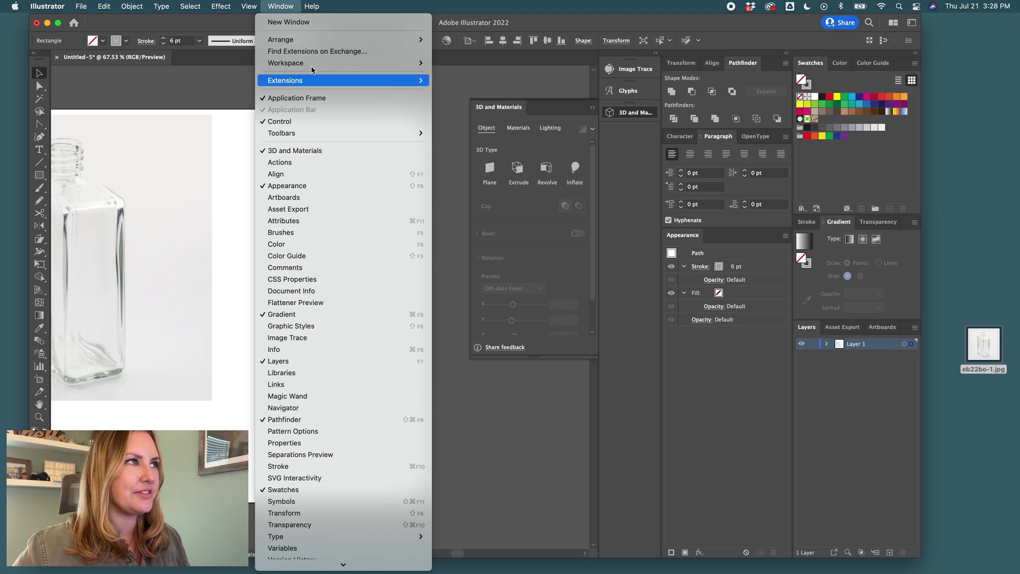
{"action": "left_click", "coordinate": [474, 136]}
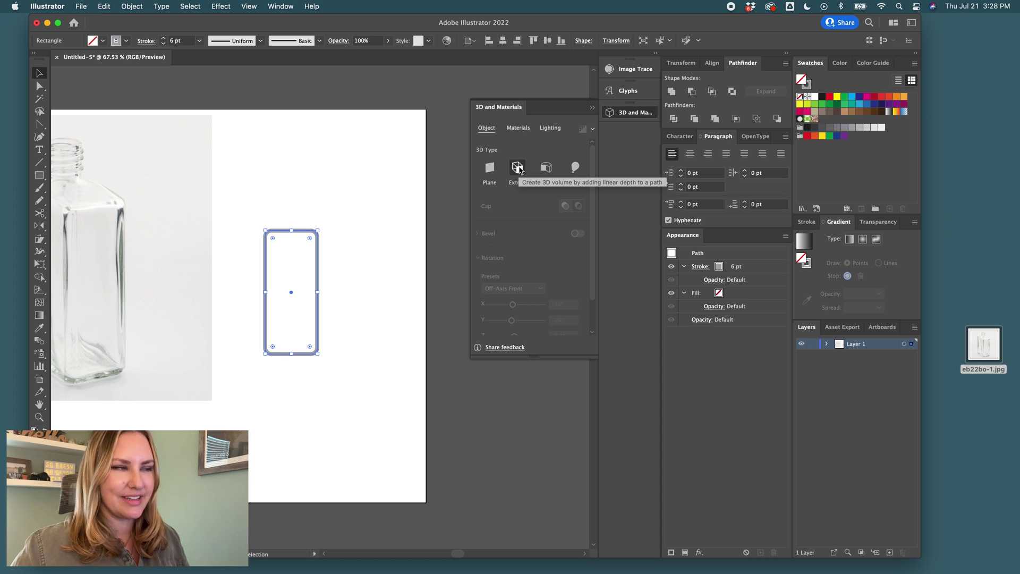
{"action": "left_click", "coordinate": [518, 169]}
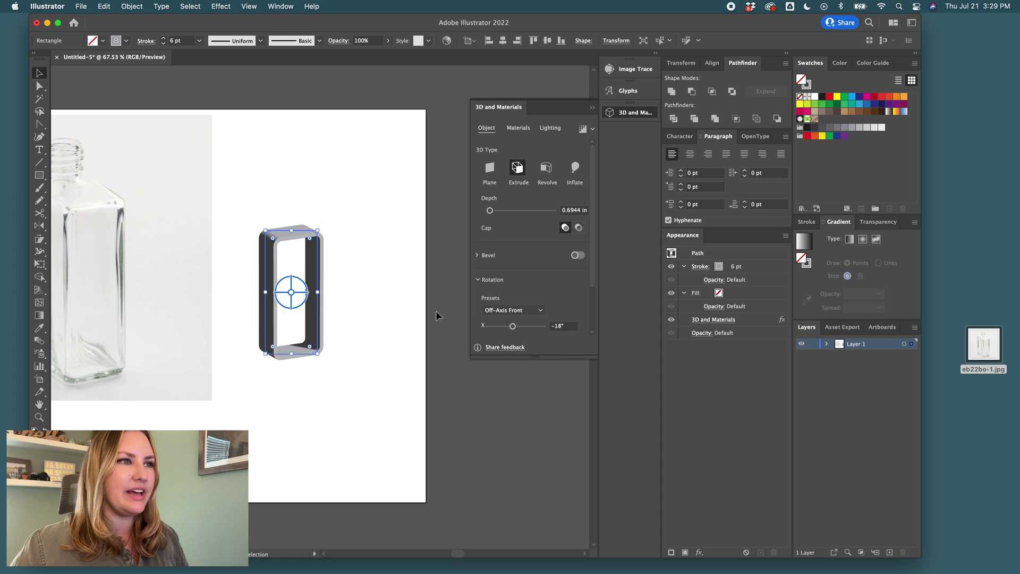
Rotate the extruded rectangle to a custom angle of 81° on X and 42° on Y.
{"action": "scroll", "coordinate": [522, 286], "scroll_direction": "down", "scroll_amount": 3}
{"action": "mouse_move", "coordinate": [512, 284]}
{"action": "left_mouse_down"}
{"action": "mouse_move", "coordinate": [523, 288]}
{"action": "mouse_move", "coordinate": [518, 271]}
{"action": "mouse_move", "coordinate": [527, 269]}
{"action": "mouse_move", "coordinate": [519, 290]}
{"action": "mouse_move", "coordinate": [504, 290]}
{"action": "mouse_move", "coordinate": [528, 269]}
{"action": "mouse_move", "coordinate": [516, 299]}
{"action": "left_mouse_up"}
{"action": "scroll", "coordinate": [500, 223], "scroll_direction": "up", "scroll_amount": 2}
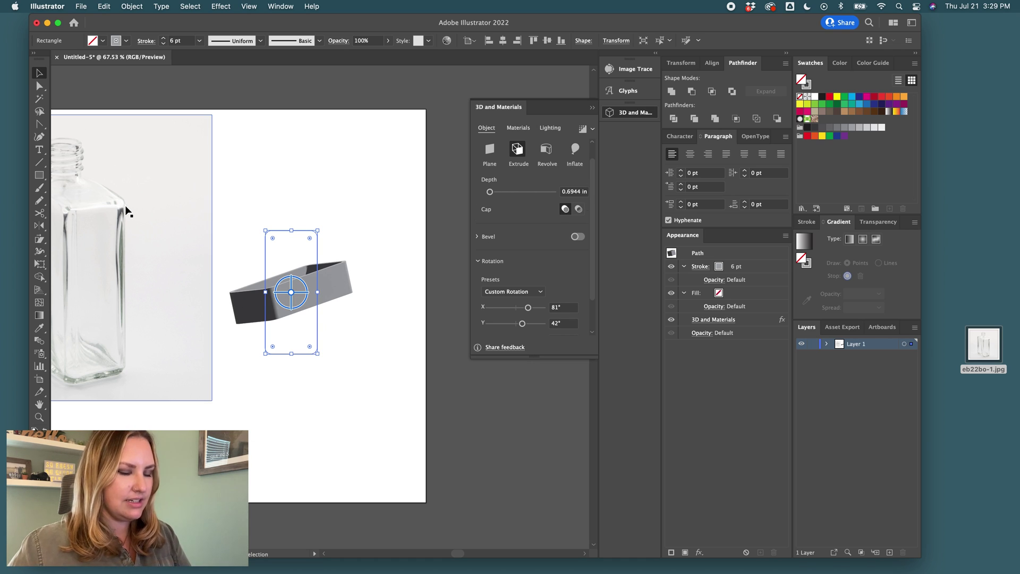
Measure the height of the bottle's body with a temporary rectangle over its side in the photo, and delete that rectangle.
{"action": "key", "text": "m"}
{"action": "left_click_drag", "start_coordinate": [128, 200], "coordinate": [113, 374]}
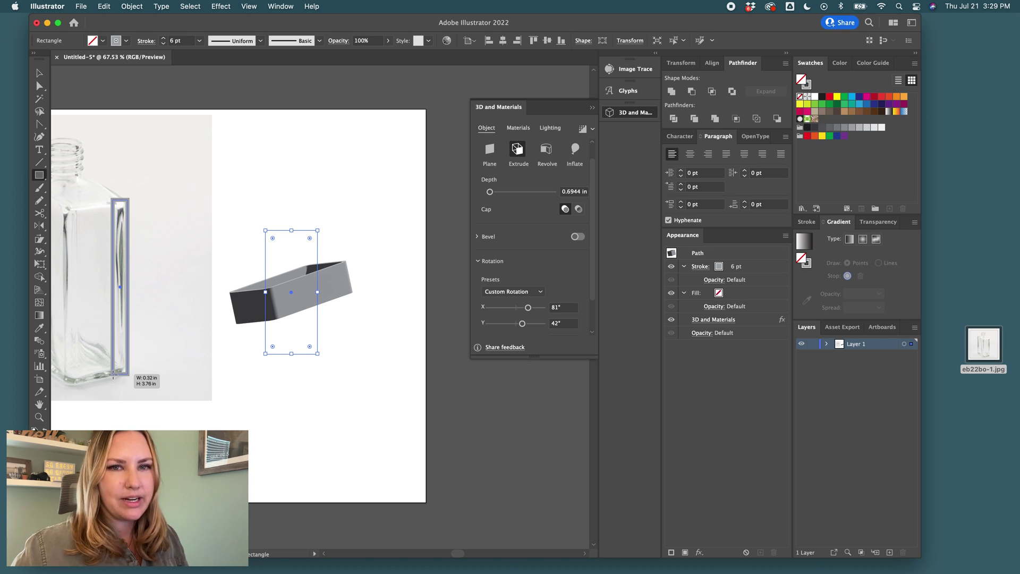
{"action": "left_click_drag", "start_coordinate": [113, 374], "coordinate": [113, 373]}
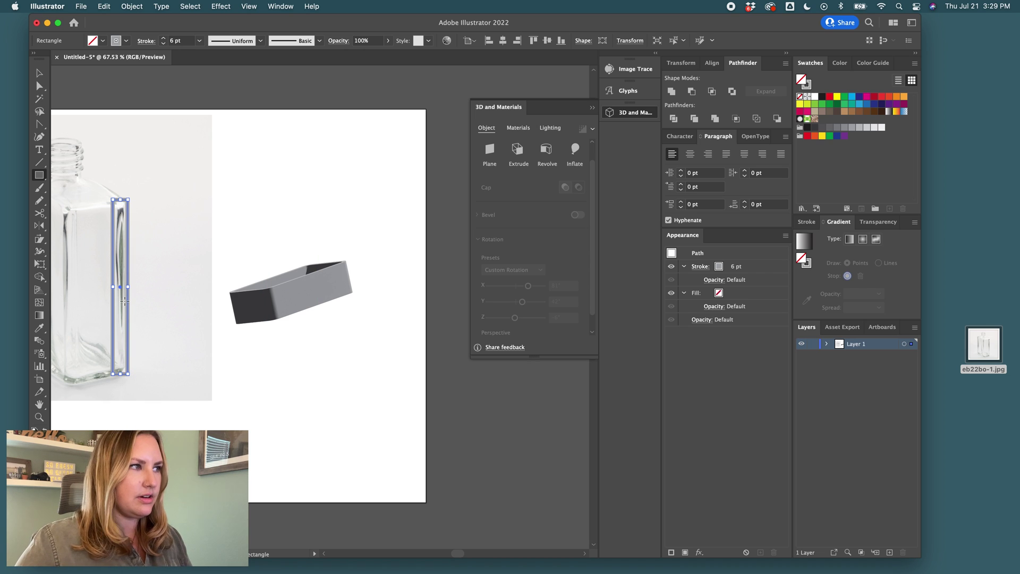
{"action": "key", "text": "Delete"}
{"action": "key", "text": "v"}
Set the extruded rectangle's depth to 3.75 in.
{"action": "left_click", "coordinate": [307, 295]}
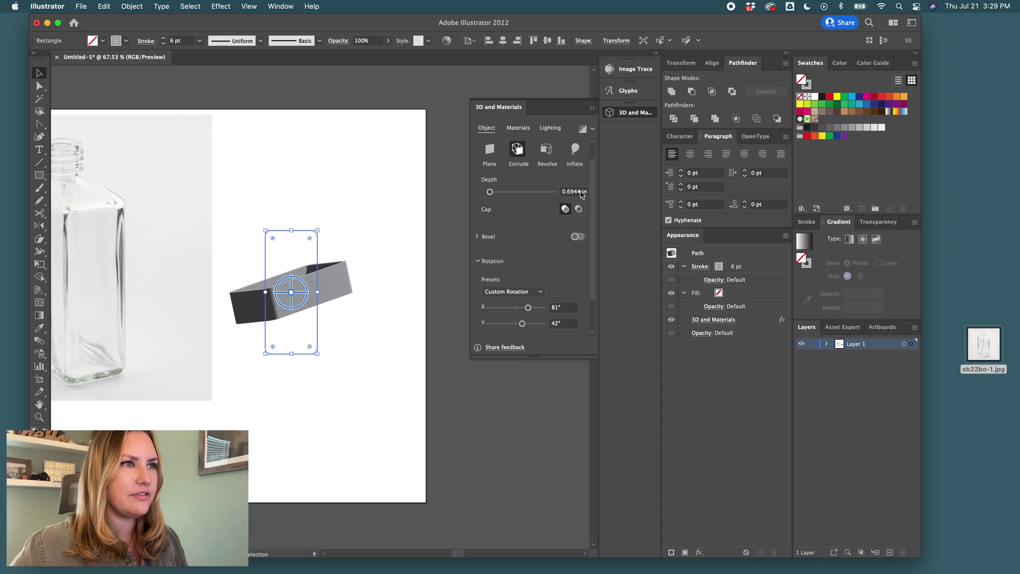
{"action": "left_click_drag", "start_coordinate": [582, 193], "coordinate": [557, 192]}
{"action": "type", "text": "3.7"}
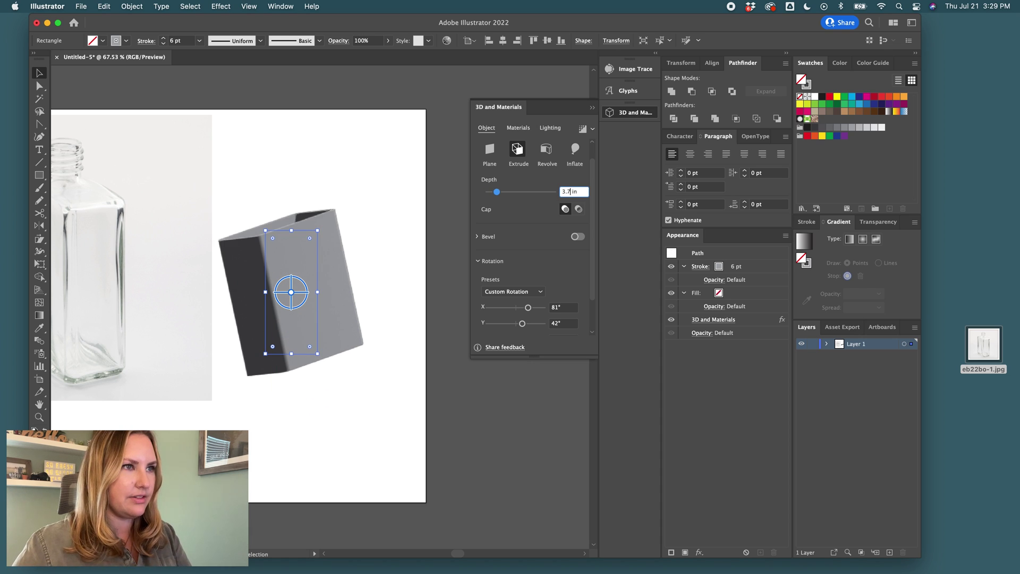
{"action": "type", "text": "5"}
{"action": "key", "text": "Return"}
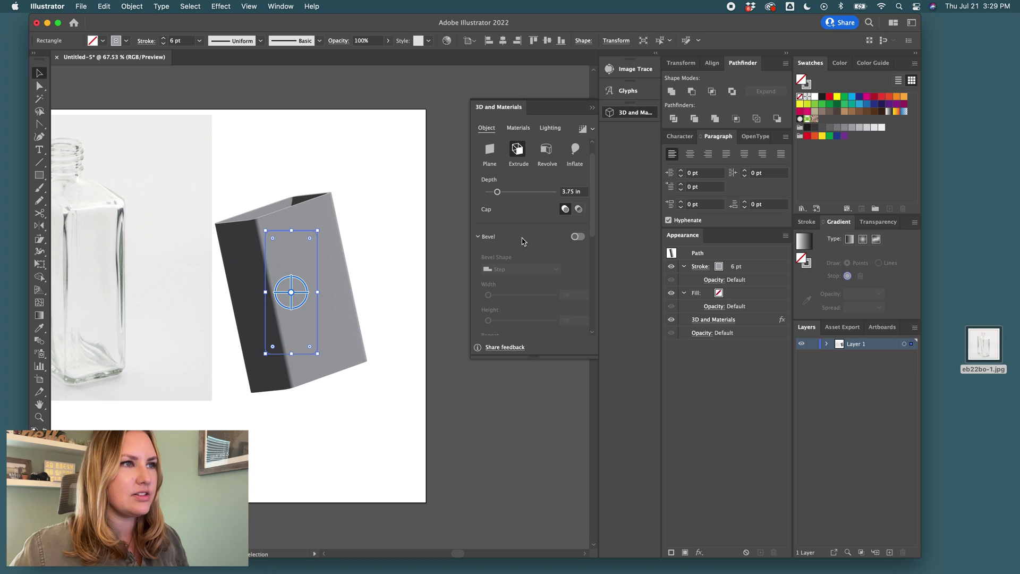
Add a Round bevel about 53% wide and 48% high, and rotate the extrusion to X -75°, Y 44°, Z -6°.
{"action": "left_click", "coordinate": [576, 237]}
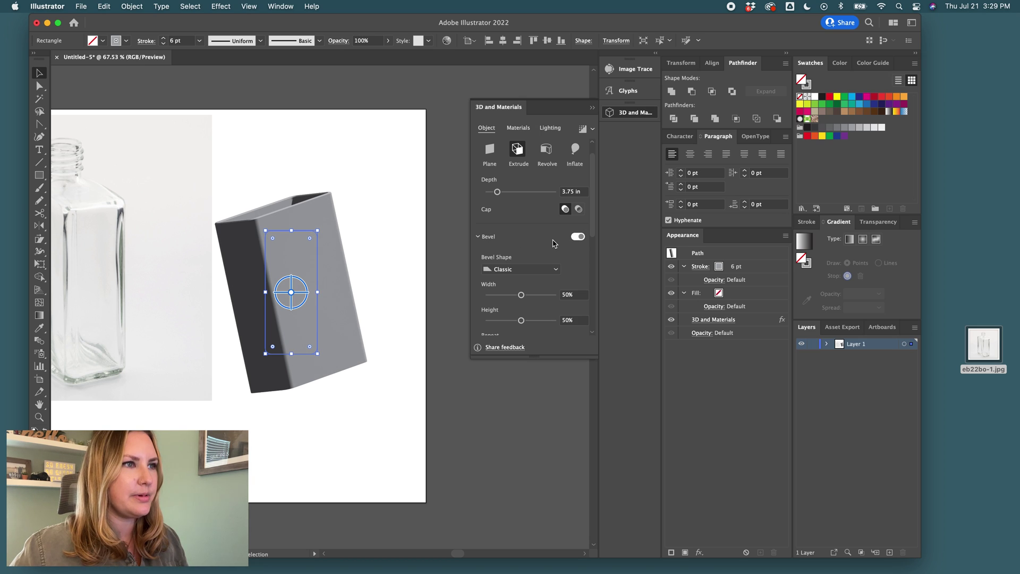
{"action": "left_click", "coordinate": [505, 270]}
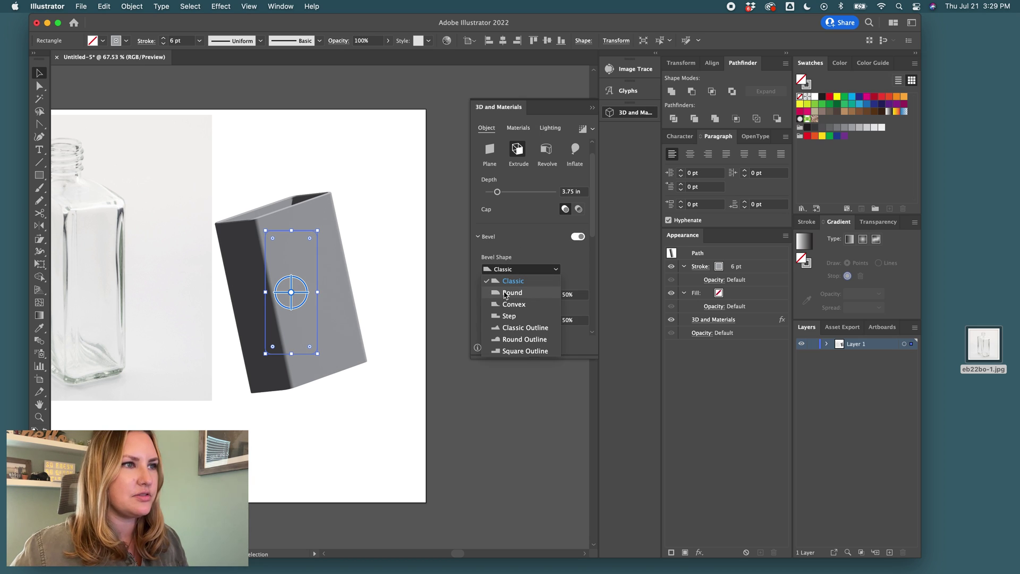
{"action": "left_click", "coordinate": [510, 293]}
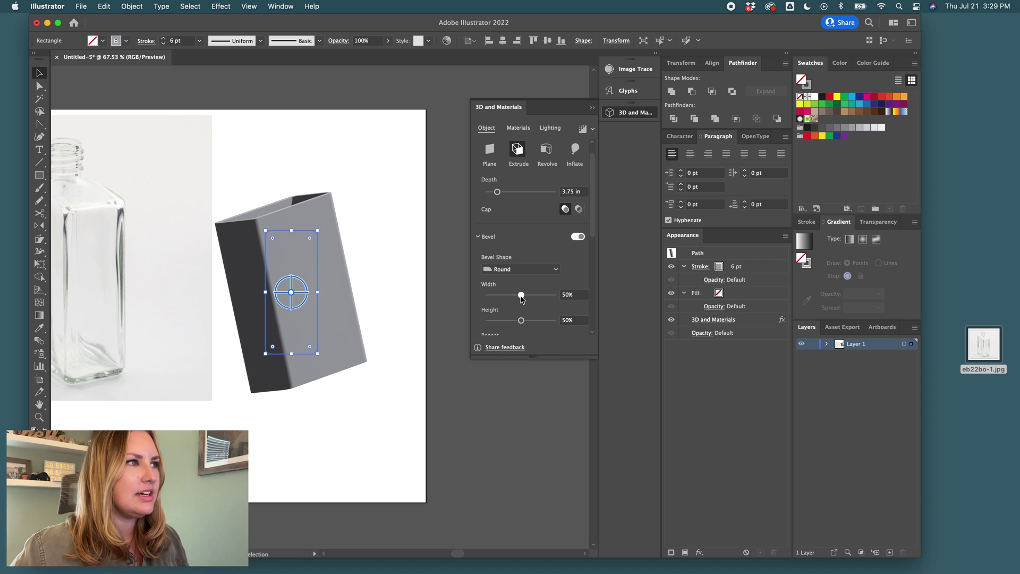
{"action": "left_click_drag", "start_coordinate": [521, 299], "coordinate": [545, 321]}
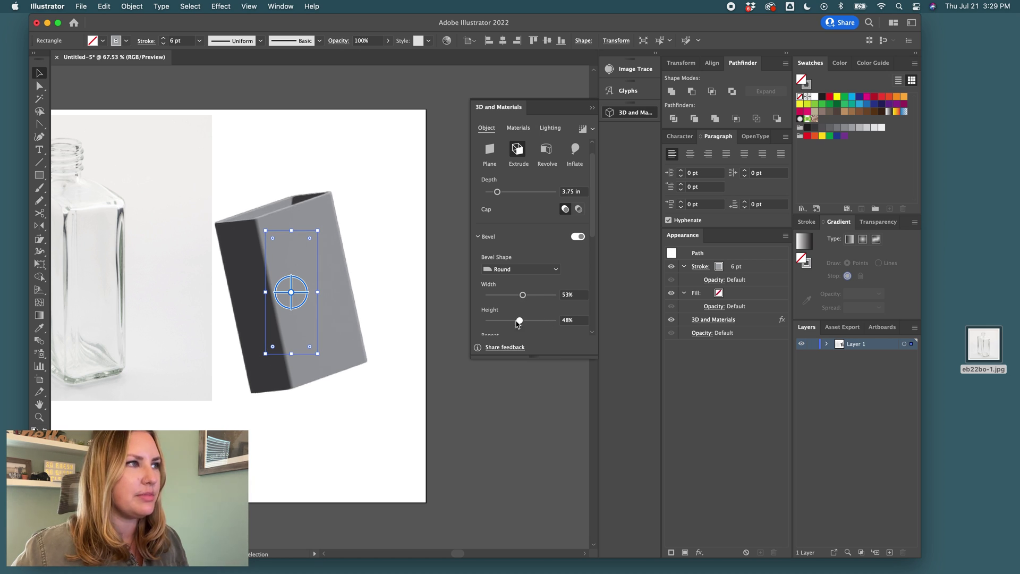
{"action": "left_click_drag", "start_coordinate": [298, 287], "coordinate": [326, 253]}
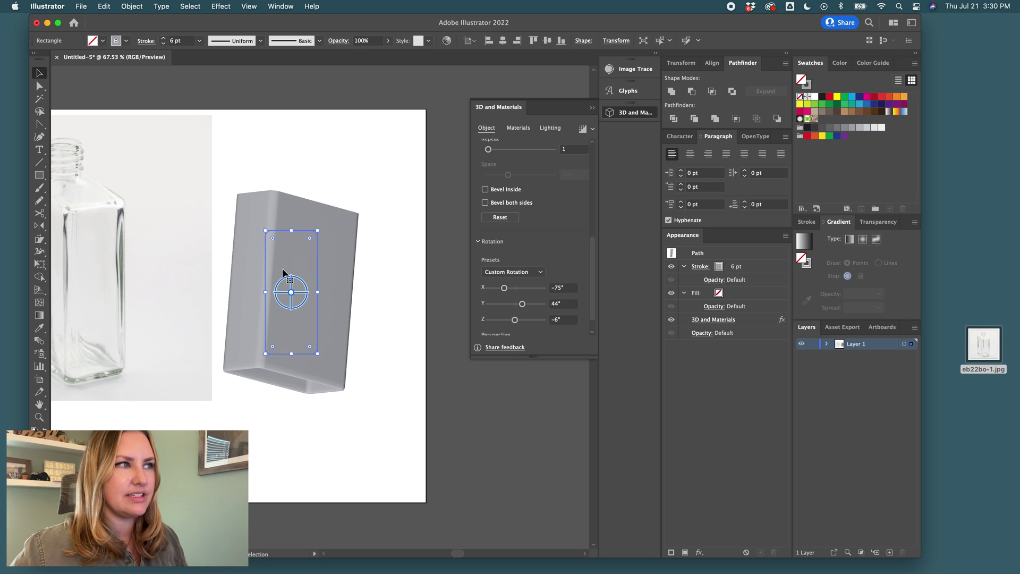
Duplicate the extruded shape beside the original and remove the 3D and Materials effect from the copy.
{"action": "left_click_drag", "start_coordinate": [318, 246], "coordinate": [459, 247], "text": "alt"}
{"action": "left_click", "coordinate": [745, 321]}
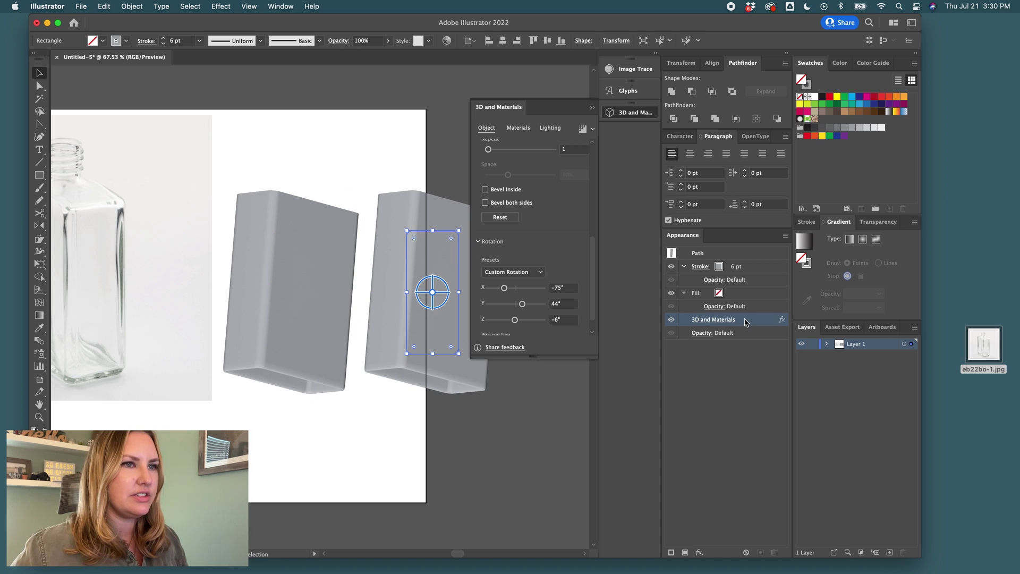
{"action": "left_click", "coordinate": [773, 552]}
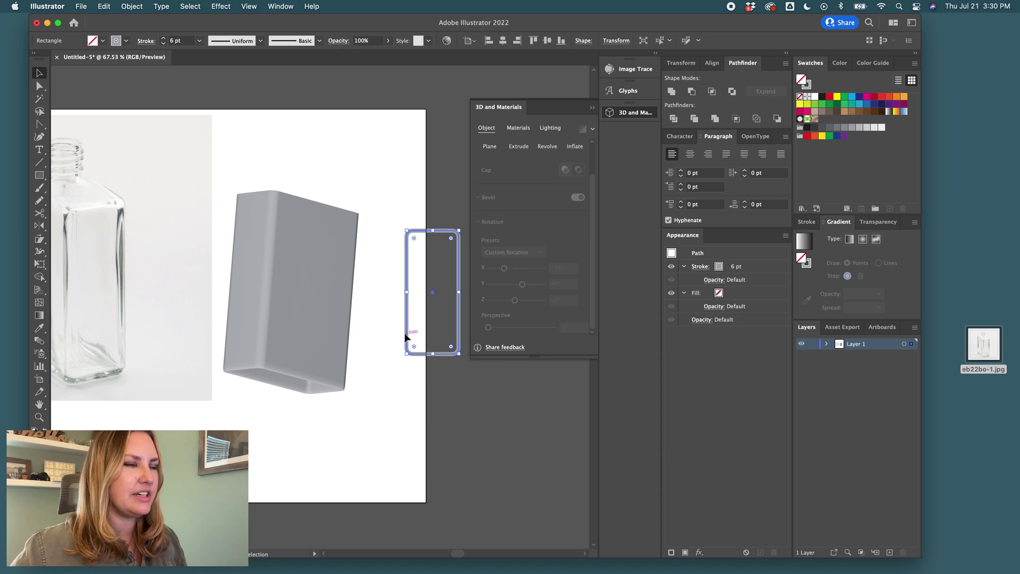
Swap the flat copy's grey stroke to a solid grey fill with no stroke.
{"action": "scroll", "coordinate": [401, 334], "scroll_direction": "right", "scroll_amount": 2}
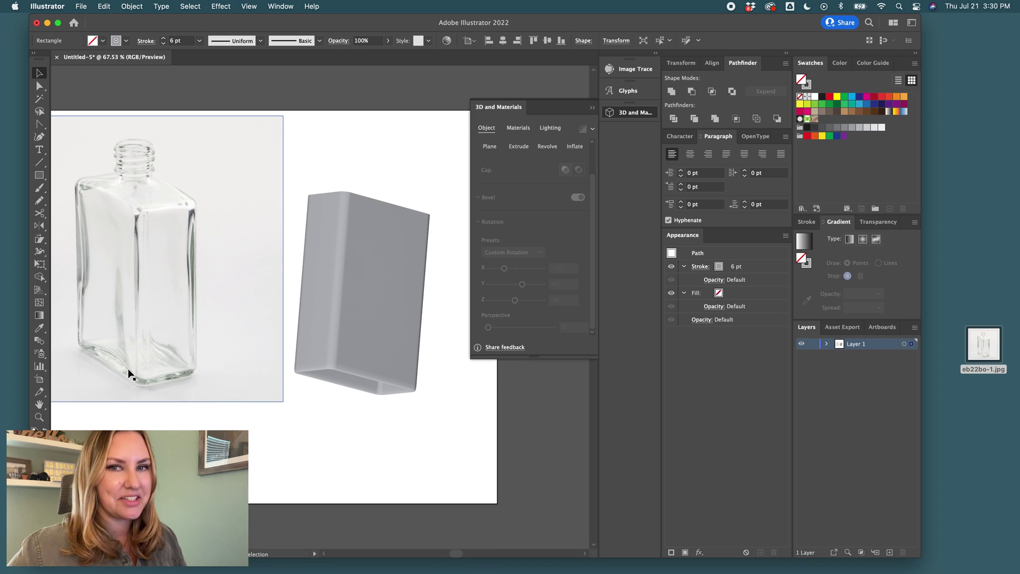
{"action": "key", "text": "super+z"}
{"action": "scroll", "coordinate": [350, 351], "scroll_direction": "right", "scroll_amount": 3}
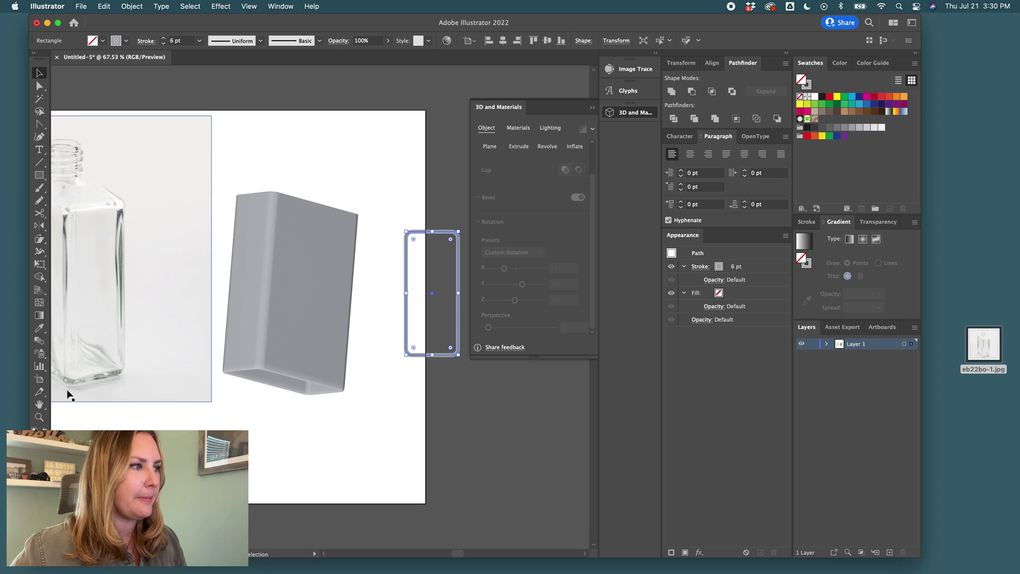
{"action": "key", "text": "shift+x"}
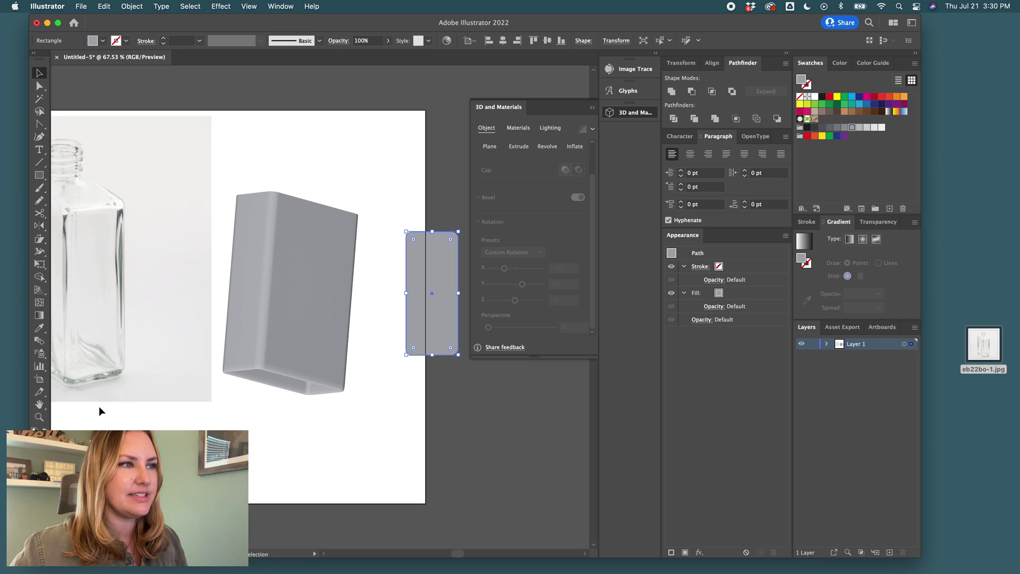
{"action": "scroll", "coordinate": [422, 219], "scroll_direction": "right", "scroll_amount": 2}
{"action": "scroll", "coordinate": [534, 235], "scroll_direction": "up", "scroll_amount": 2}
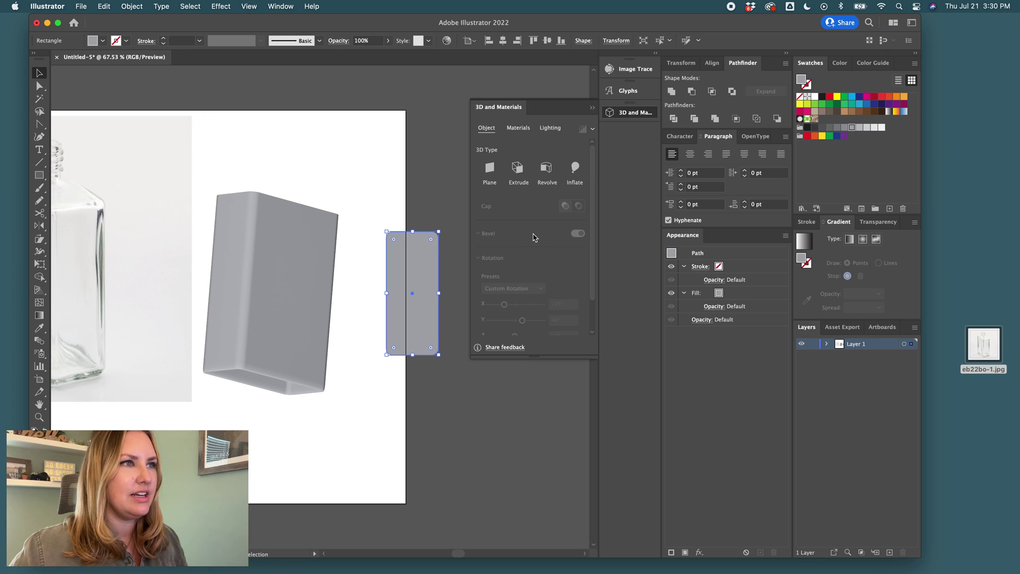
Extrude the flat grey copy and reduce its depth to about 0.15 in.
{"action": "left_click", "coordinate": [517, 169]}
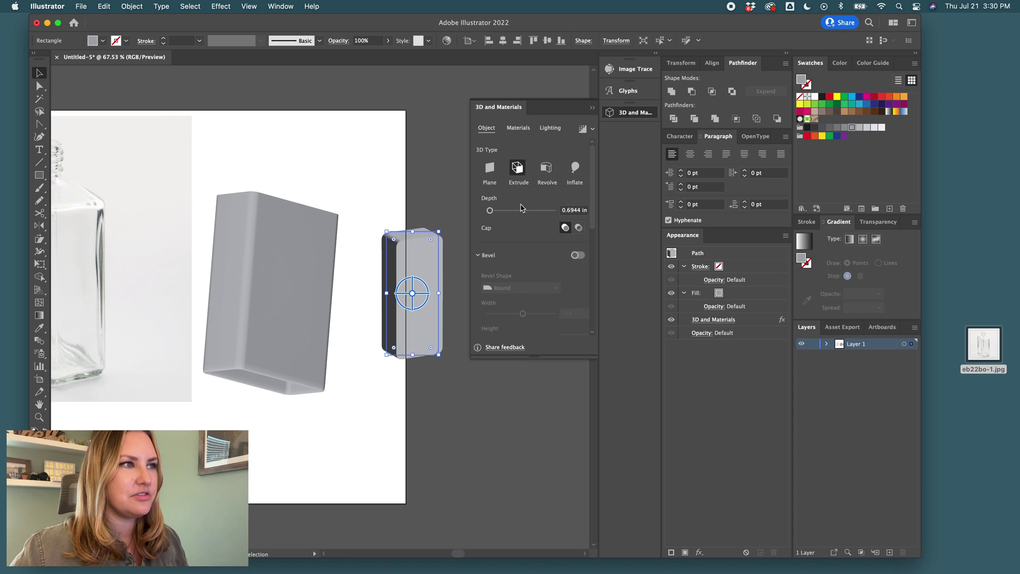
{"action": "left_click_drag", "start_coordinate": [490, 211], "coordinate": [488, 211]}
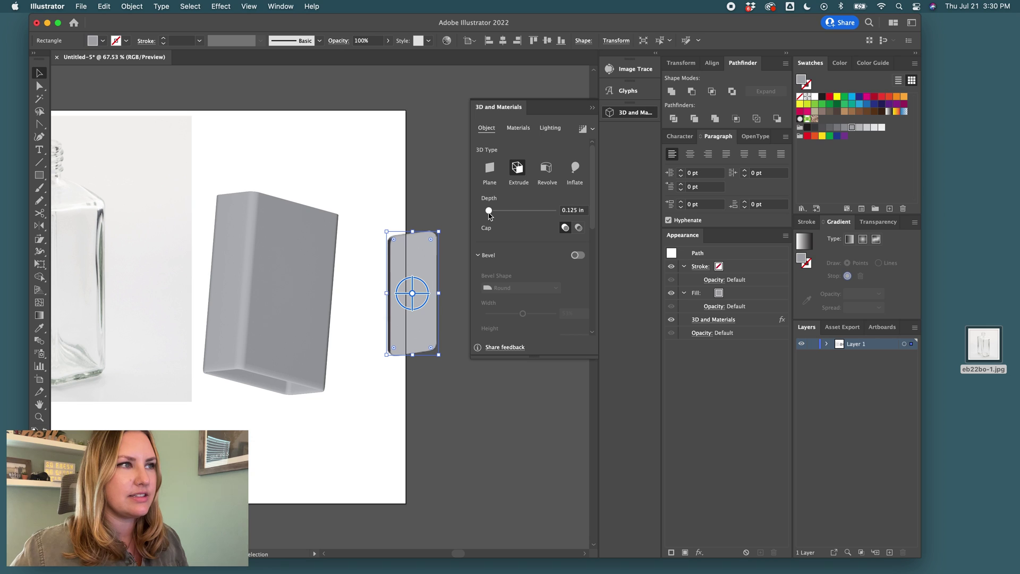
{"action": "left_click_drag", "start_coordinate": [489, 211], "coordinate": [489, 211]}
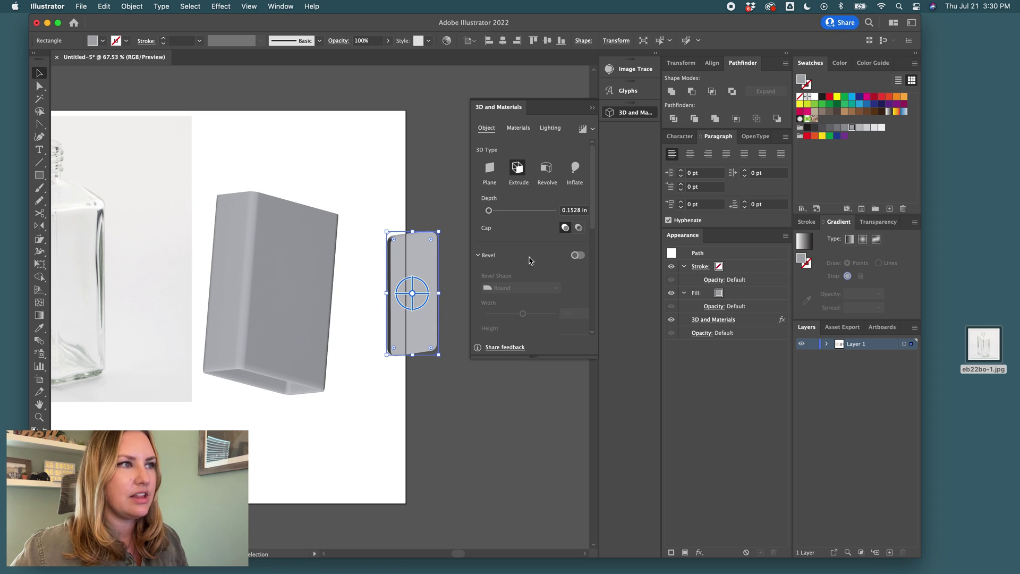
Turn on a Classic bevel for the thin slab and rotate it to X -83°, Y 84°, Z -8.1°.
{"action": "scroll", "coordinate": [529, 260], "scroll_direction": "down", "scroll_amount": 6}
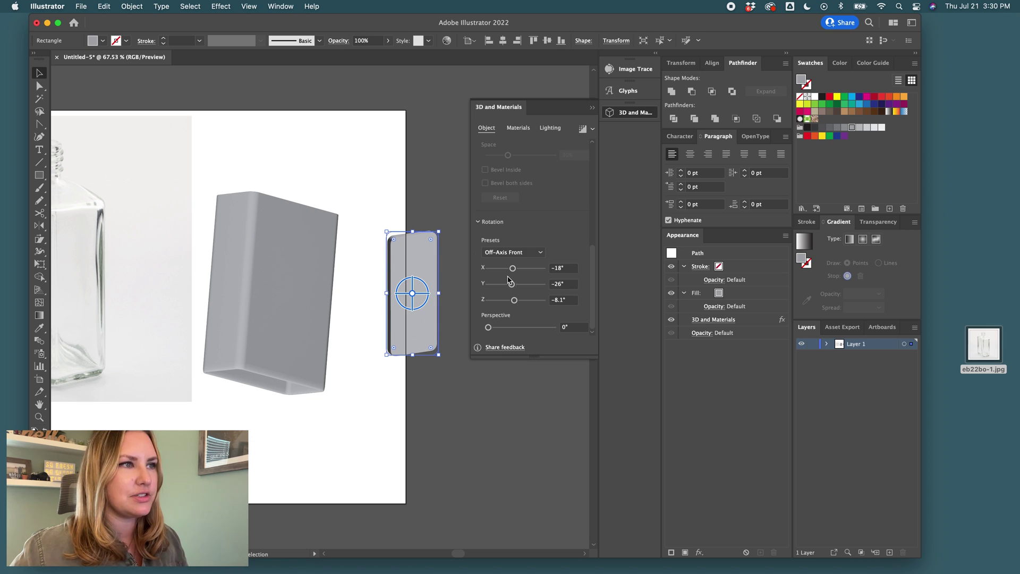
{"action": "mouse_move", "coordinate": [510, 283]}
{"action": "left_mouse_down"}
{"action": "mouse_move", "coordinate": [529, 284]}
{"action": "mouse_move", "coordinate": [524, 294]}
{"action": "left_mouse_up"}
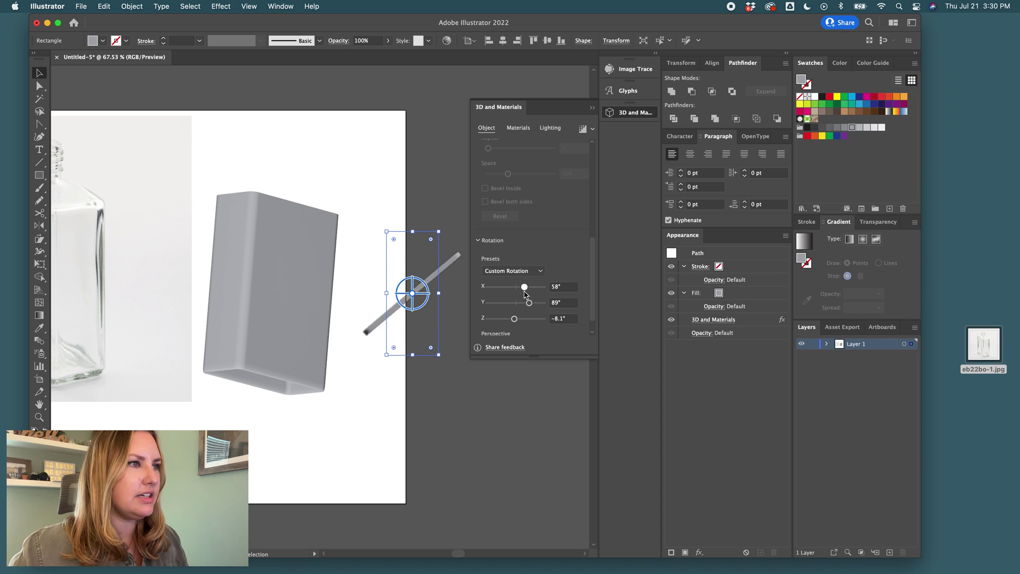
{"action": "scroll", "coordinate": [540, 227], "scroll_direction": "up", "scroll_amount": 4}
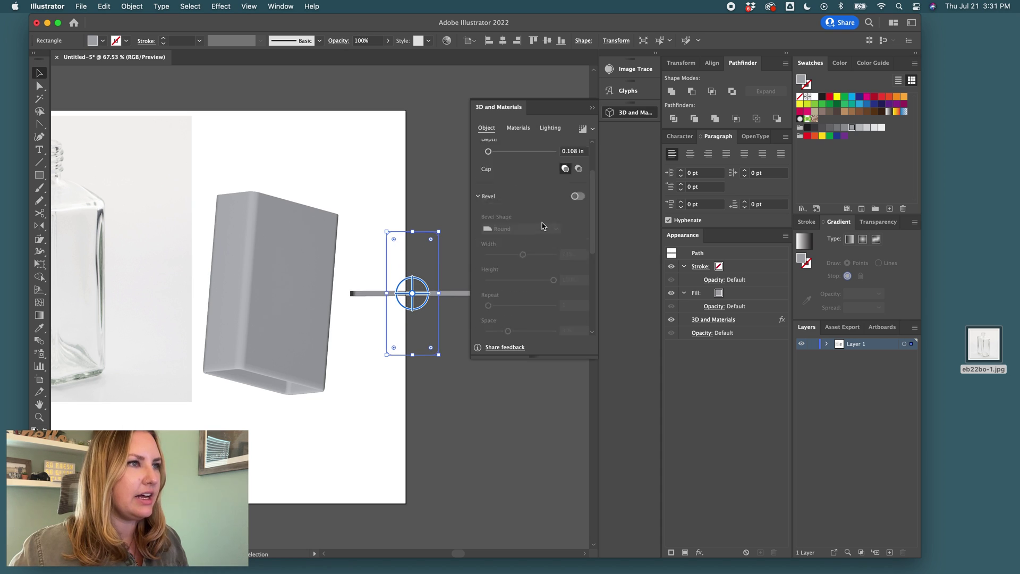
{"action": "scroll", "coordinate": [542, 226], "scroll_direction": "up", "scroll_amount": 2}
{"action": "left_click", "coordinate": [578, 236]}
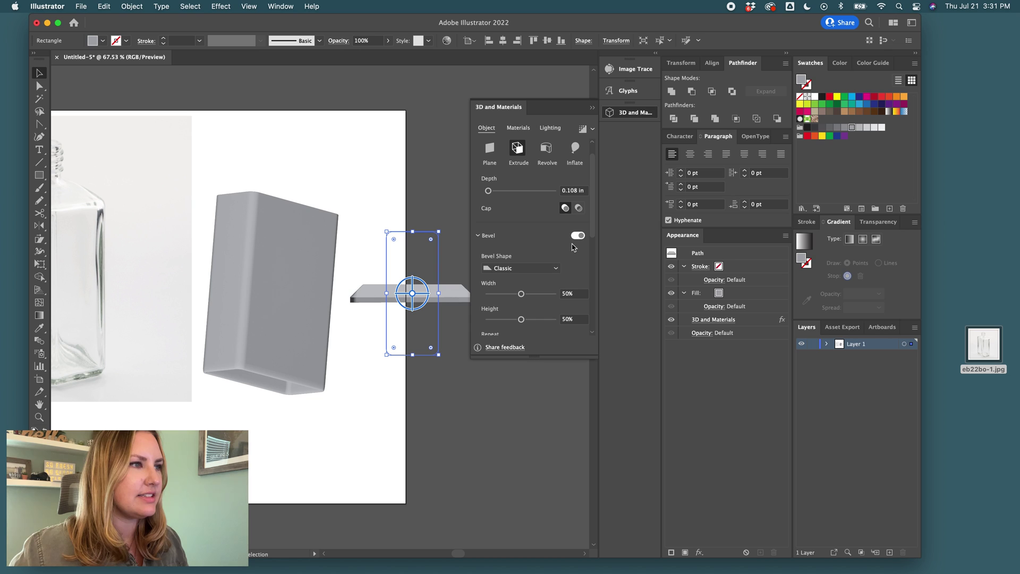
{"action": "scroll", "coordinate": [522, 298], "scroll_direction": "down", "scroll_amount": 5}
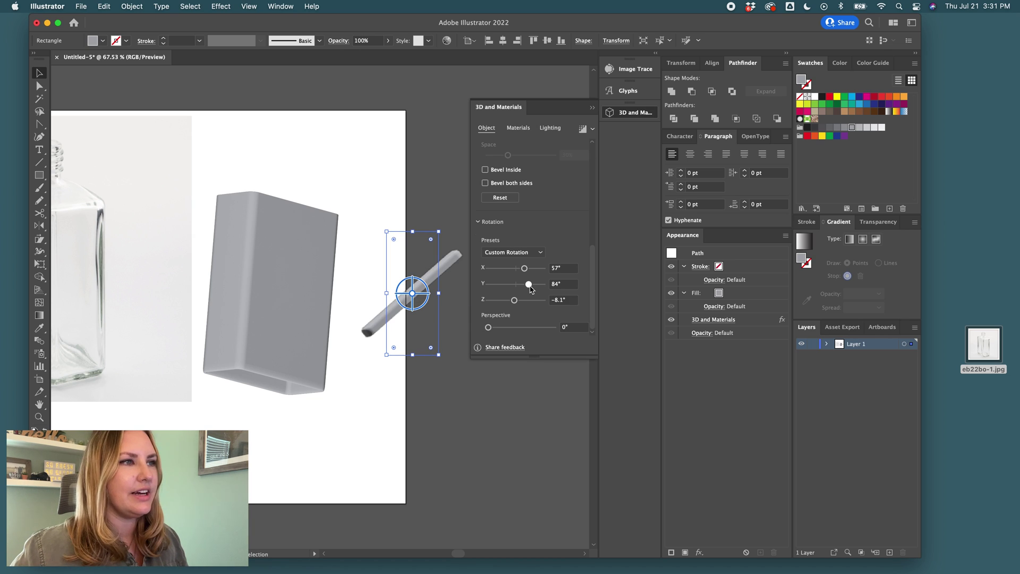
{"action": "left_click_drag", "start_coordinate": [527, 268], "coordinate": [503, 273]}
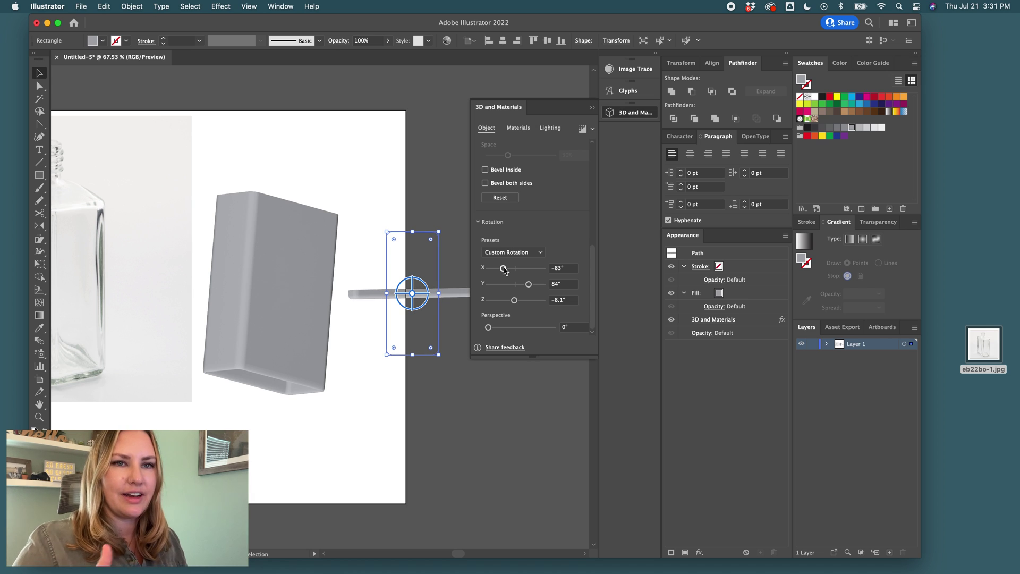
Duplicate the thin slab straight below the original and rotate the copy to X 85°, Y -41°, Z -8.1°.
{"action": "scroll", "coordinate": [287, 244], "scroll_direction": "left", "scroll_amount": 3}
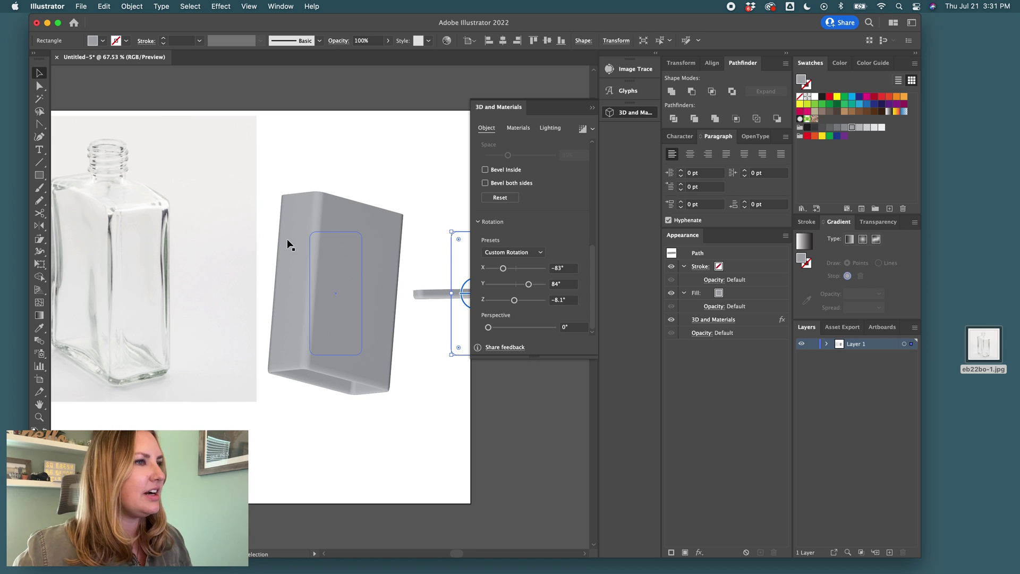
{"action": "left_click_drag", "start_coordinate": [451, 301], "coordinate": [440, 477], "text": "alt"}
{"action": "scroll", "coordinate": [346, 345], "scroll_direction": "left", "scroll_amount": 3}
{"action": "scroll", "coordinate": [346, 346], "scroll_direction": "up", "scroll_amount": 2}
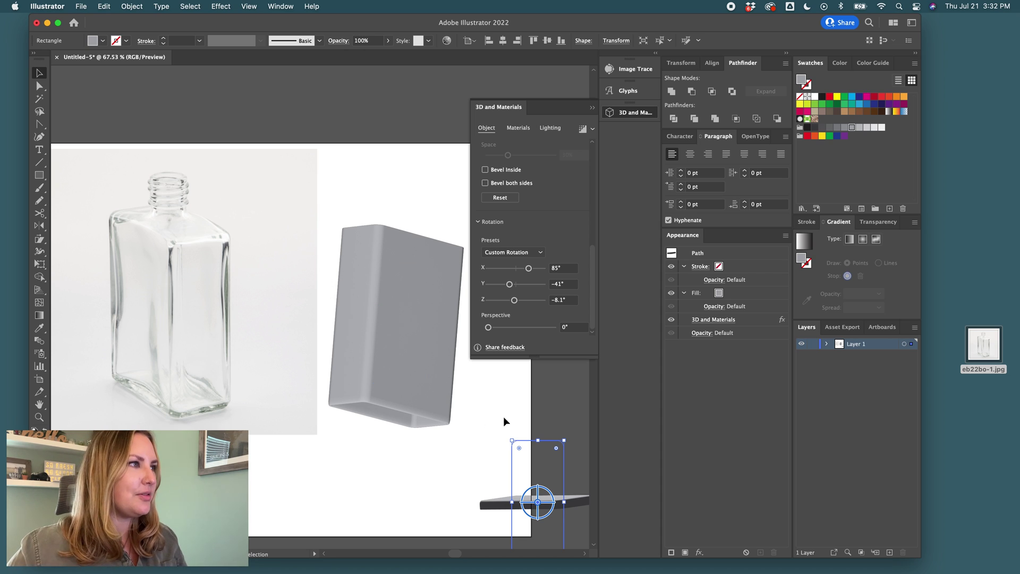
Trace the right half of the bottle's threaded neck with the Pen tool, ending in a flat base line at the shoulder.
{"action": "scroll", "coordinate": [226, 201], "scroll_direction": "up", "scroll_amount": 3}
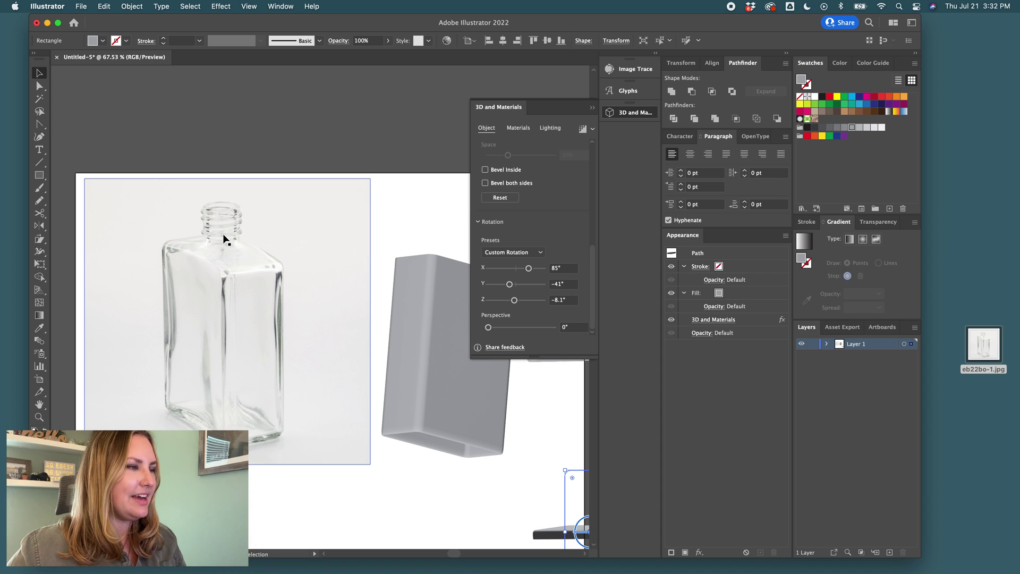
{"action": "scroll", "coordinate": [226, 234], "scroll_direction": "up", "scroll_amount": 5, "text": "alt"}
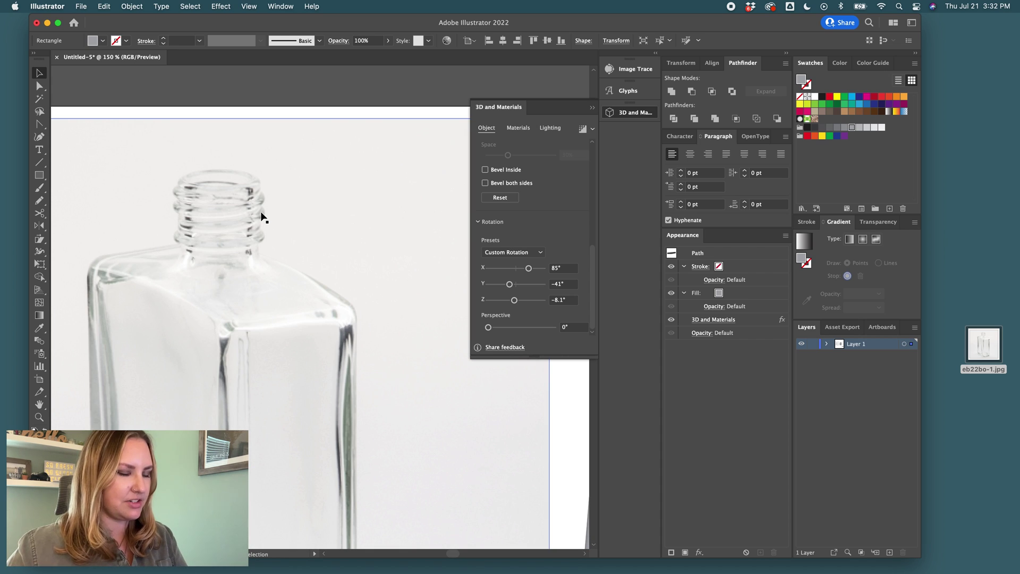
{"action": "key", "text": "n"}
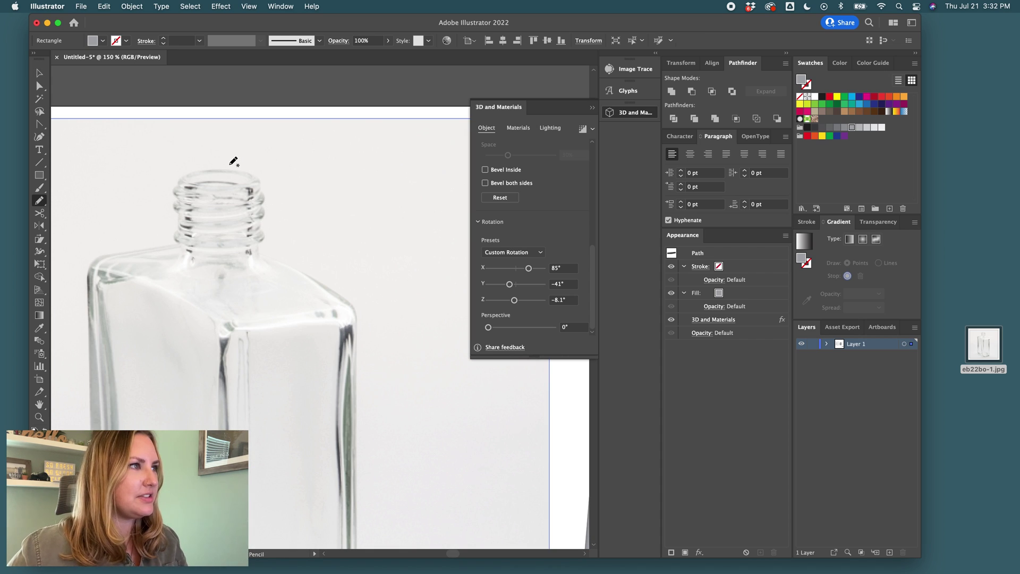
{"action": "key", "text": "m"}
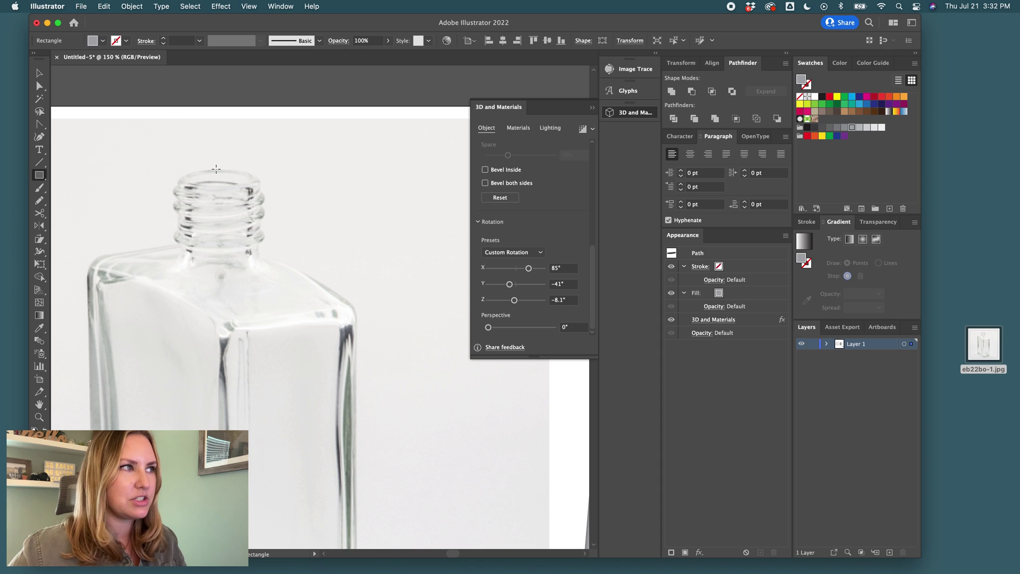
{"action": "key", "text": "p"}
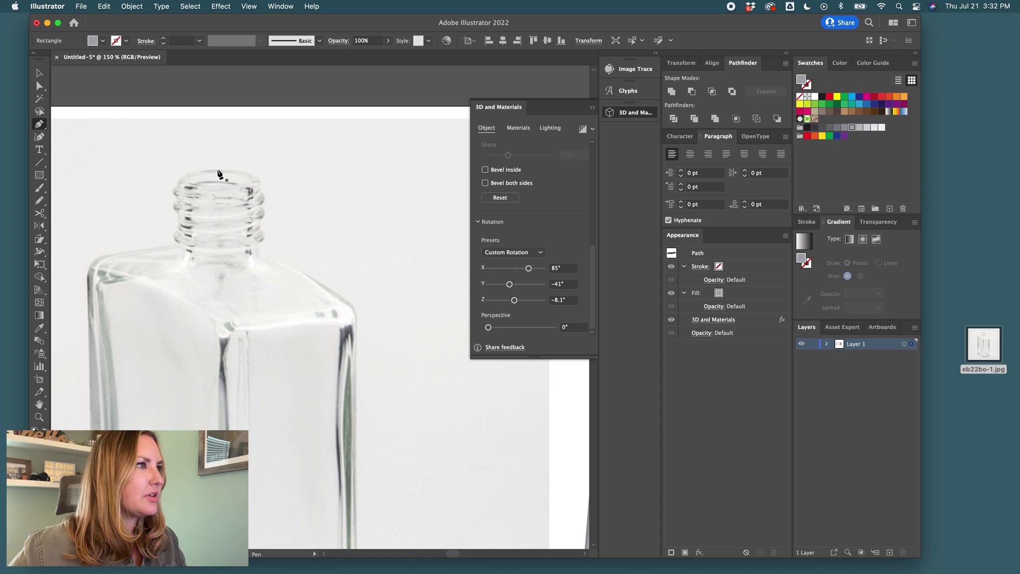
{"action": "left_click", "coordinate": [217, 169]}
{"action": "left_click_drag", "start_coordinate": [254, 173], "coordinate": [255, 244]}
{"action": "left_click", "coordinate": [262, 205]}
{"action": "left_click", "coordinate": [256, 244]}
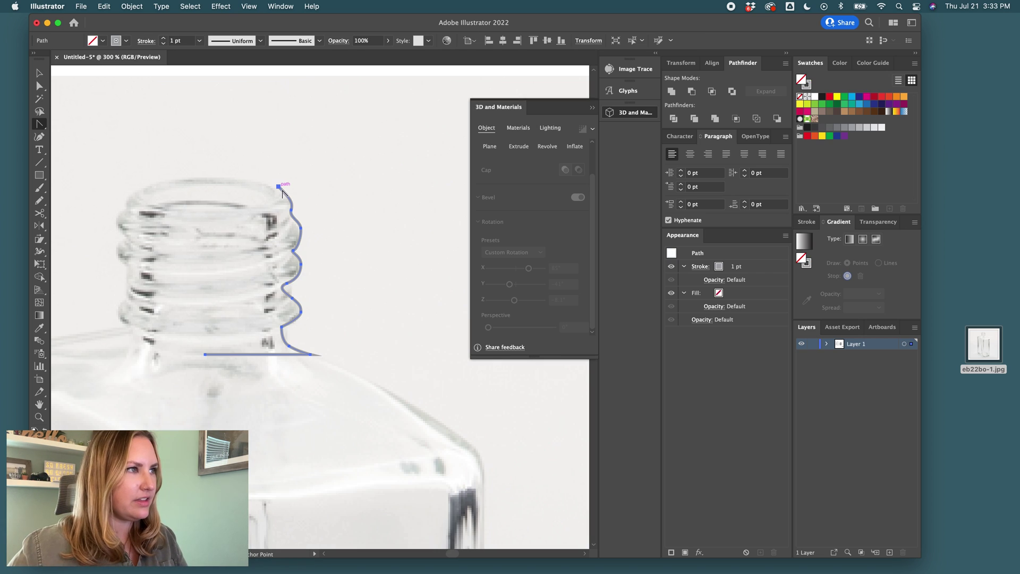
Set the neck profile's stroke weight to 4 pt and convert it to a filled shape with Outline Stroke.
{"action": "key", "text": "v"}
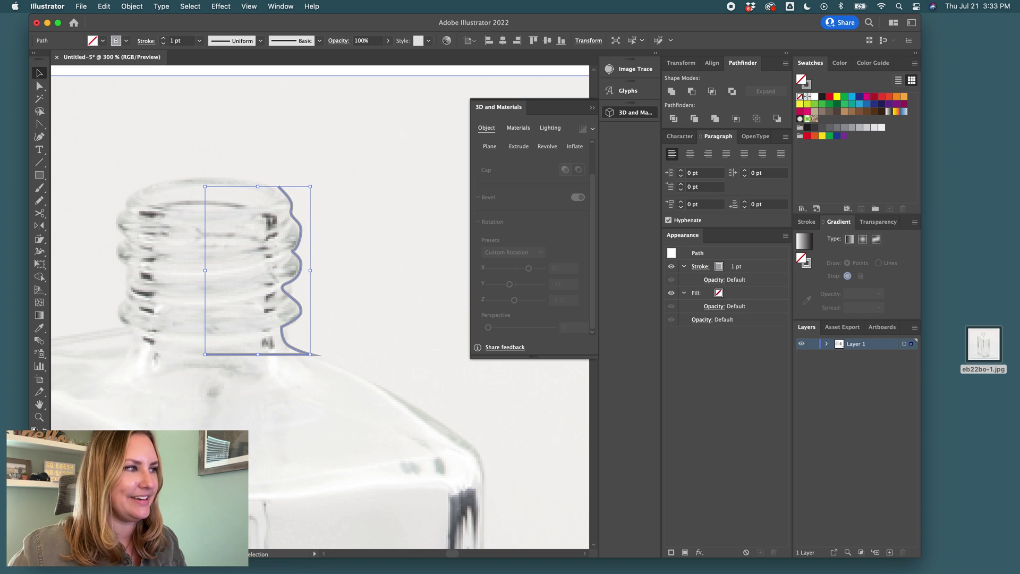
{"action": "left_click", "coordinate": [165, 39]}
{"action": "left_click", "coordinate": [164, 38]}
{"action": "left_click", "coordinate": [164, 39]}
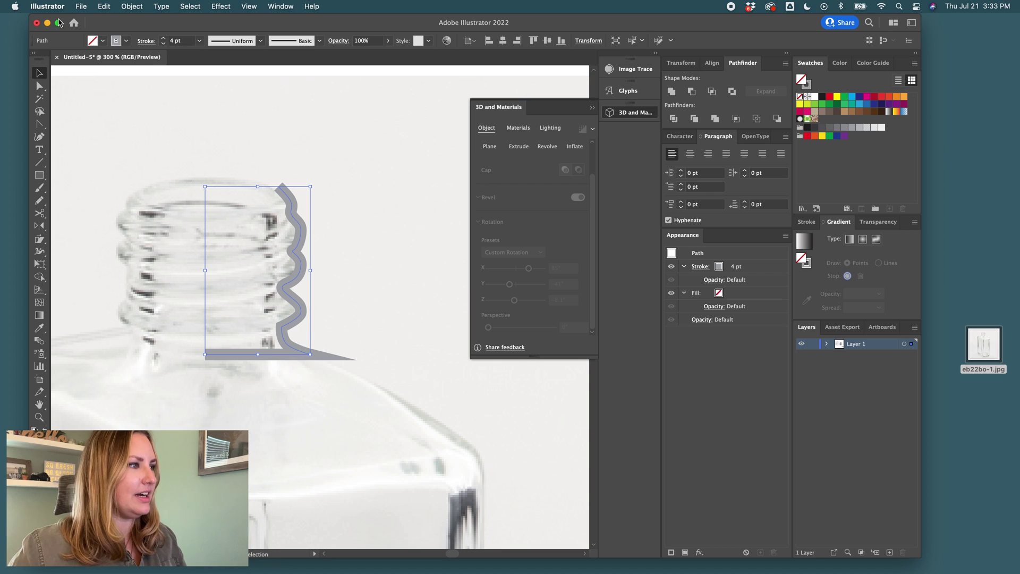
{"action": "left_click", "coordinate": [132, 6]}
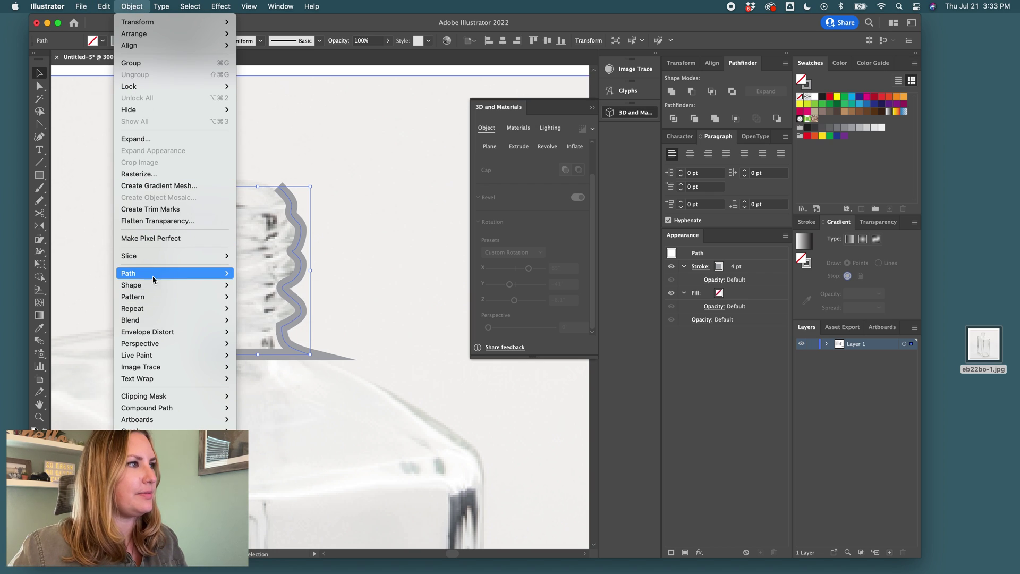
{"action": "mouse_move", "coordinate": [152, 274]}
{"action": "left_click", "coordinate": [270, 304]}
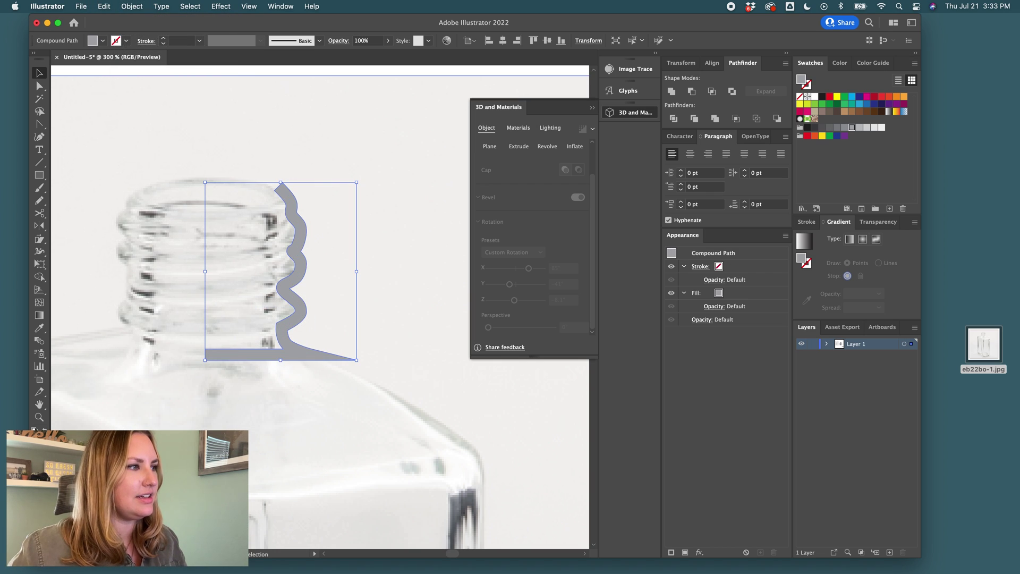
Swap the outlined neck shape's fill to a 1 pt stroke and cut away its outermost contour with the Scissors tool.
{"action": "key", "text": "shift+x"}
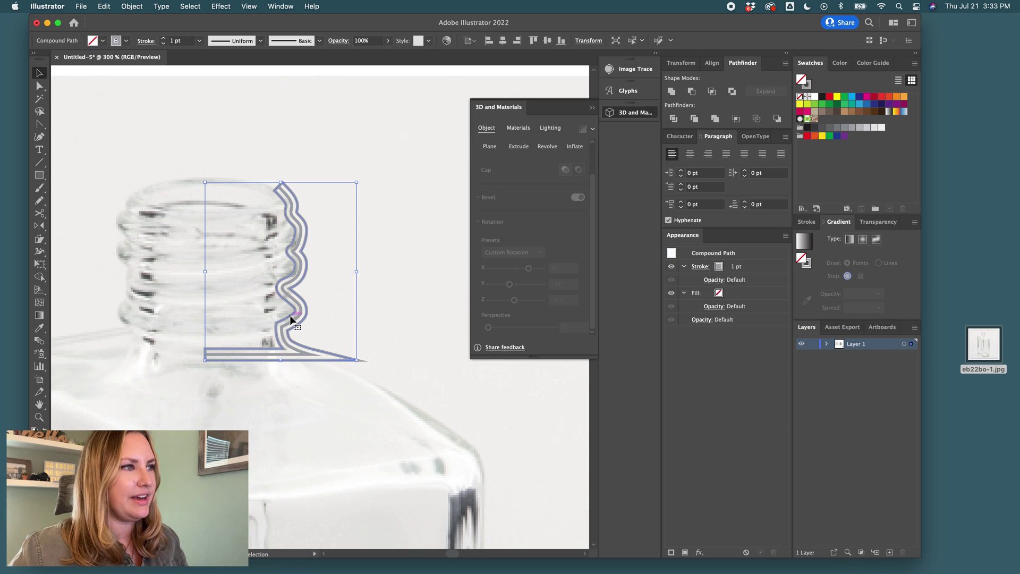
{"action": "left_click", "coordinate": [40, 213]}
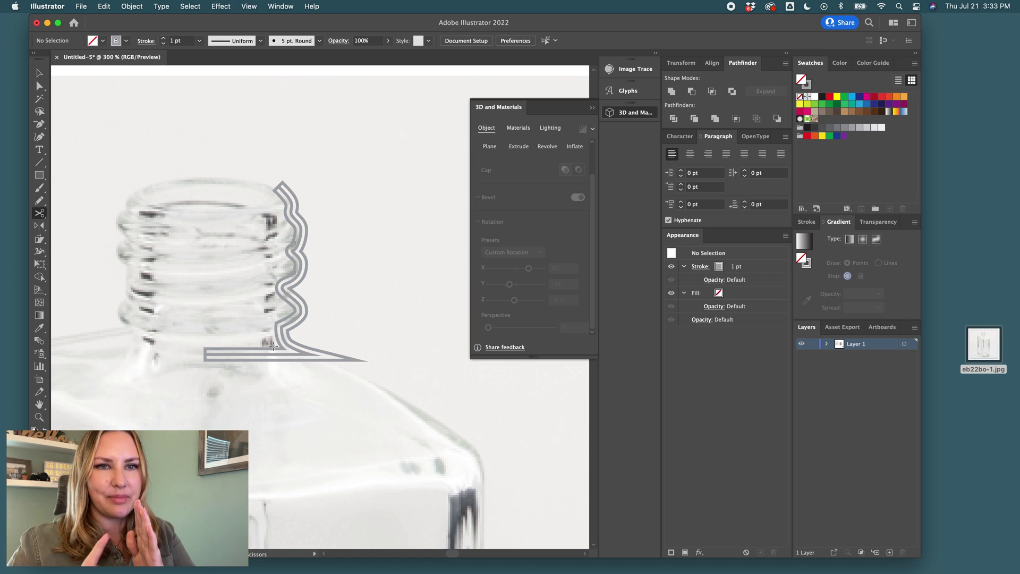
{"action": "left_click", "coordinate": [205, 350]}
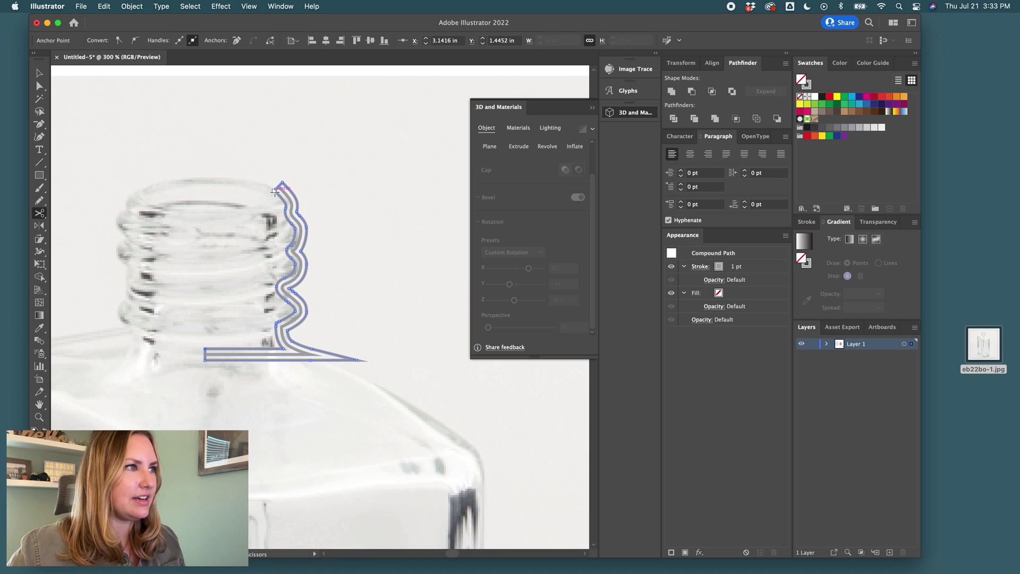
{"action": "key", "text": "v"}
{"action": "left_click", "coordinate": [298, 200]}
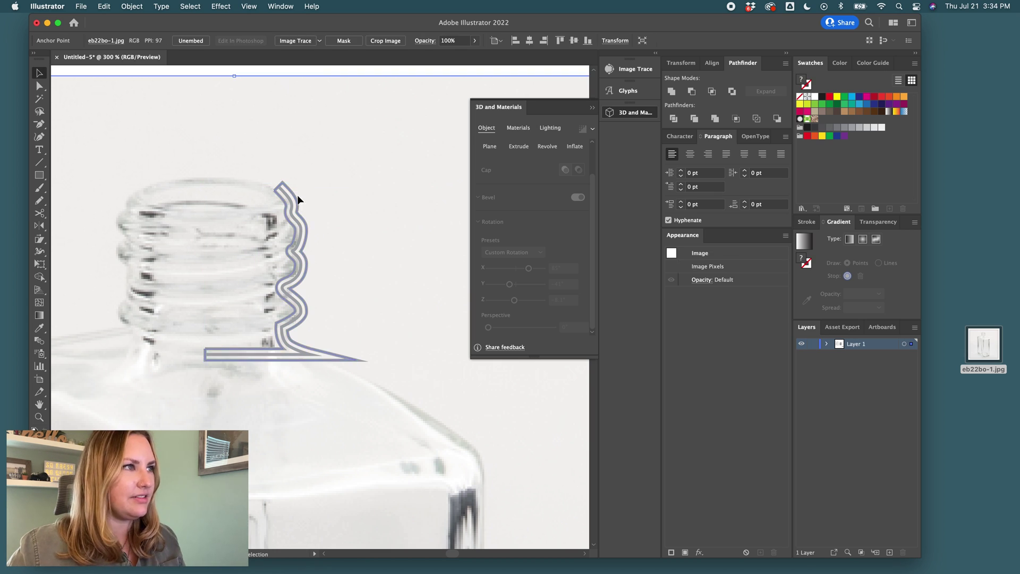
{"action": "left_click", "coordinate": [298, 200]}
Move the anchor at the top tip of the neck profile inward to about X 3.50 in, Y 0.66 in.
{"action": "key", "text": "a"}
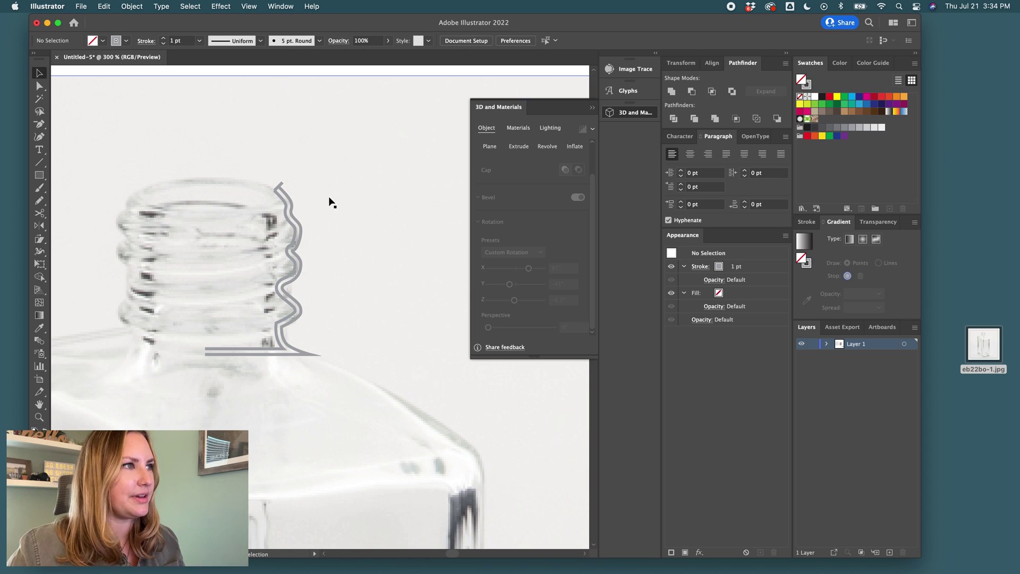
{"action": "scroll", "coordinate": [282, 190], "scroll_direction": "up", "scroll_amount": 3, "text": "alt"}
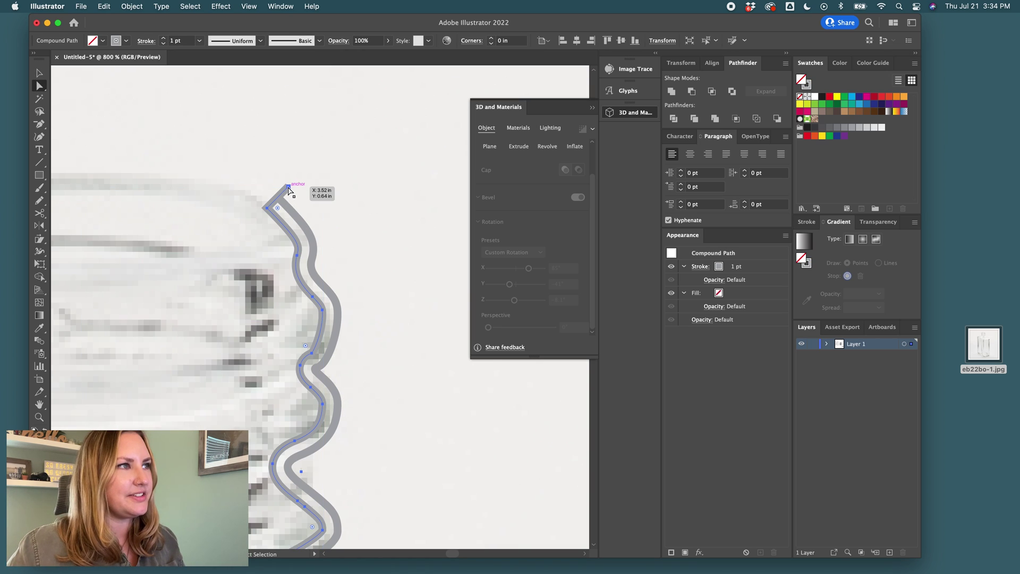
{"action": "left_click_drag", "start_coordinate": [289, 187], "coordinate": [278, 196]}
Delete the wavy anchor points along the neck's inner contour to leave a nearly straight inner wall.
{"action": "scroll", "coordinate": [308, 228], "scroll_direction": "down", "scroll_amount": 3, "text": "alt"}
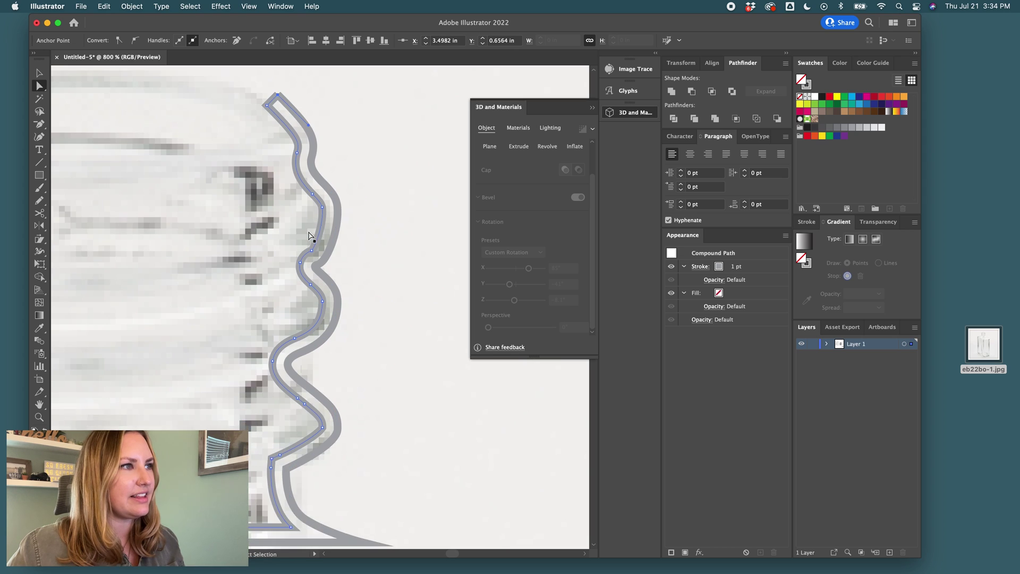
{"action": "scroll", "coordinate": [319, 221], "scroll_direction": "up", "scroll_amount": 1, "text": "alt"}
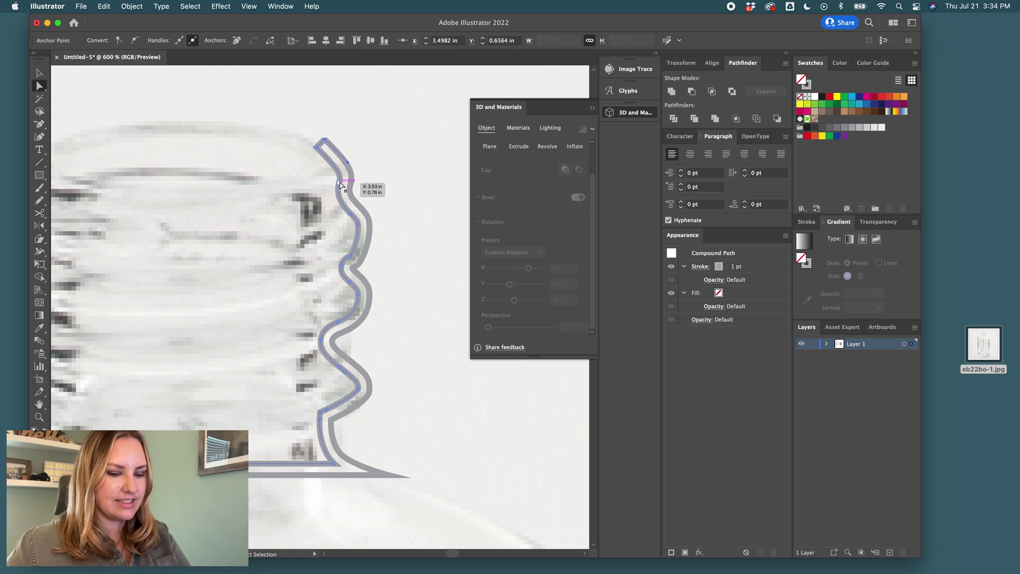
{"action": "key", "text": "p"}
{"action": "left_click", "coordinate": [346, 163]}
{"action": "left_click", "coordinate": [358, 224]}
{"action": "left_click", "coordinate": [353, 216]}
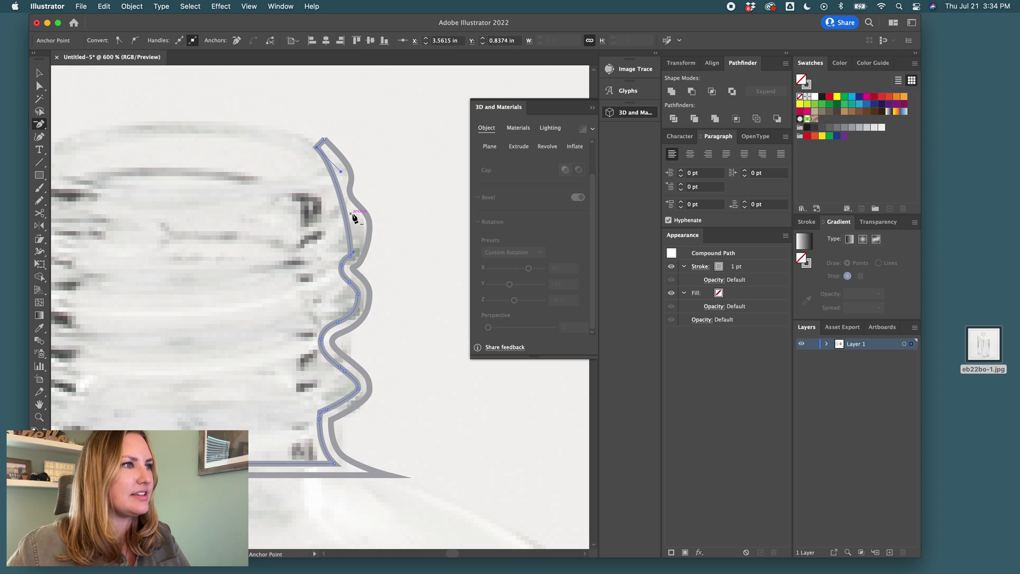
{"action": "left_click", "coordinate": [351, 254]}
{"action": "left_click", "coordinate": [349, 282]}
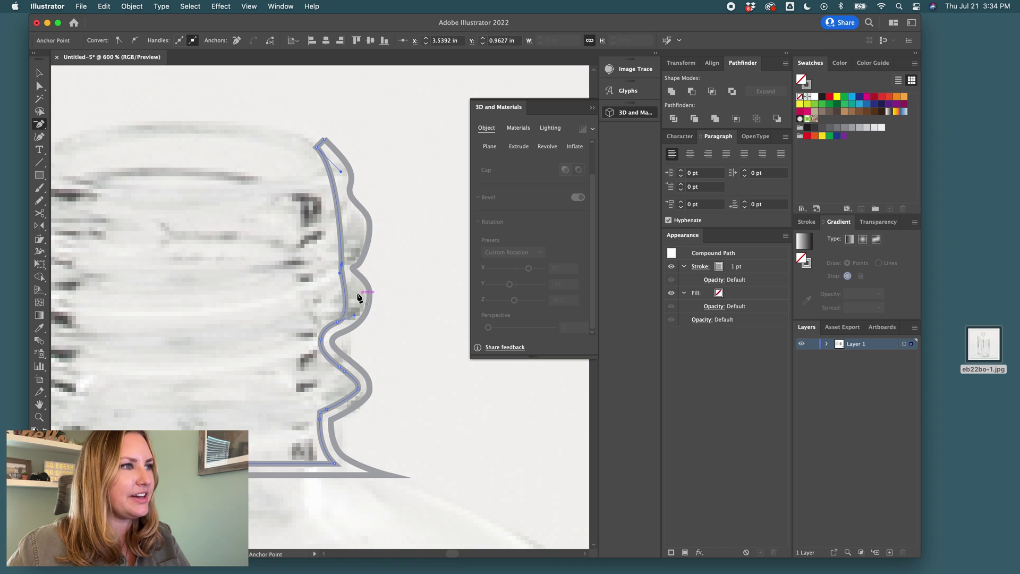
{"action": "left_click", "coordinate": [339, 323]}
{"action": "left_click", "coordinate": [340, 367]}
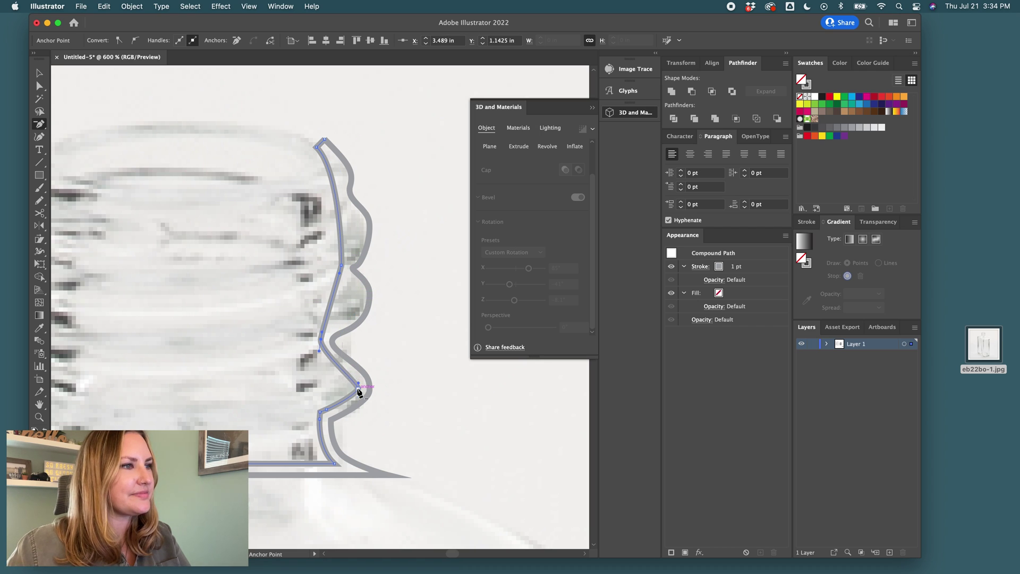
{"action": "left_click", "coordinate": [358, 389]}
{"action": "left_click", "coordinate": [326, 409]}
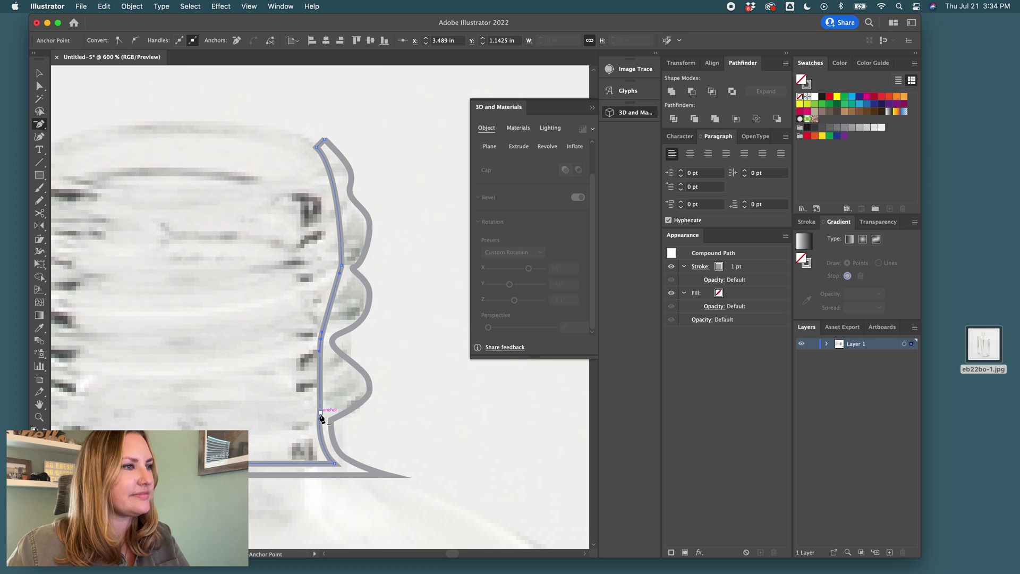
{"action": "left_click", "coordinate": [319, 351]}
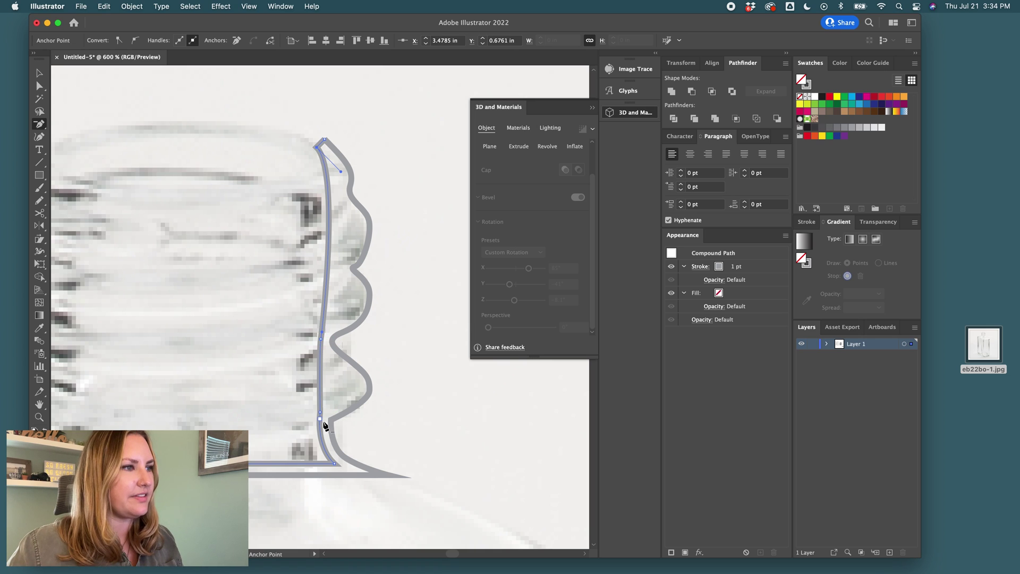
Even out the neck profile's inner wall with the Smooth tool and convert its lower corner anchor with the Anchor Point tool.
{"action": "left_click", "coordinate": [40, 200]}
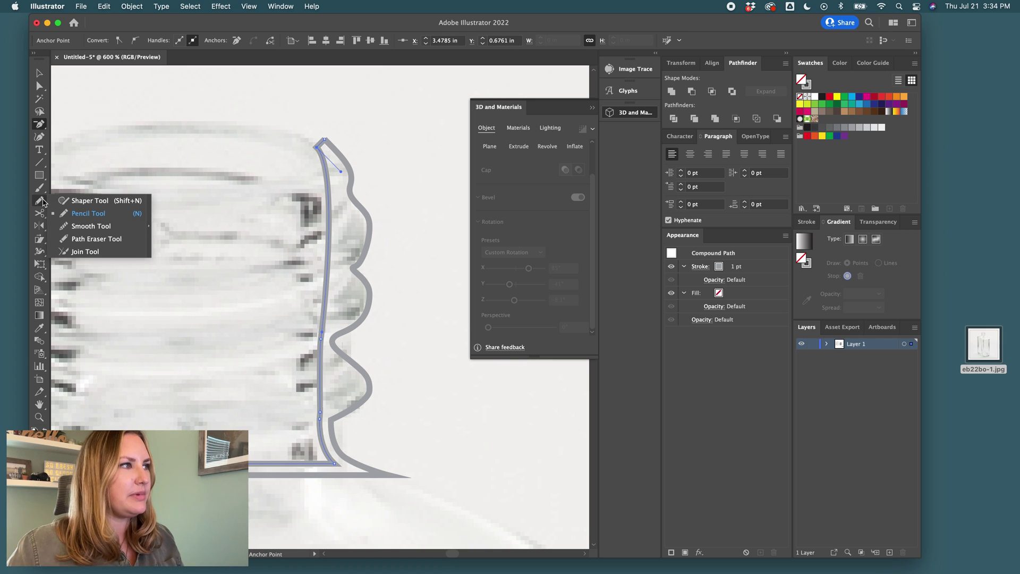
{"action": "left_click", "coordinate": [82, 228]}
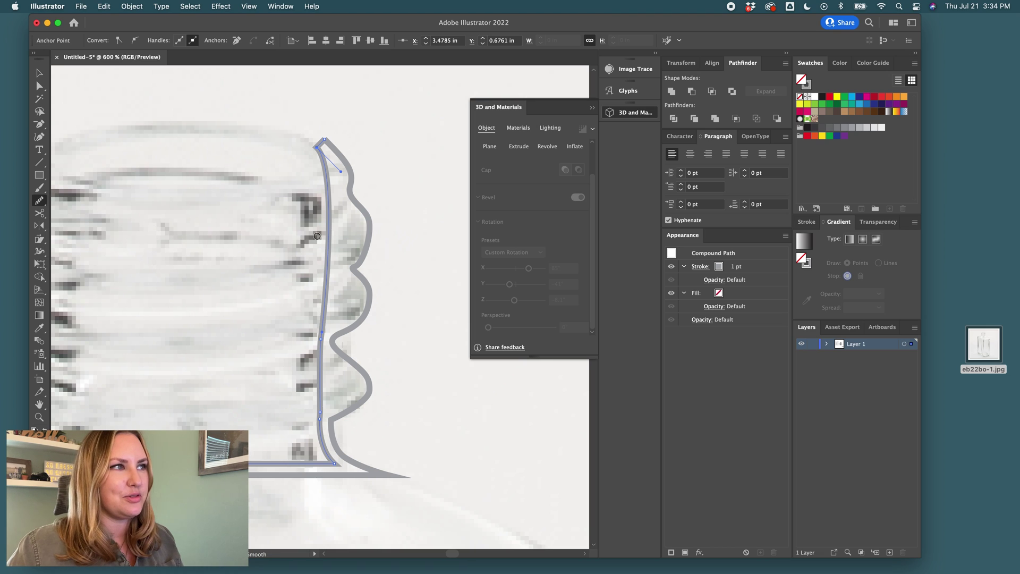
{"action": "left_click_drag", "start_coordinate": [330, 236], "coordinate": [322, 446]}
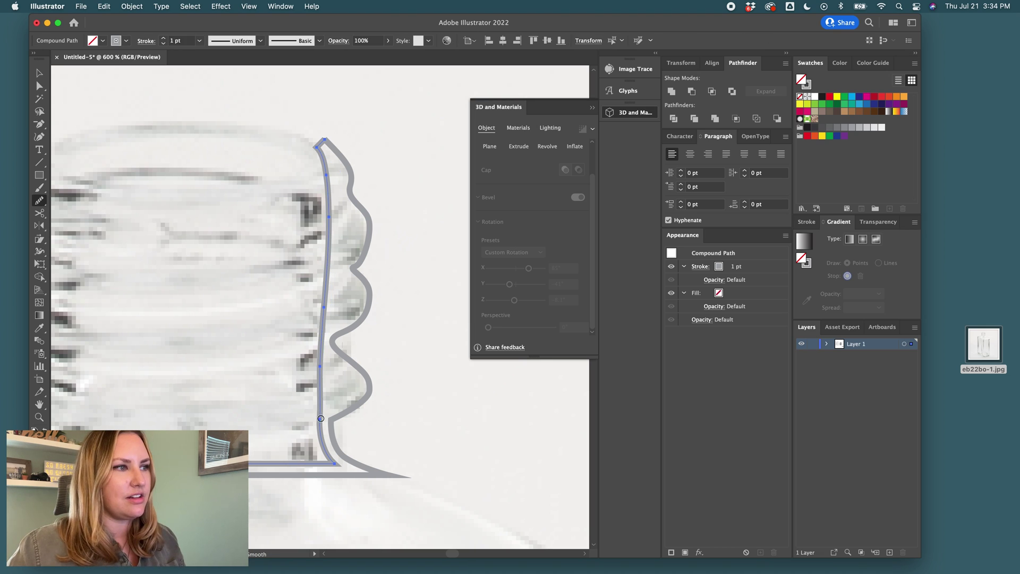
{"action": "key", "text": "shift+c"}
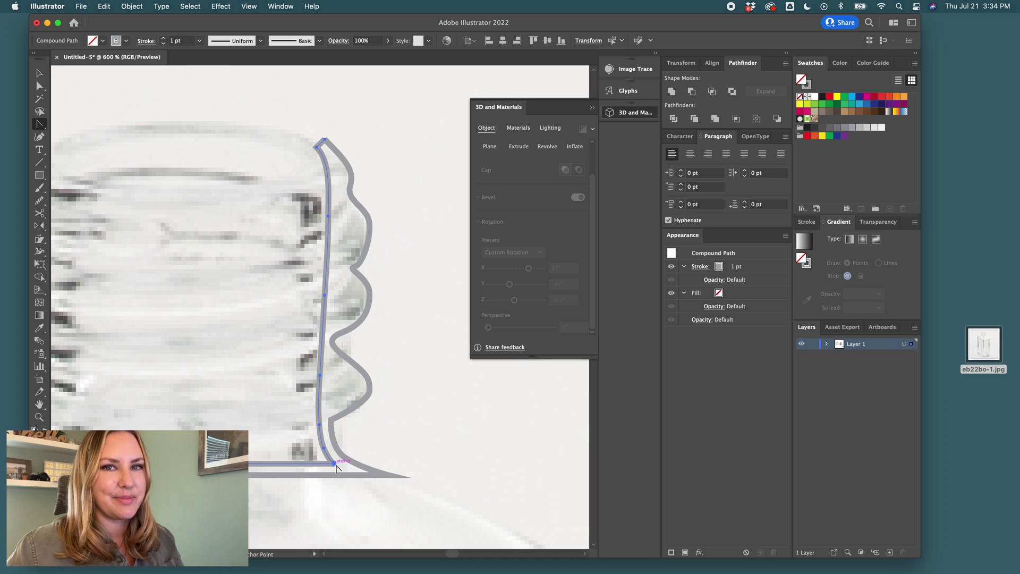
{"action": "key", "text": "v"}
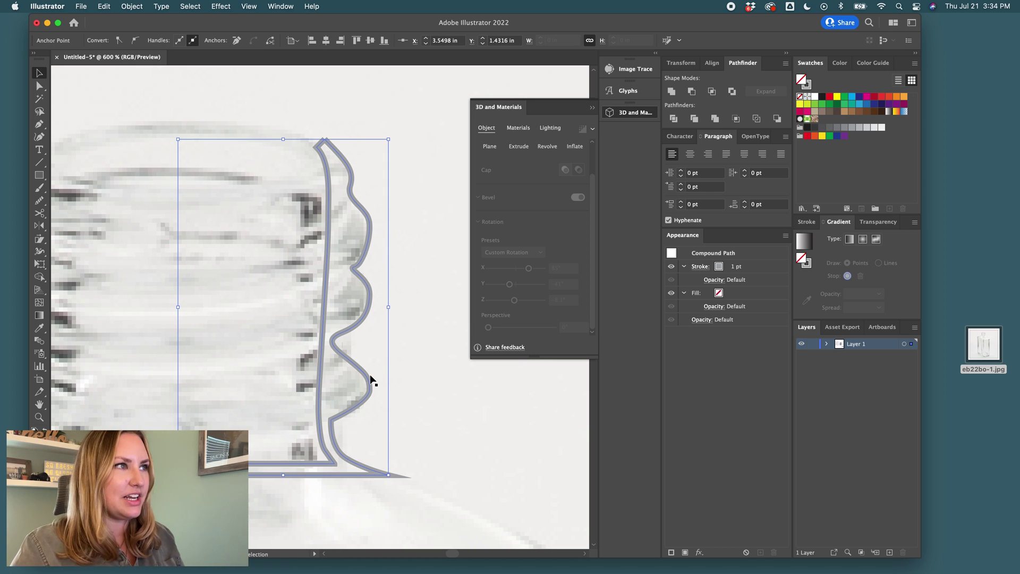
Swap the neck profile's stroke to its fill and revolve the shape 360° around its left edge.
{"action": "key", "text": "shift+x"}
{"action": "key", "text": "super+minus"}
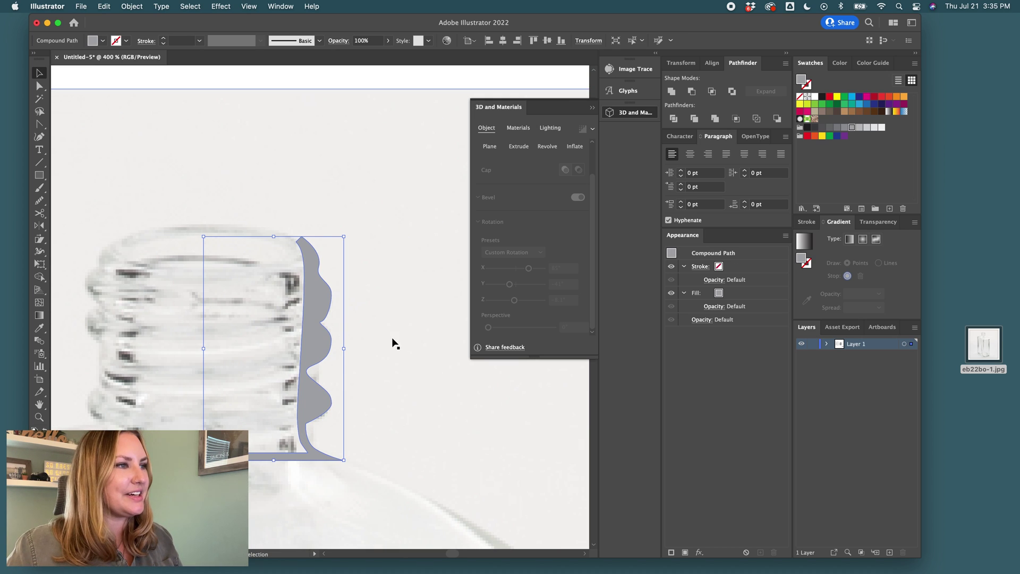
{"action": "key", "text": "super+minus"}
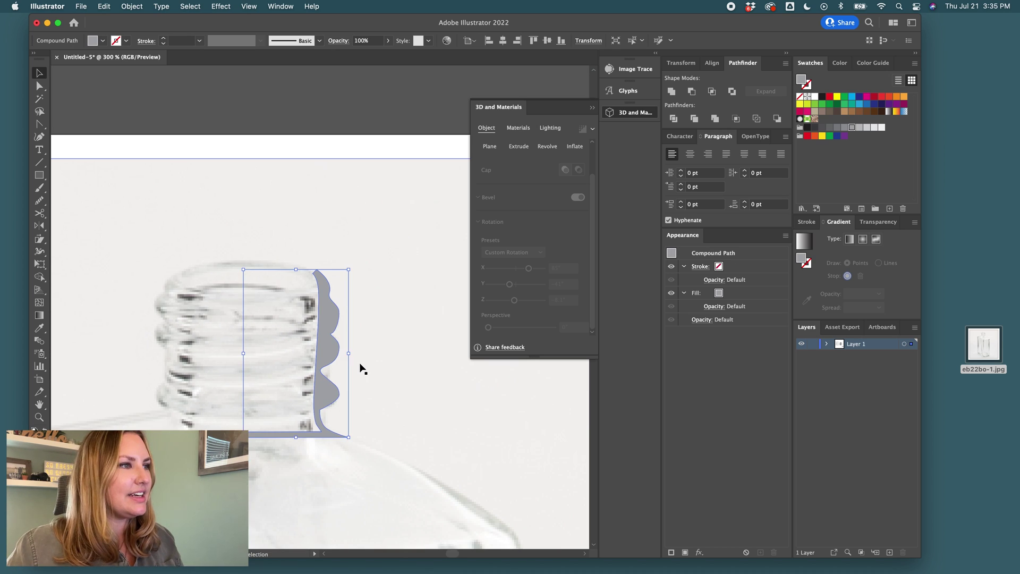
{"action": "left_click", "coordinate": [547, 169]}
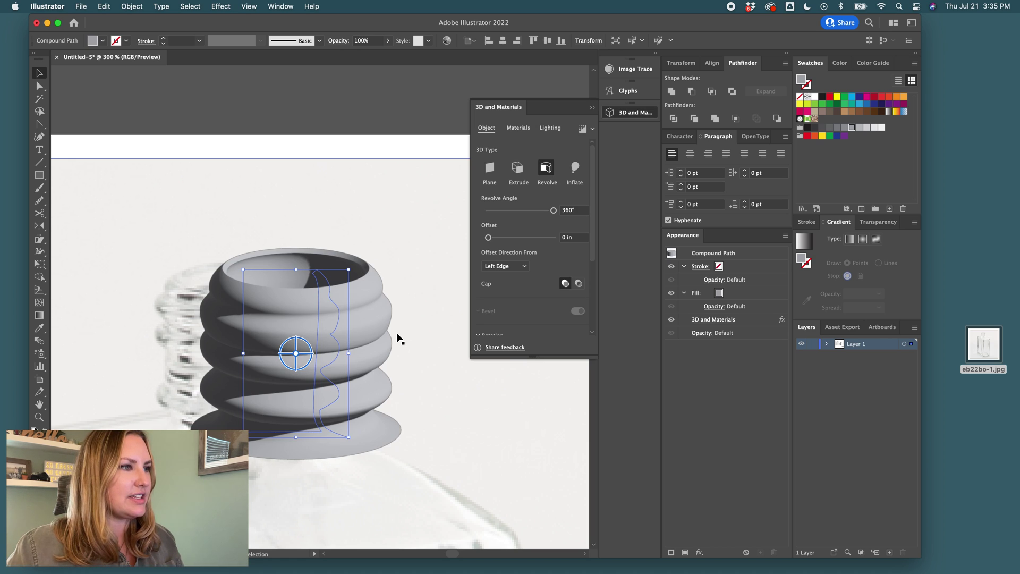
{"action": "scroll", "coordinate": [399, 339], "scroll_direction": "down", "scroll_amount": 2, "text": "alt"}
{"action": "scroll", "coordinate": [399, 338], "scroll_direction": "down", "scroll_amount": 2, "text": "alt"}
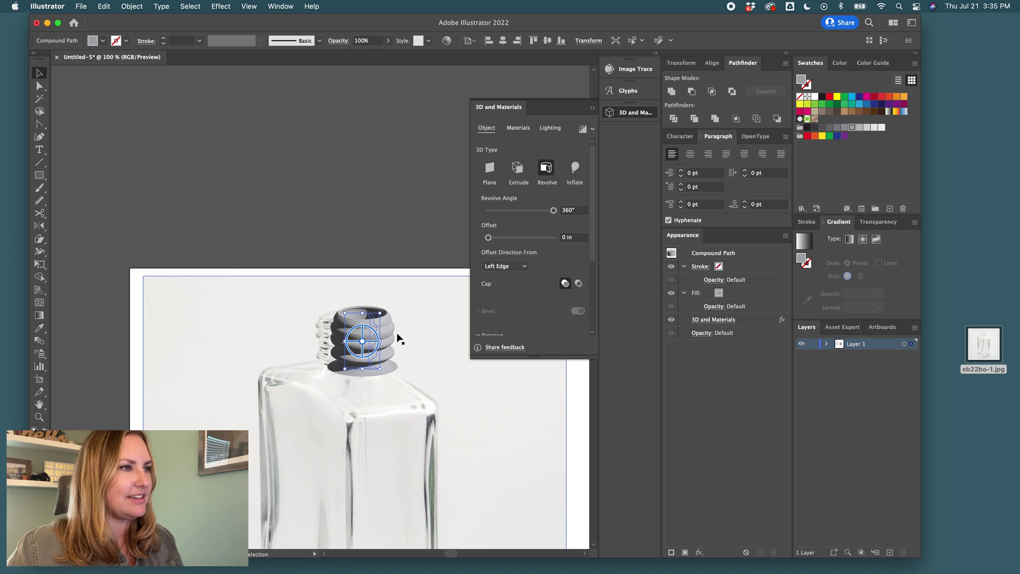
{"action": "left_click", "coordinate": [400, 248]}
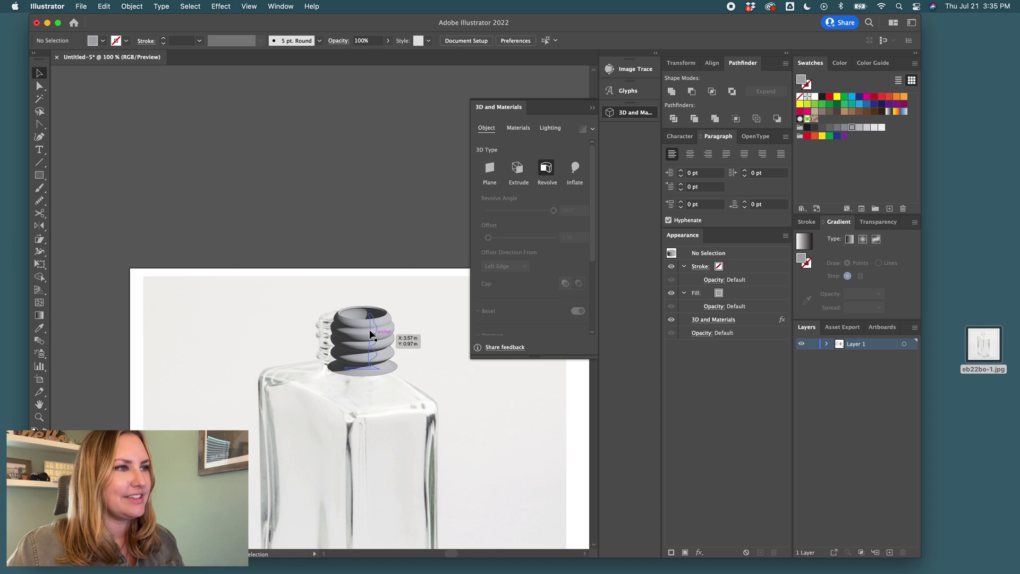
Round the anchors in the neck profile's thread grooves with the Anchor Point tool and move the revolved neck above the bottle body.
{"action": "scroll", "coordinate": [404, 341], "scroll_direction": "up", "scroll_amount": 1, "text": "alt"}
{"action": "left_click", "coordinate": [400, 345]}
{"action": "scroll", "coordinate": [400, 342], "scroll_direction": "up", "scroll_amount": 3, "text": "alt"}
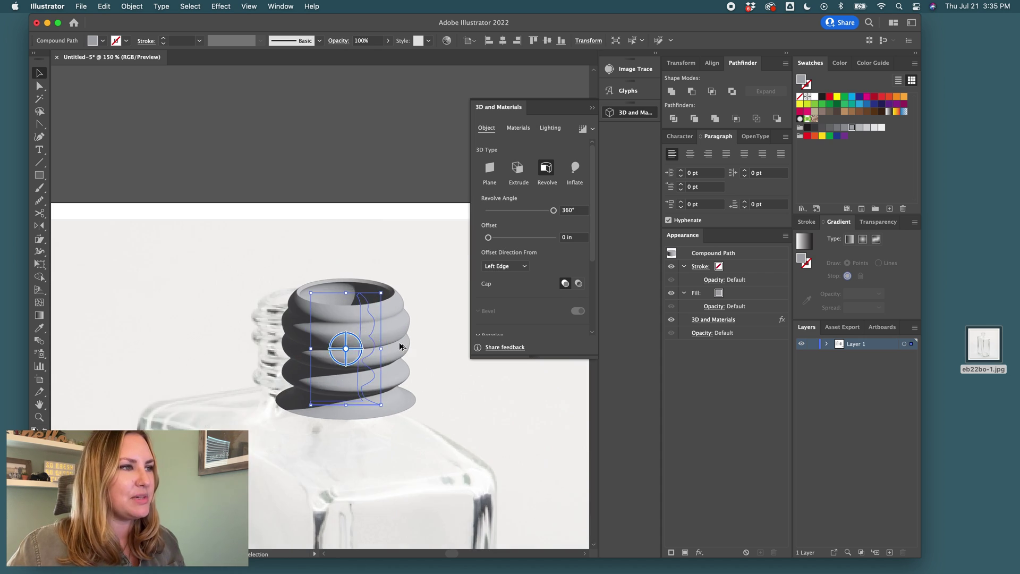
{"action": "scroll", "coordinate": [341, 335], "scroll_direction": "up", "scroll_amount": 2, "text": "alt"}
{"action": "key", "text": "a"}
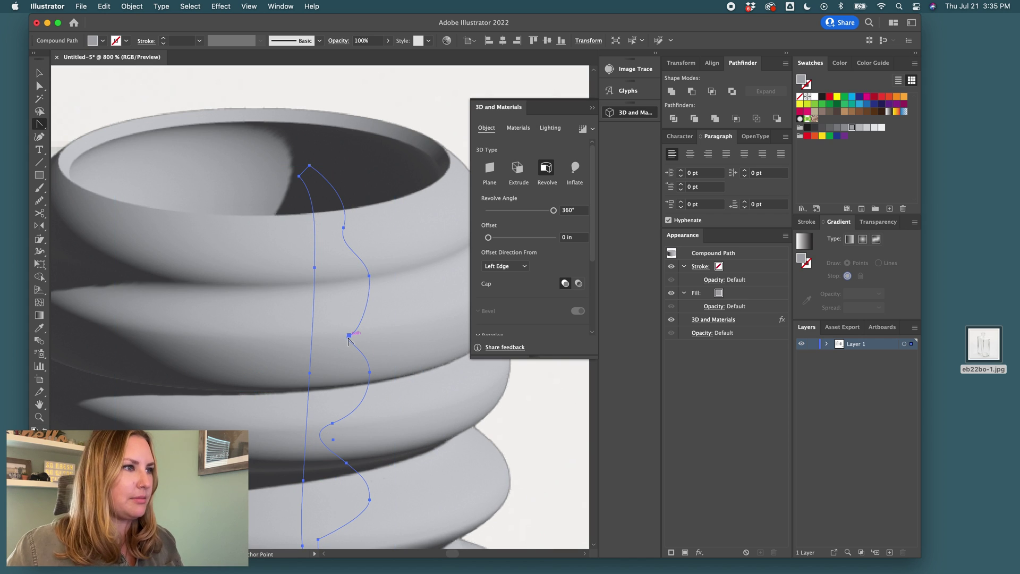
{"action": "left_click", "coordinate": [349, 336]}
{"action": "scroll", "coordinate": [349, 340], "scroll_direction": "down", "scroll_amount": 2, "text": "alt"}
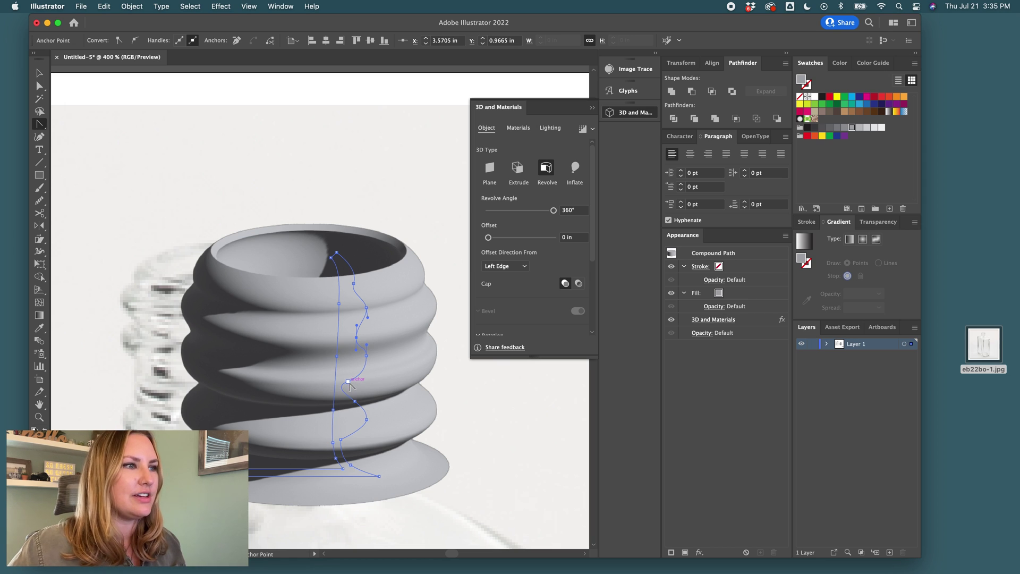
{"action": "left_click_drag", "start_coordinate": [349, 381], "coordinate": [350, 391]}
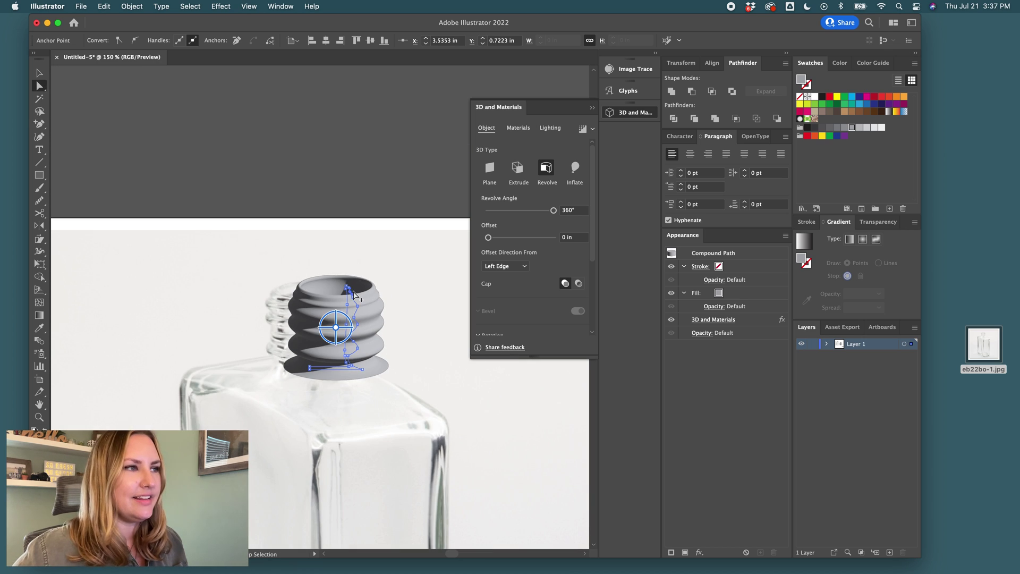
{"action": "left_click_drag", "start_coordinate": [404, 279], "coordinate": [410, 284]}
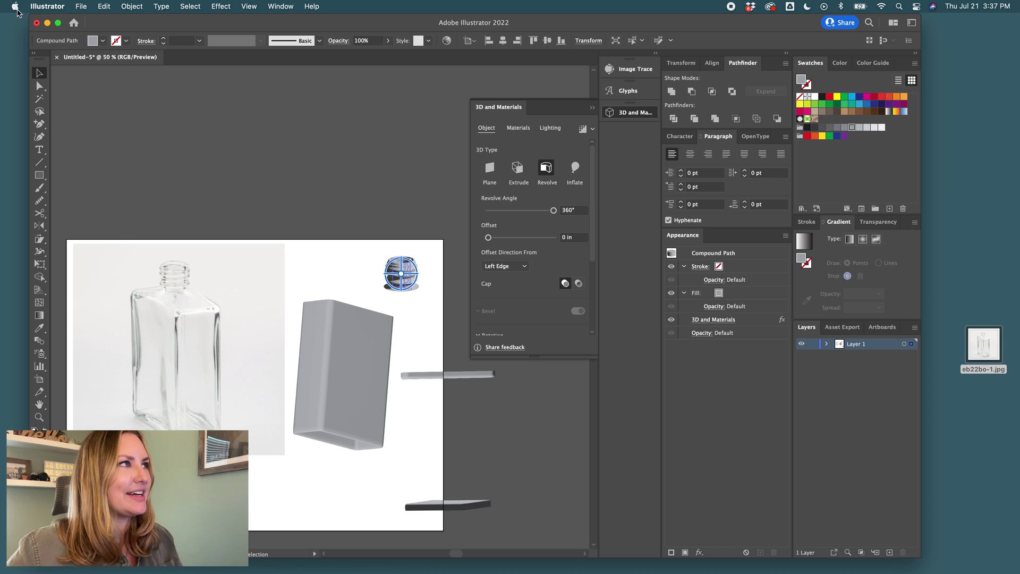
Add the revolved neck to the export assets under the name "opening" without exporting it.
{"action": "left_click", "coordinate": [81, 6]}
{"action": "left_click", "coordinate": [105, 233]}
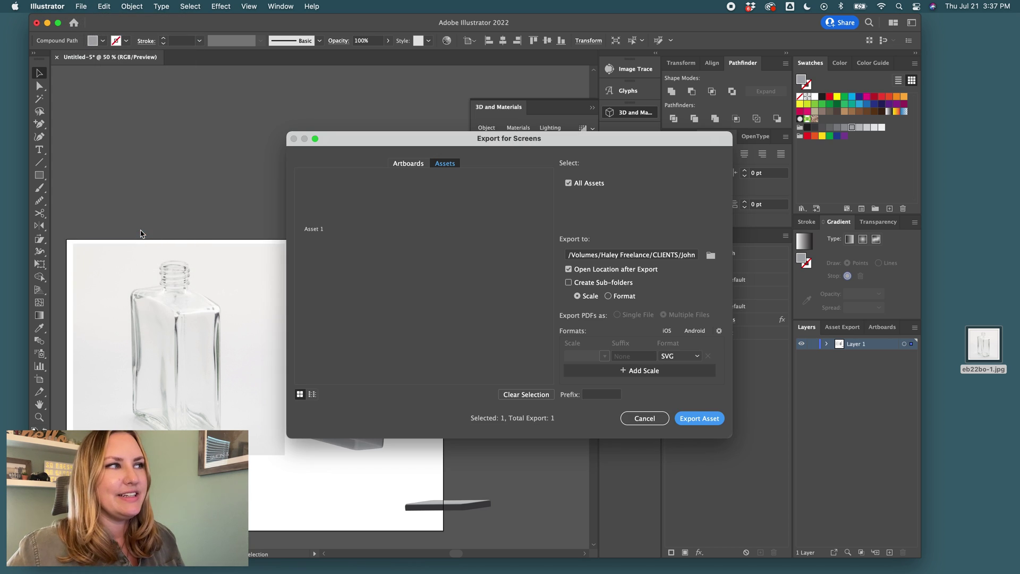
{"action": "double_click", "coordinate": [315, 229]}
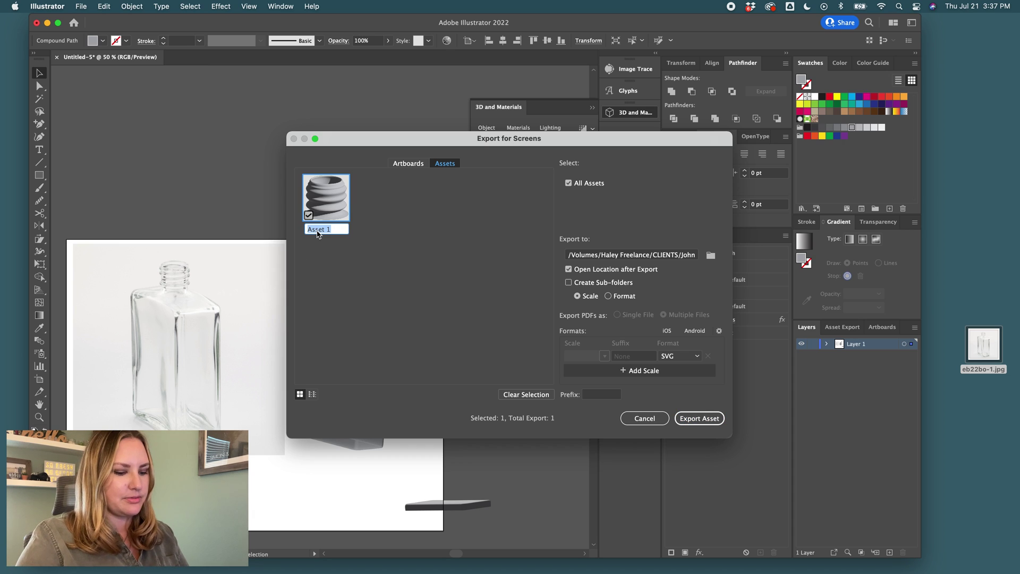
{"action": "type", "text": "opening"}
{"action": "key", "text": "Return"}
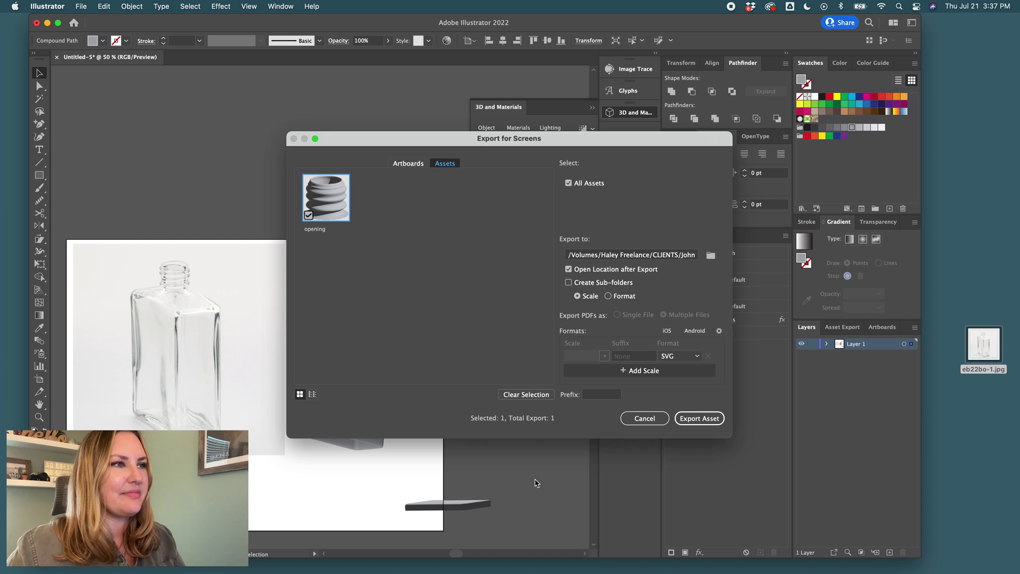
{"action": "left_click", "coordinate": [644, 418]}
Add the extruded bottle body to the export assets under the name "bottle" without exporting it.
{"action": "left_click", "coordinate": [352, 352]}
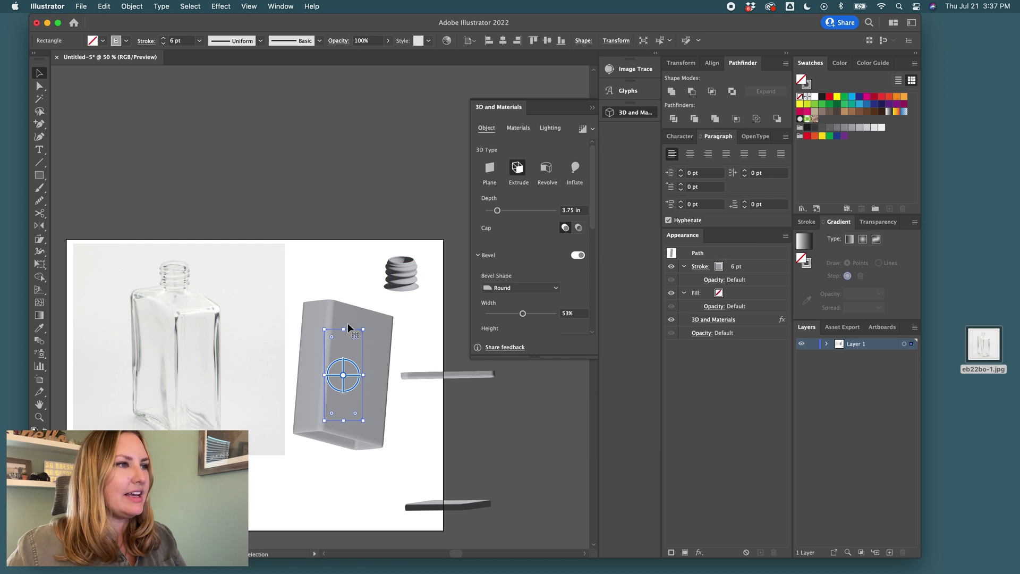
{"action": "left_click", "coordinate": [82, 6]}
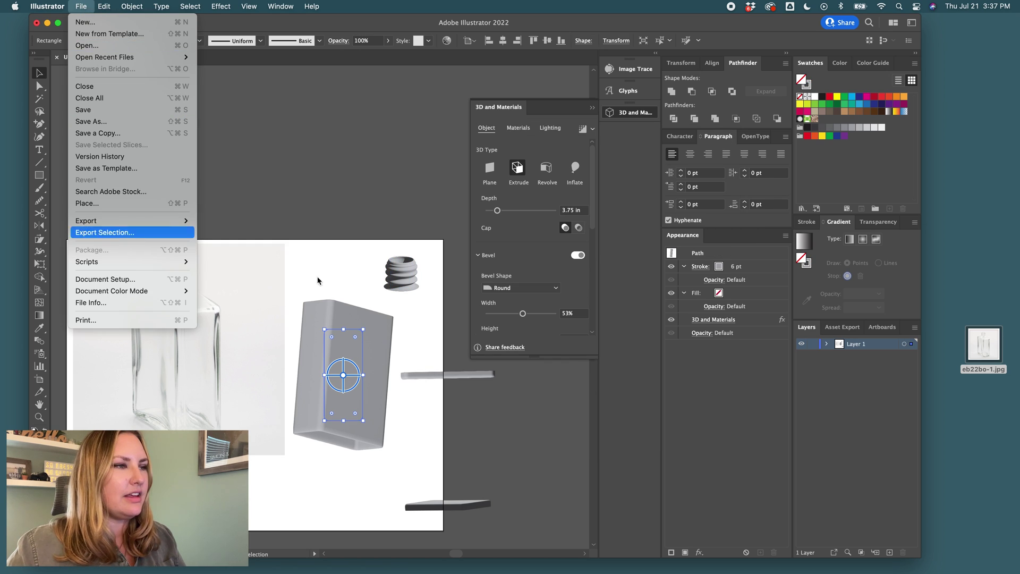
{"action": "left_click", "coordinate": [106, 232]}
{"action": "double_click", "coordinate": [385, 229]}
{"action": "type", "text": "bot"}
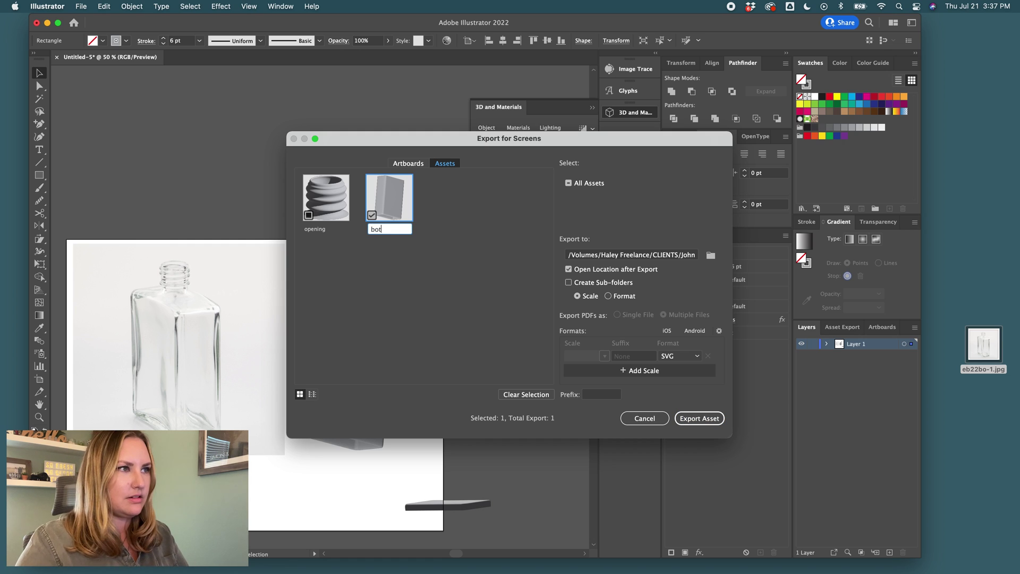
{"action": "type", "text": "tle"}
{"action": "left_click", "coordinate": [644, 418]}
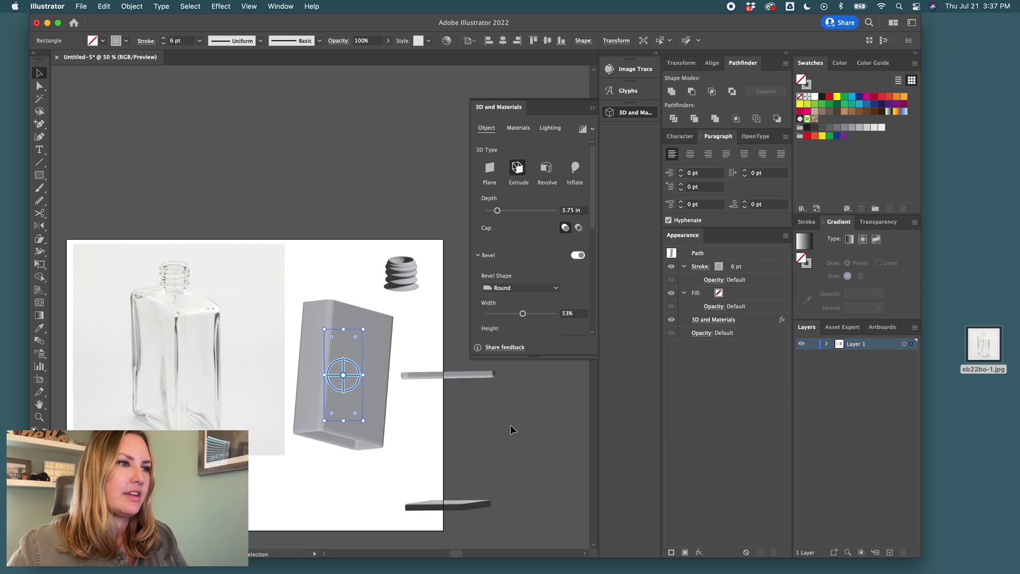
Add the upper thin slab to the export assets under the name "bottle-top" without exporting it.
{"action": "left_click", "coordinate": [450, 374]}
{"action": "left_click", "coordinate": [82, 6]}
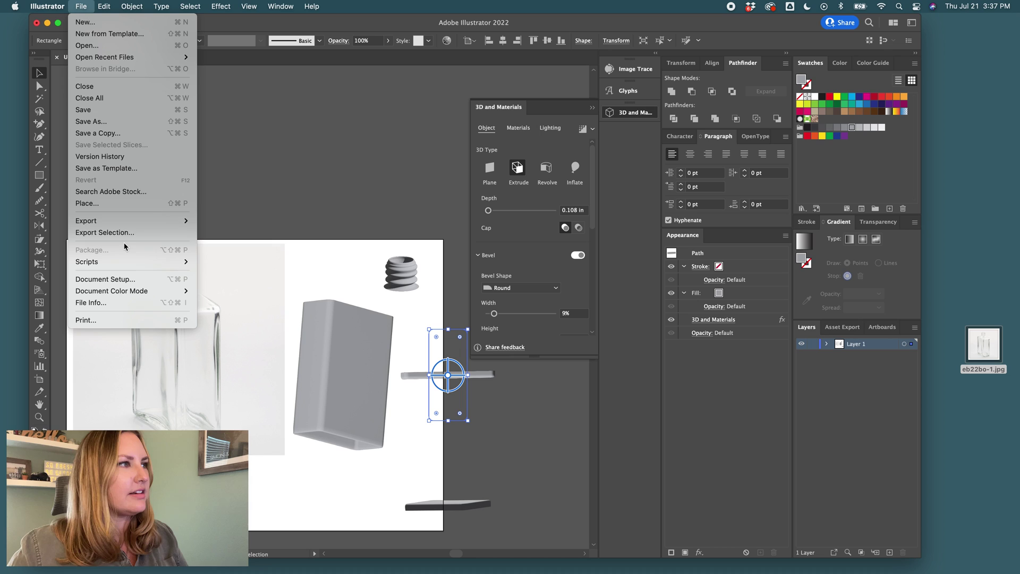
{"action": "key", "text": "Return"}
{"action": "double_click", "coordinate": [452, 229]}
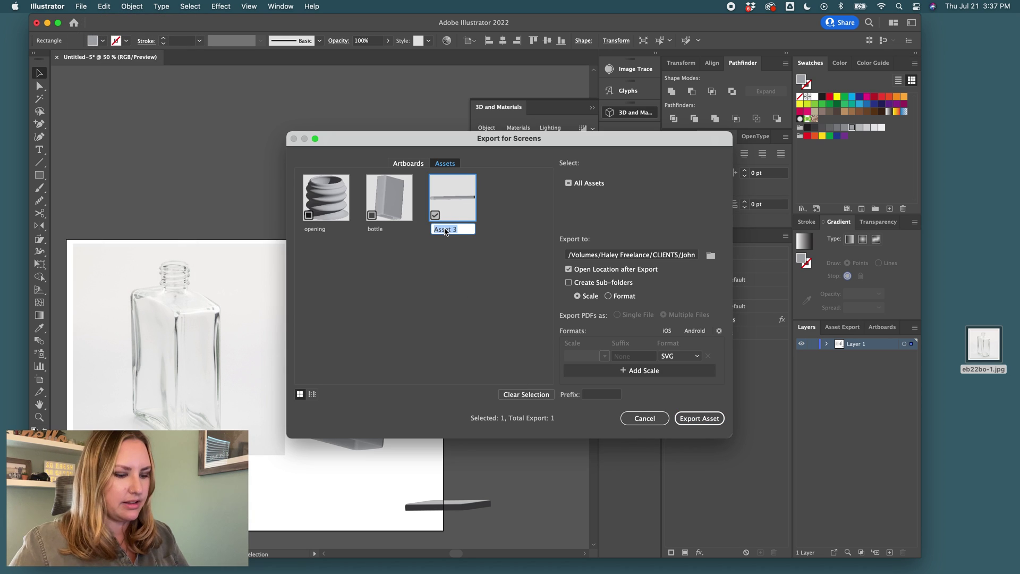
{"action": "type", "text": "top"}
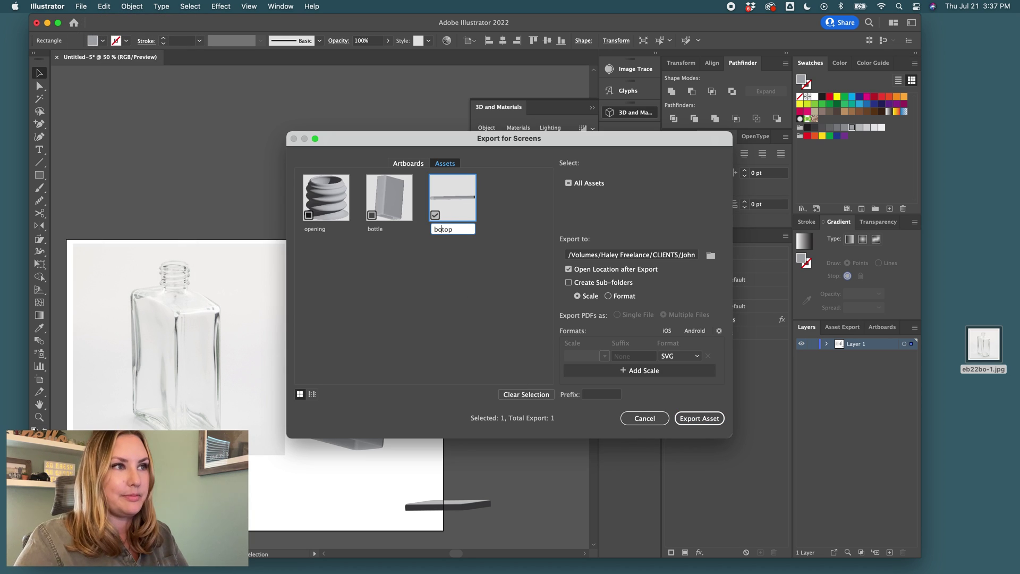
{"action": "type", "text": "ttle"}
{"action": "key", "text": "Escape"}
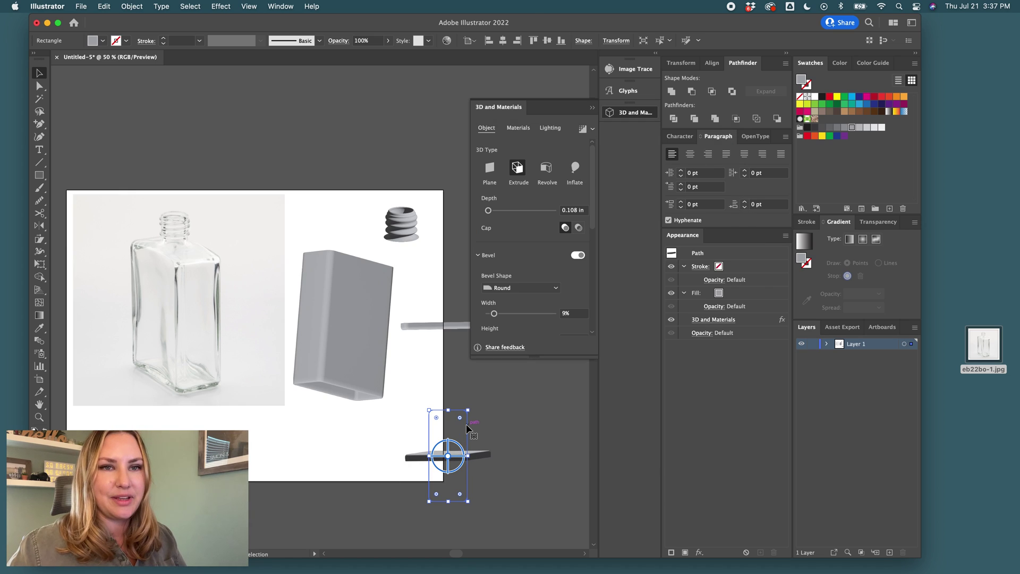
Add the lower thin slab to the export assets under the name "bottle-base".
{"action": "left_click", "coordinate": [85, 10]}
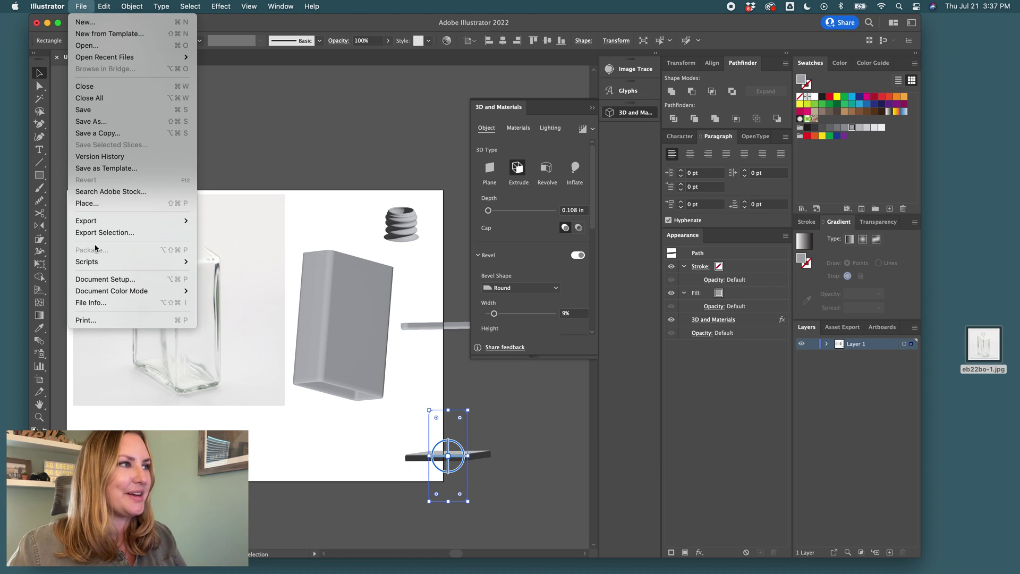
{"action": "left_click", "coordinate": [107, 233]}
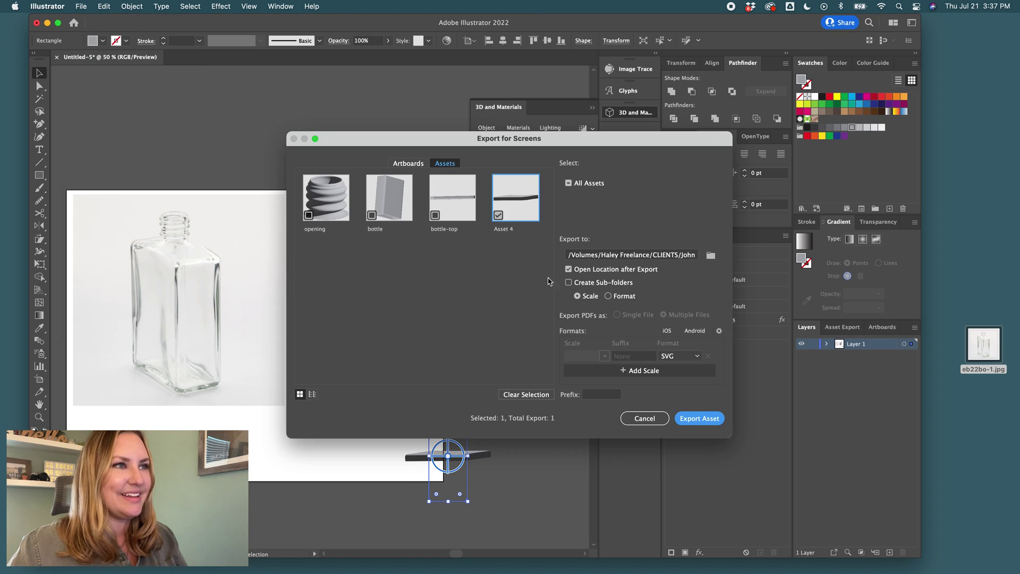
{"action": "double_click", "coordinate": [503, 229]}
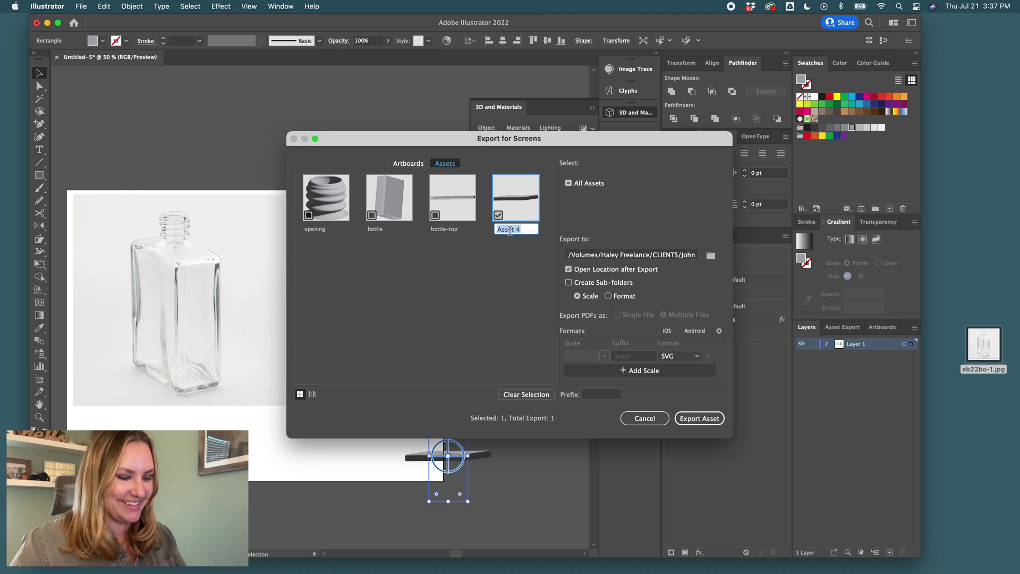
{"action": "type", "text": "bottle-bottom"}
{"action": "key", "text": "Return"}
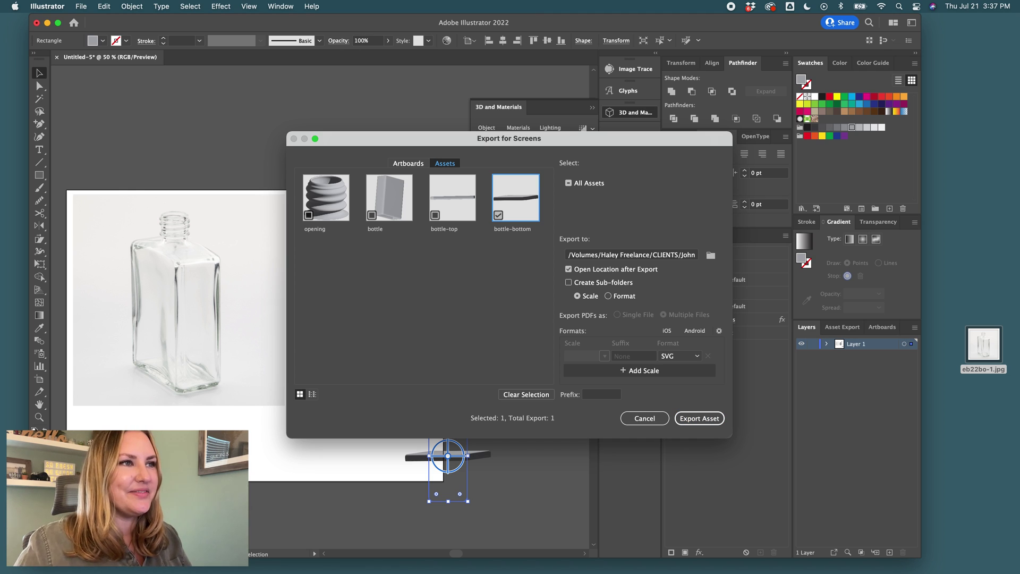
{"action": "double_click", "coordinate": [515, 229]}
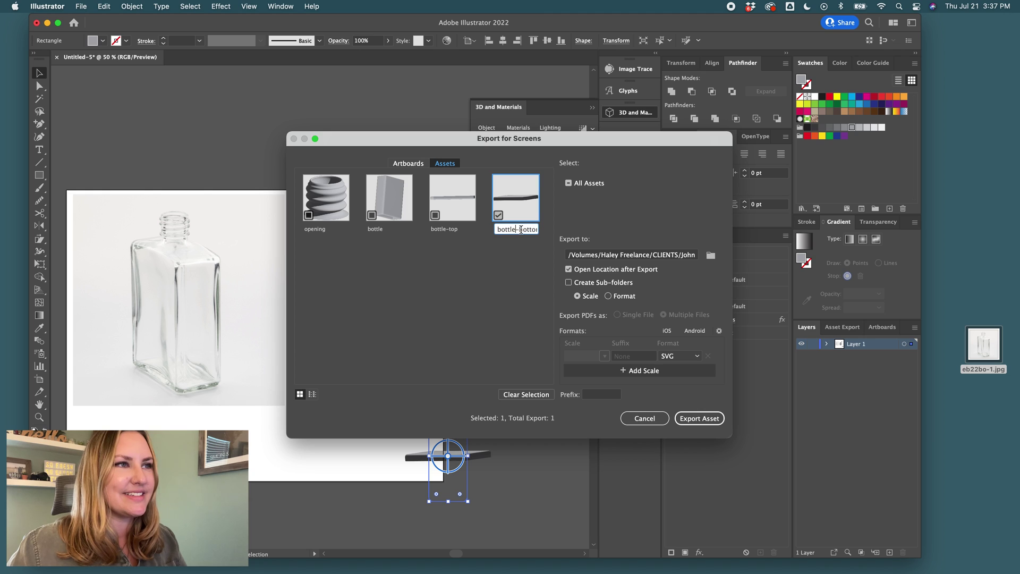
{"action": "key", "text": "super+a"}
{"action": "type", "text": "bottle-base"}
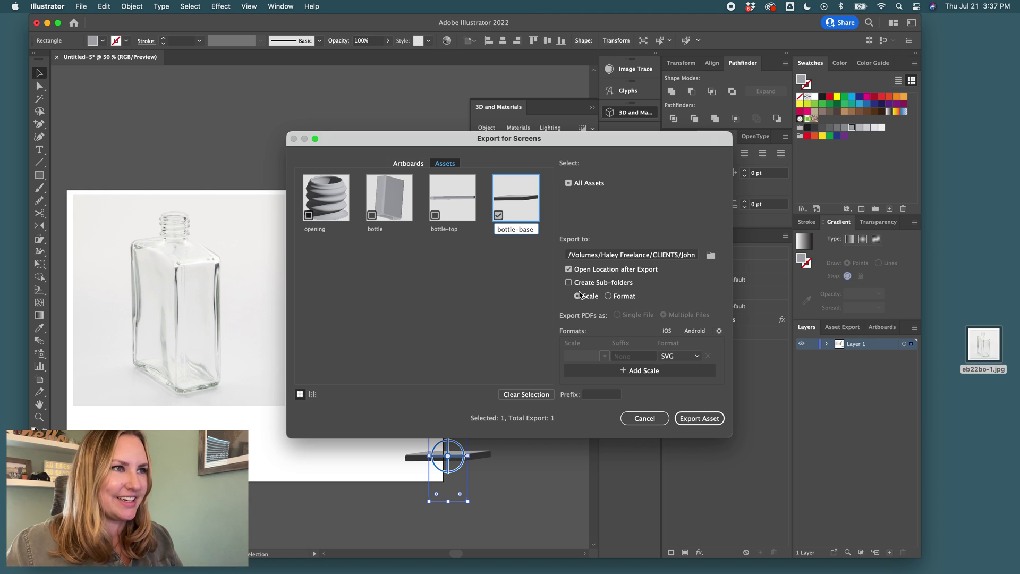
{"action": "key", "text": "Return"}
Include all four bottle assets, export them in OBJ format, and switch to Adobe Dimension.
{"action": "left_click", "coordinate": [436, 216]}
{"action": "left_click", "coordinate": [372, 216]}
{"action": "left_click", "coordinate": [309, 215]}
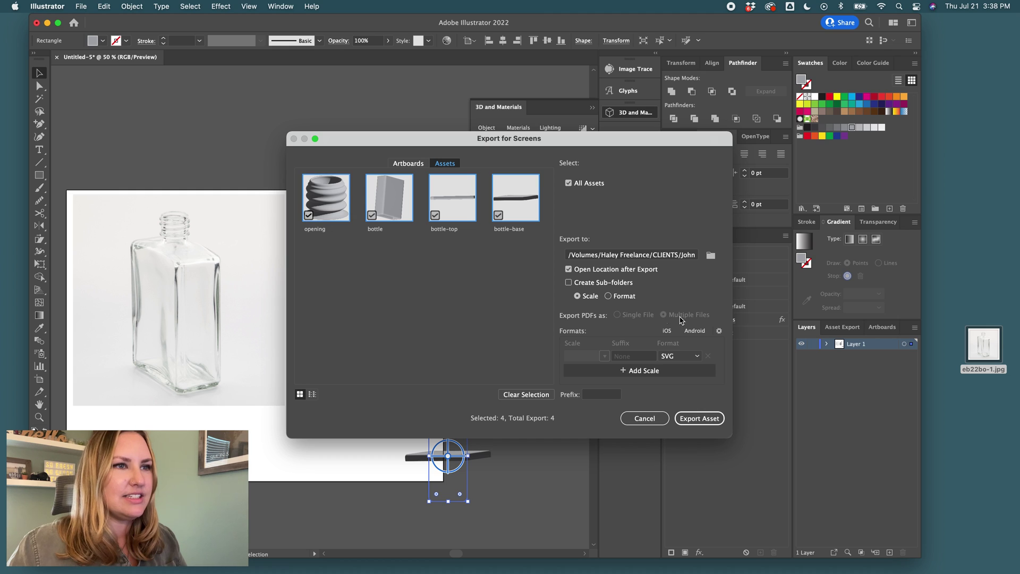
{"action": "left_click", "coordinate": [679, 356]}
{"action": "left_click", "coordinate": [674, 461]}
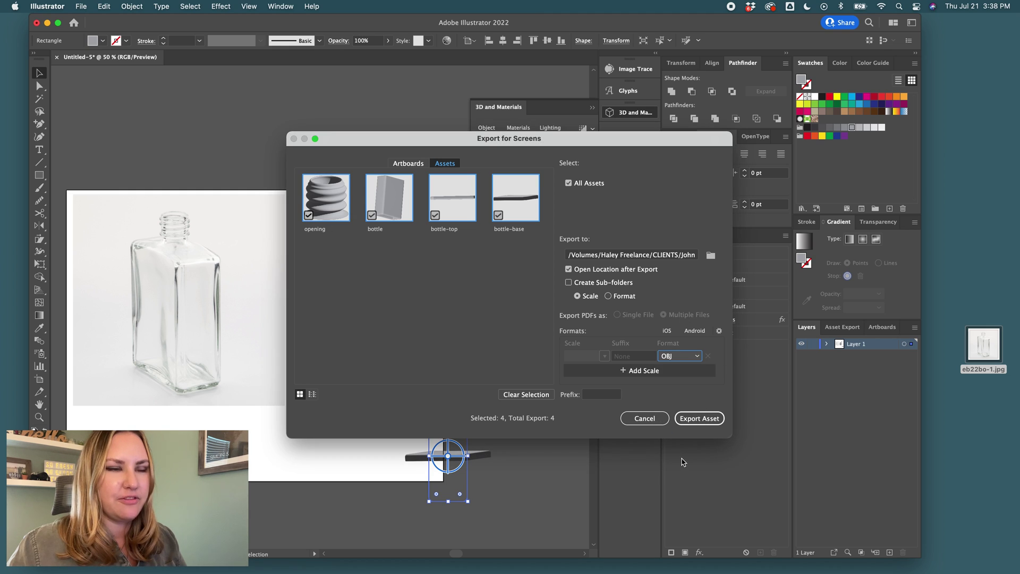
{"action": "left_click", "coordinate": [687, 420]}
{"action": "left_click", "coordinate": [352, 553]}
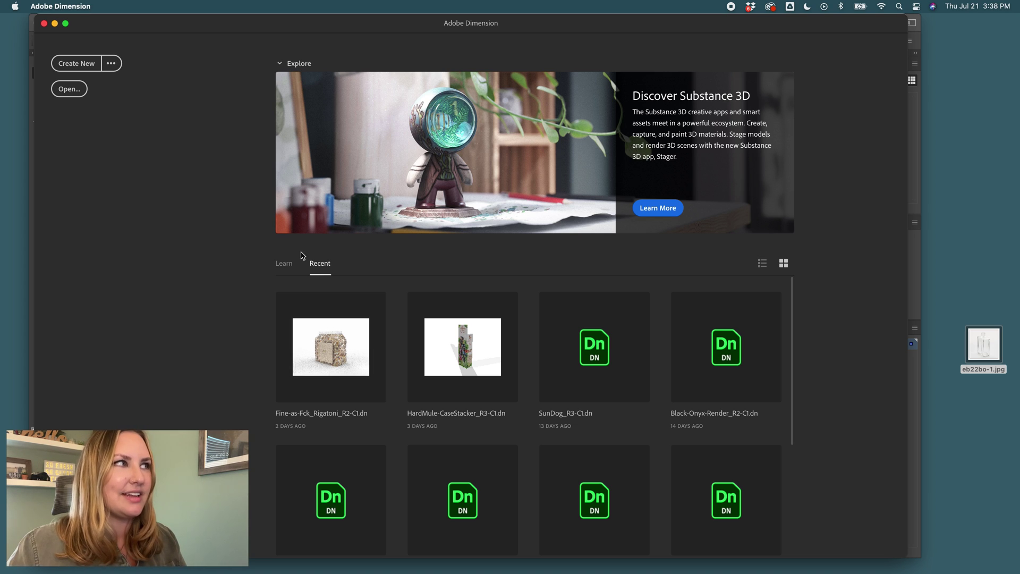
Create a new blank scene and show its canvas at 100%.
{"action": "left_click", "coordinate": [85, 68]}
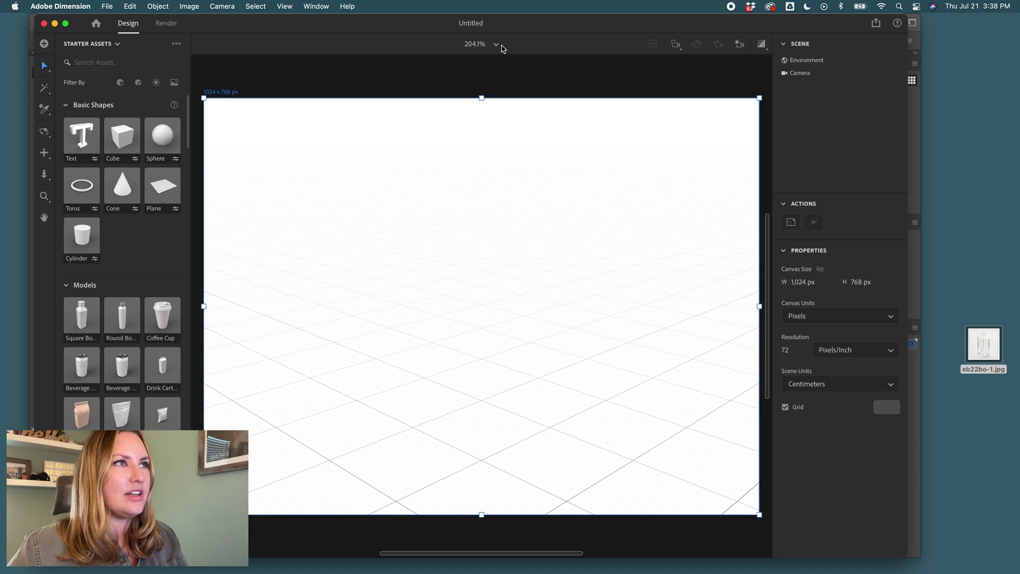
{"action": "left_click", "coordinate": [497, 46]}
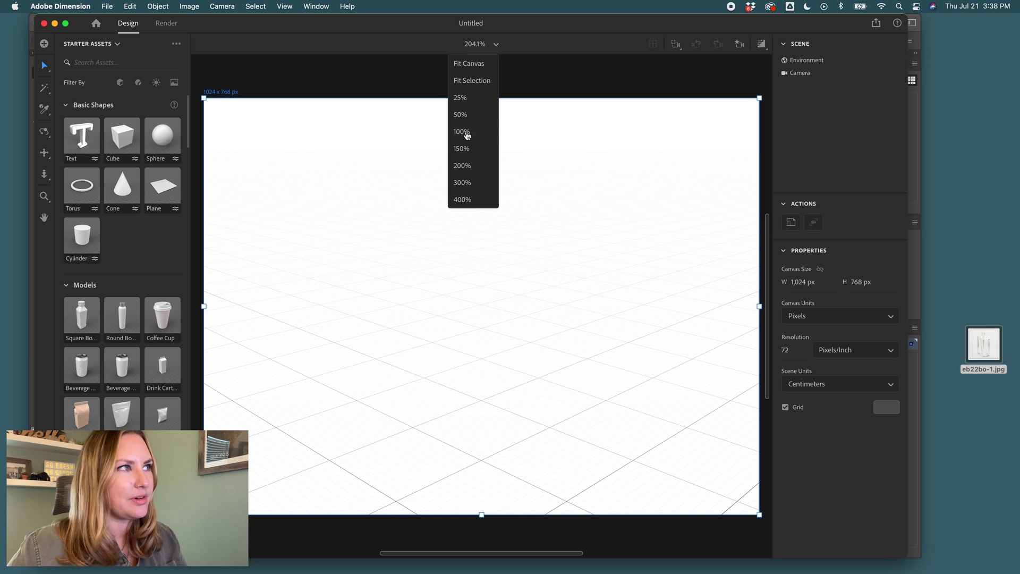
{"action": "left_click", "coordinate": [790, 355]}
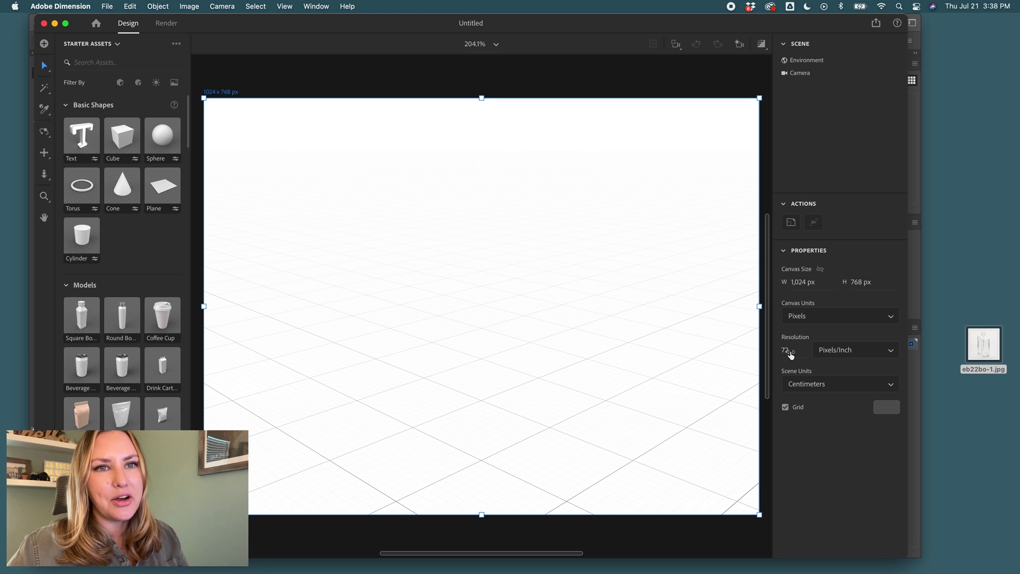
{"action": "left_click", "coordinate": [497, 46]}
{"action": "left_click", "coordinate": [465, 134]}
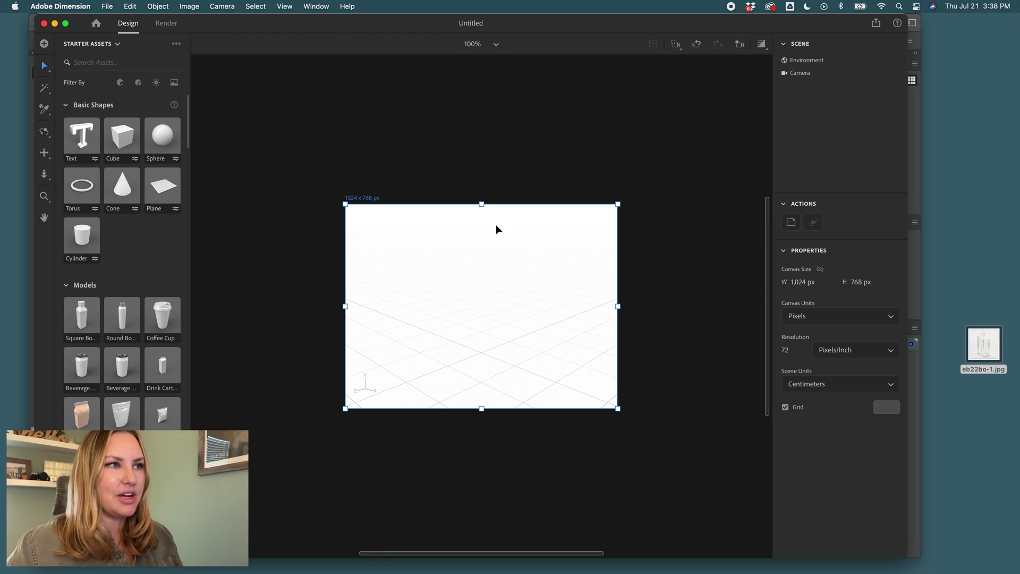
Enlarge the canvas to about 1,999 × 1,499 px and increase its resolution in pixels/inch.
{"action": "left_click_drag", "start_coordinate": [344, 203], "coordinate": [210, 106]}
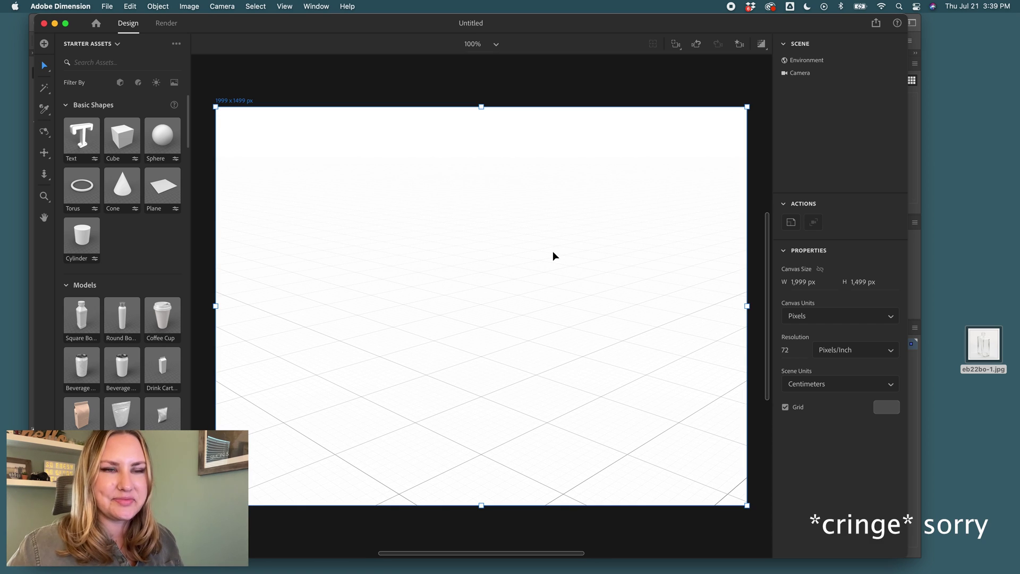
{"action": "left_click", "coordinate": [793, 351]}
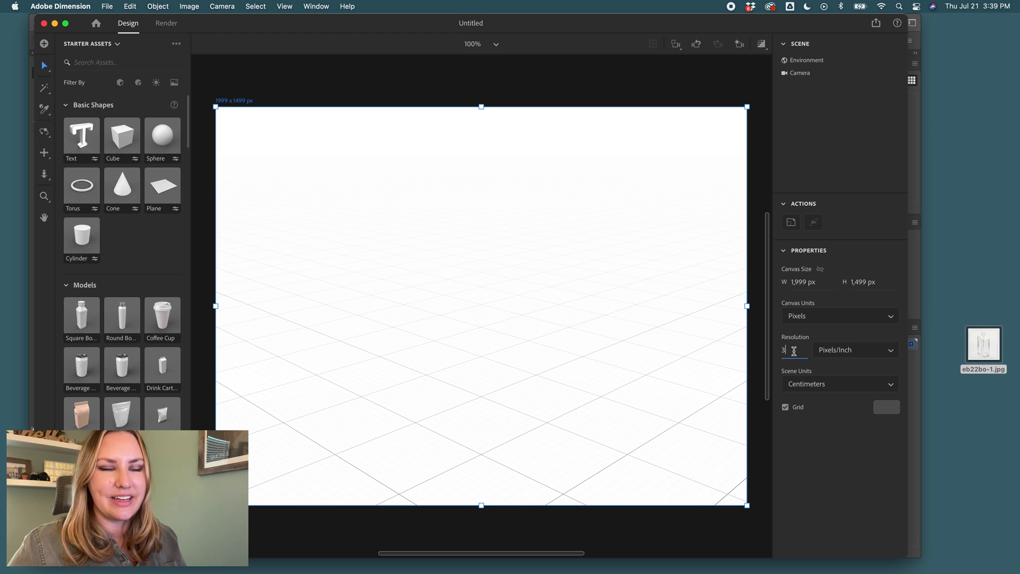
{"action": "key", "text": "Return"}
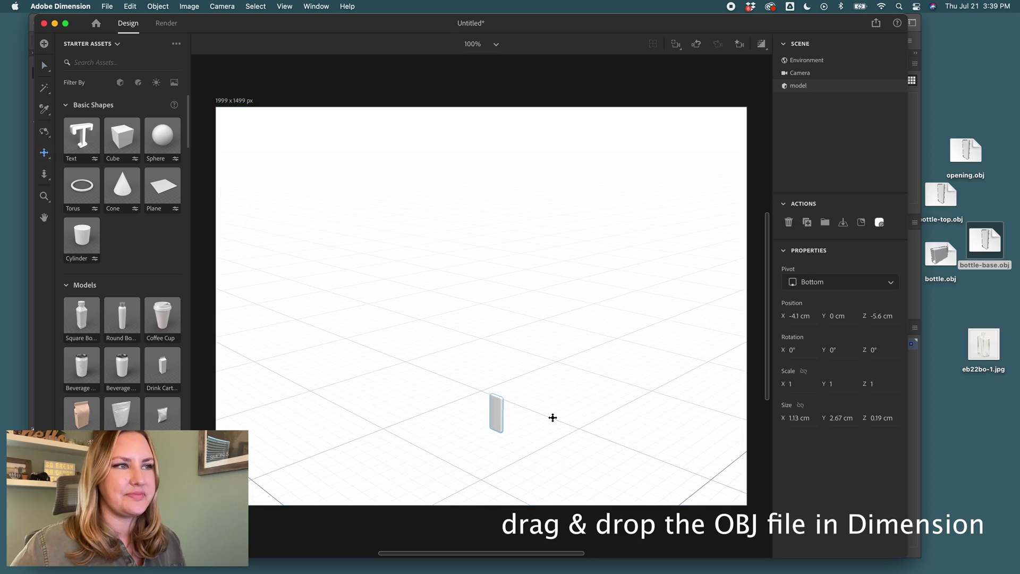
Lay the imported bottle base flat on the ground by rotating it to X 90°, Y 0°, Z 0°.
{"action": "left_click_drag", "start_coordinate": [553, 417], "coordinate": [504, 270]}
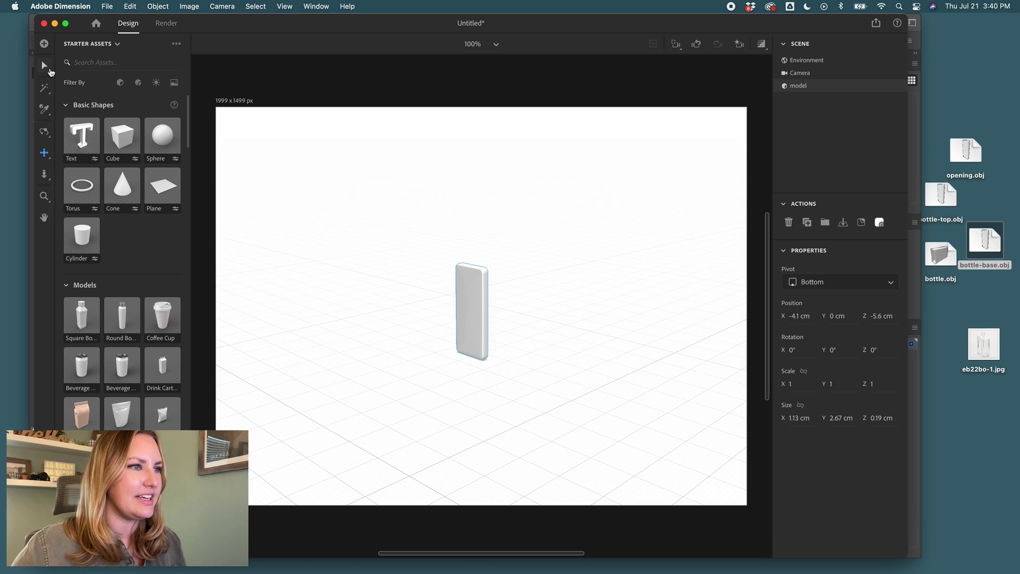
{"action": "left_click", "coordinate": [48, 69]}
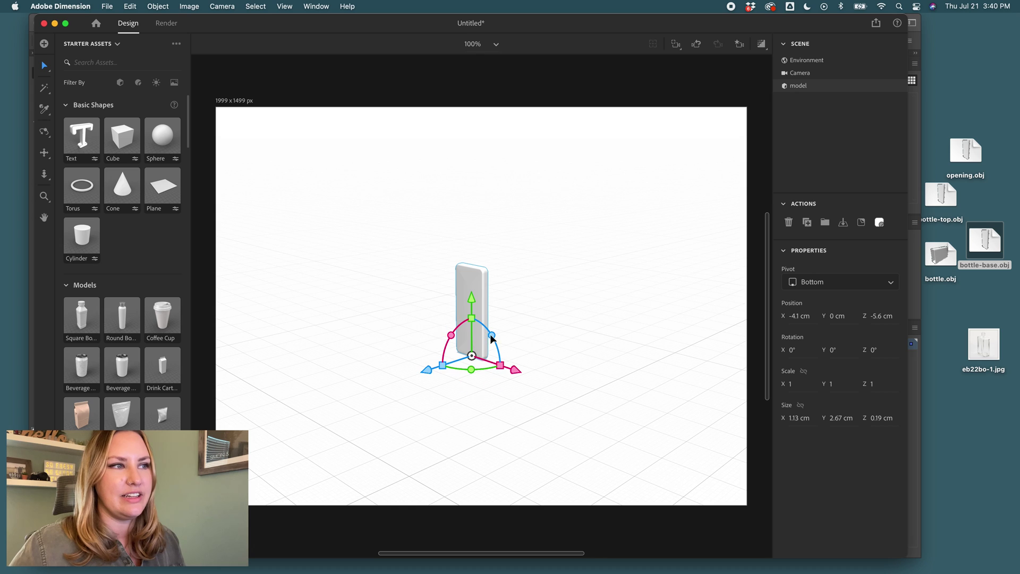
{"action": "left_click_drag", "start_coordinate": [491, 338], "coordinate": [432, 423]}
{"action": "left_click_drag", "start_coordinate": [475, 311], "coordinate": [473, 293]}
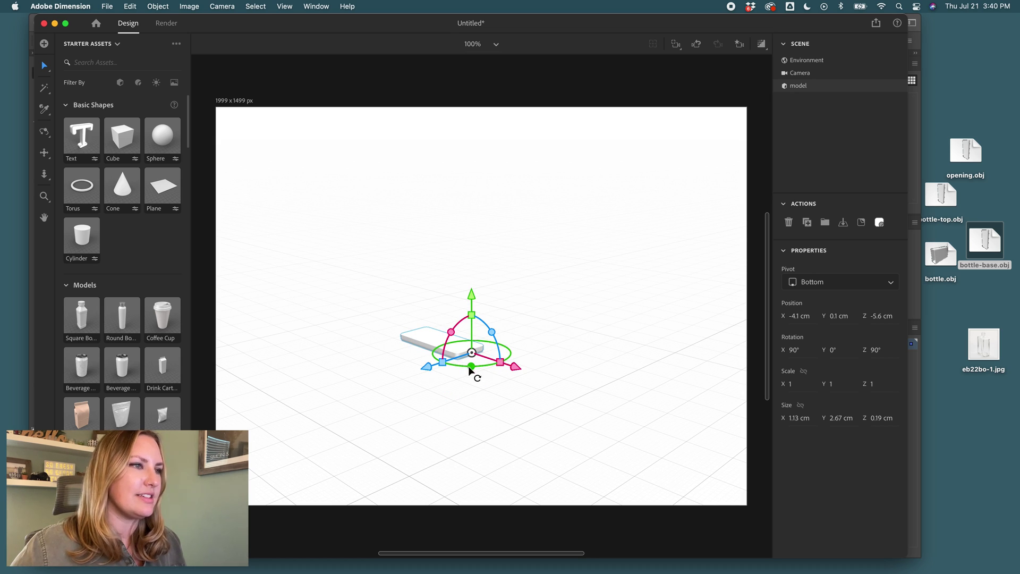
{"action": "left_click_drag", "start_coordinate": [471, 366], "coordinate": [520, 356]}
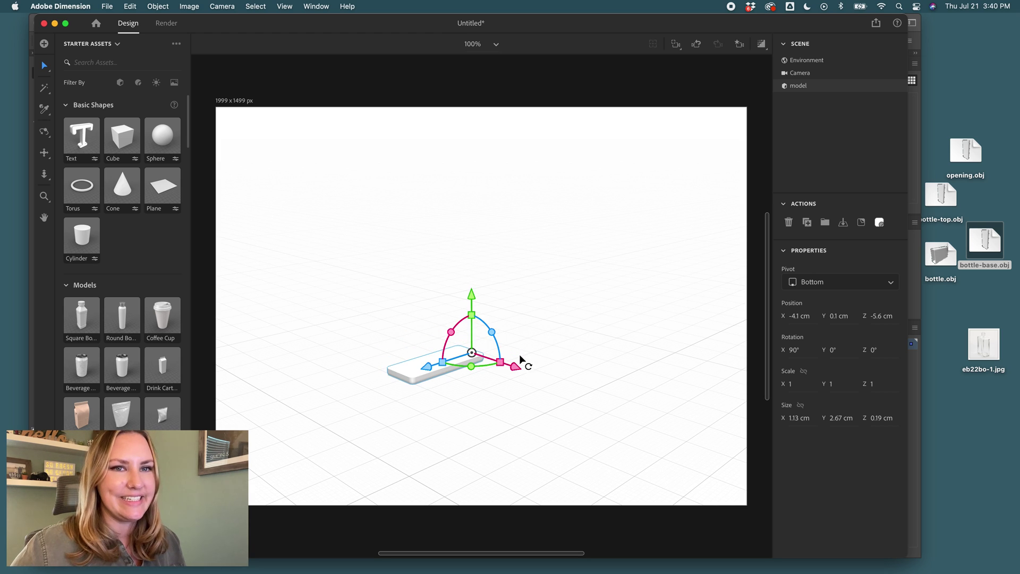
Import bottle.obj into the scene beside the flat bottle base, working from a straight-on side view.
{"action": "left_click", "coordinate": [44, 132]}
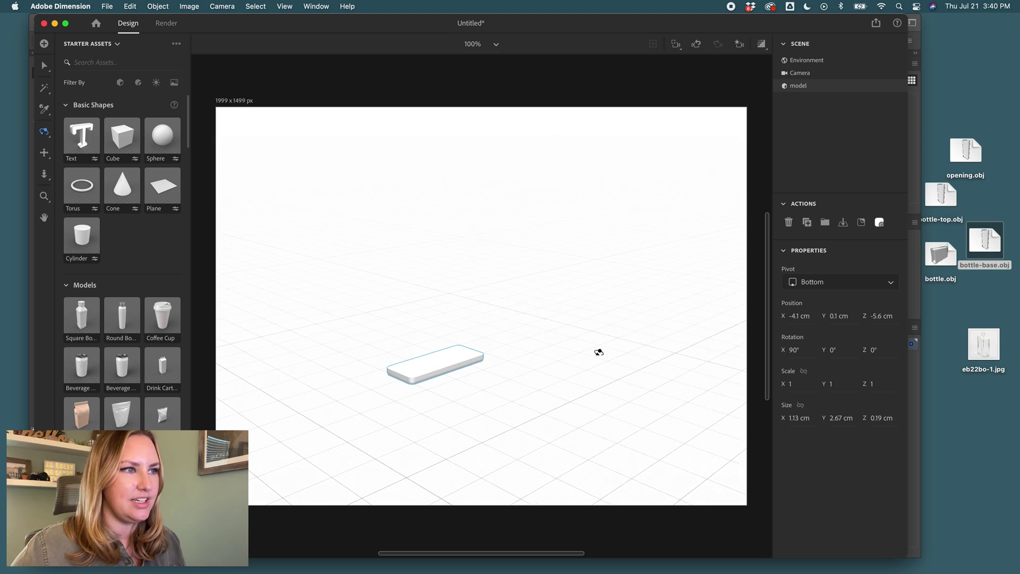
{"action": "left_click_drag", "start_coordinate": [598, 351], "coordinate": [489, 352]}
{"action": "left_click", "coordinate": [45, 66]}
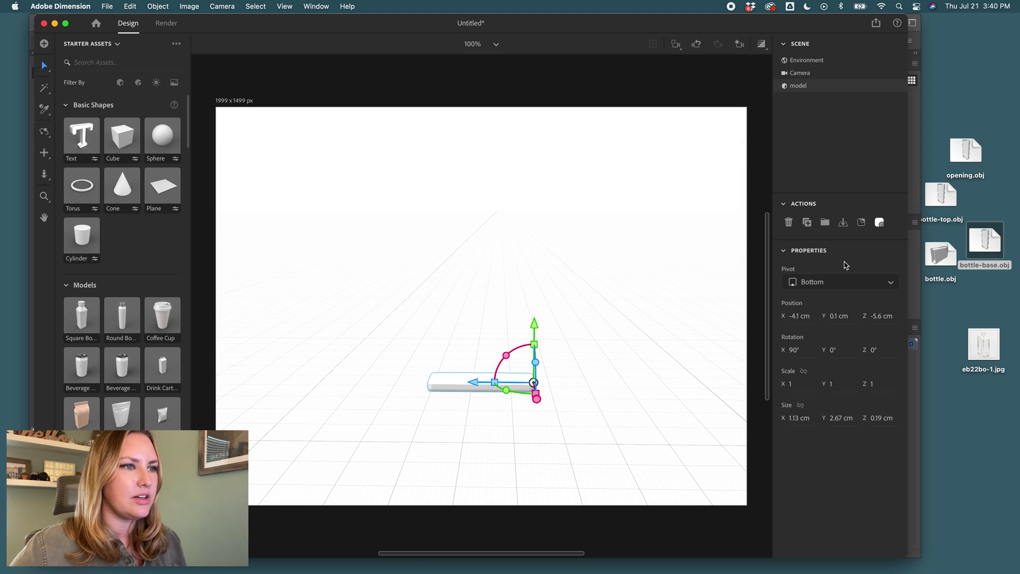
{"action": "left_click", "coordinate": [638, 387]}
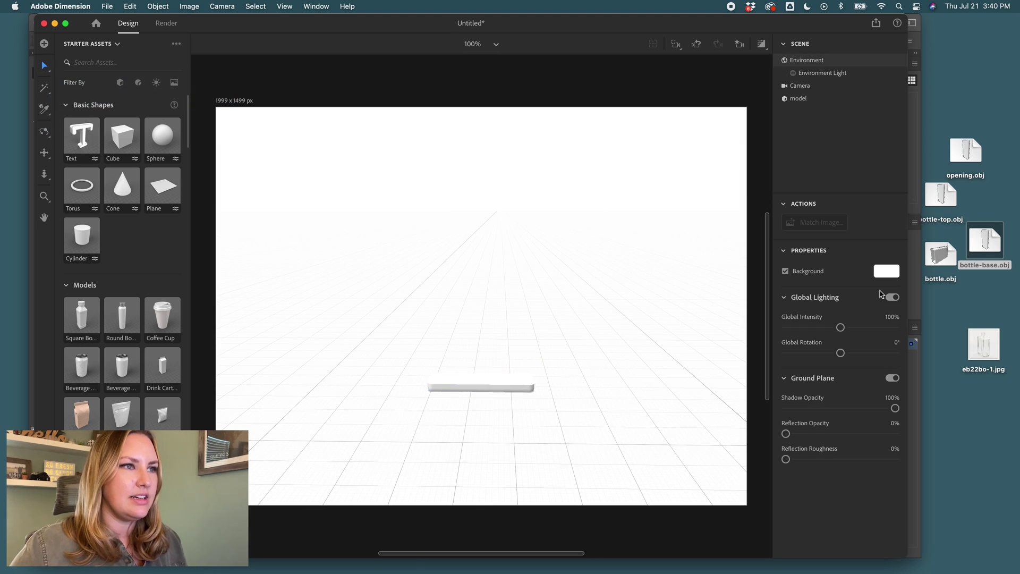
{"action": "left_click_drag", "start_coordinate": [941, 253], "coordinate": [557, 307]}
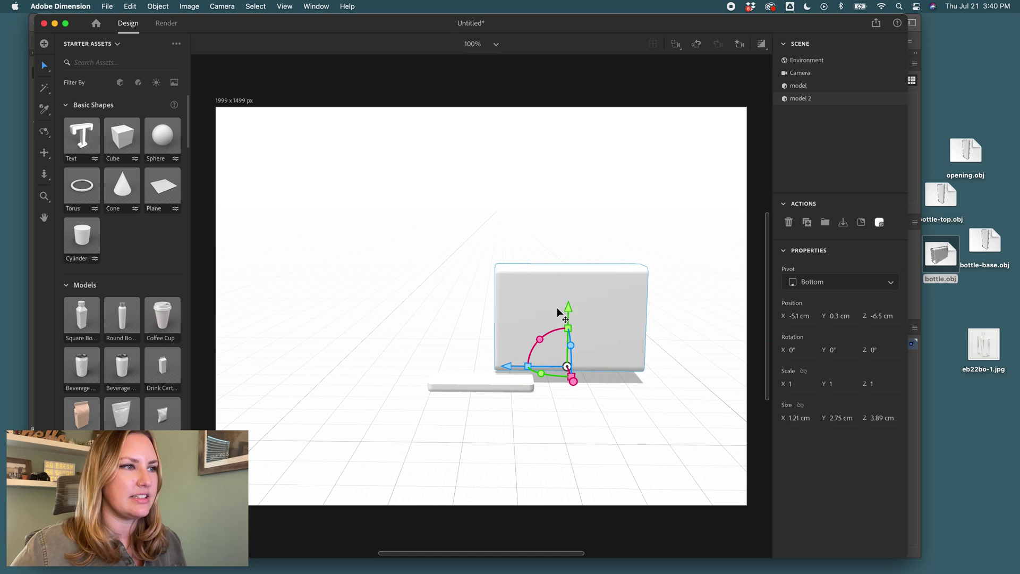
Stand the bottle body upright, move it to the ground, and align it over the base at about Y 2.1 cm and Z -2.9 cm.
{"action": "left_click_drag", "start_coordinate": [505, 365], "coordinate": [382, 360]}
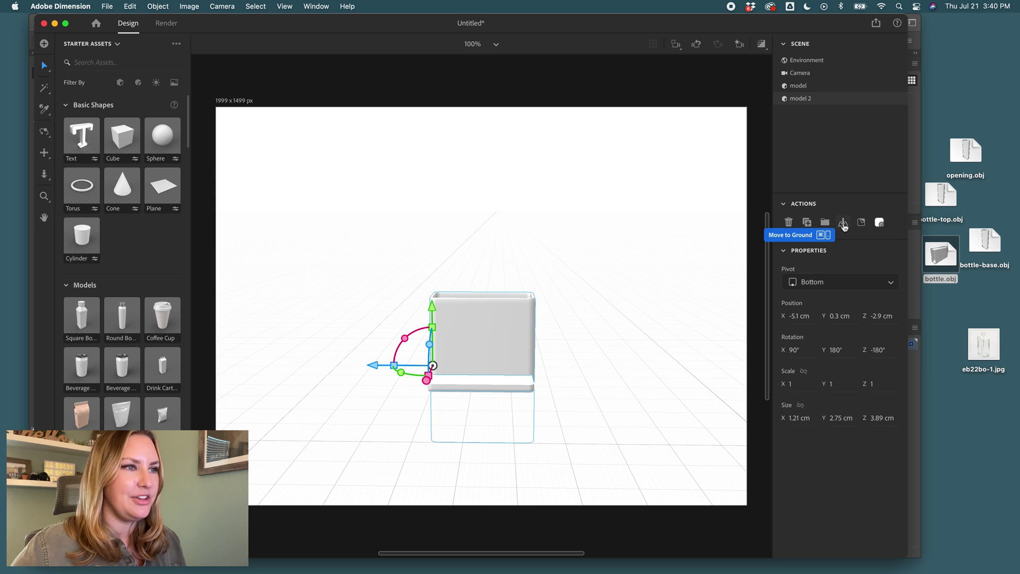
{"action": "left_click", "coordinate": [843, 223]}
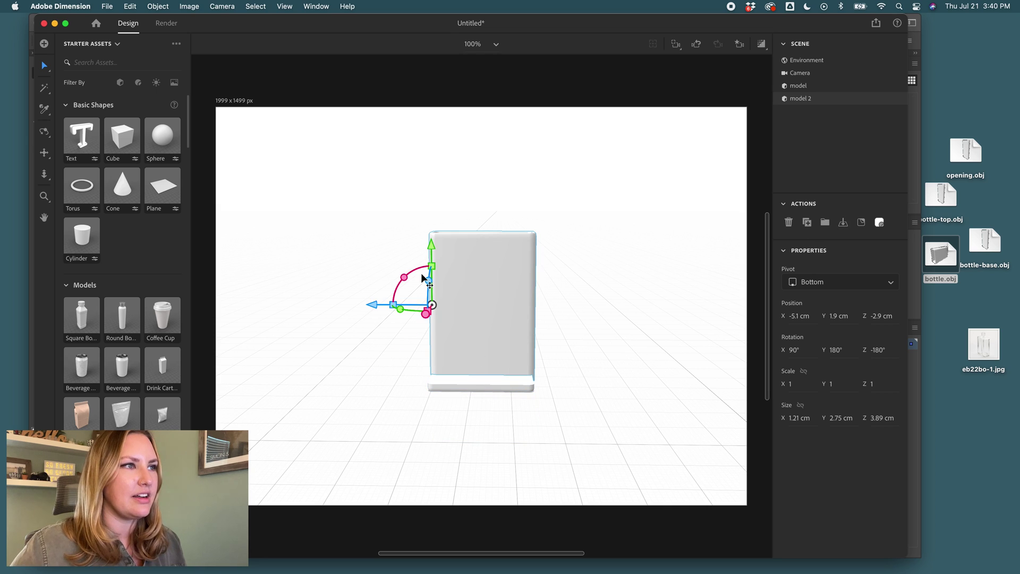
{"action": "left_click_drag", "start_coordinate": [431, 248], "coordinate": [432, 239]}
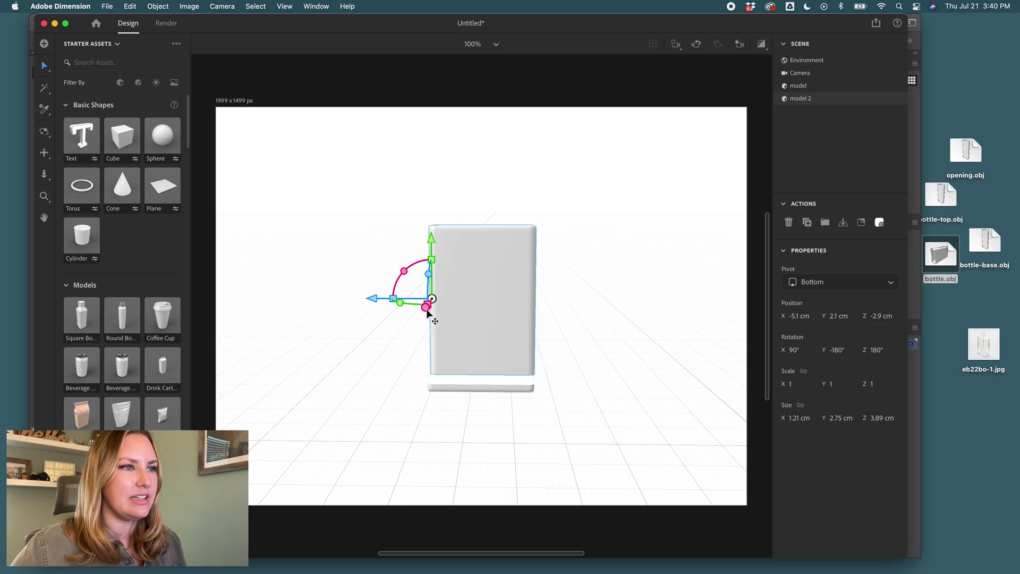
{"action": "left_click_drag", "start_coordinate": [425, 313], "coordinate": [425, 321]}
Import bottle-top.obj, lay it flat, and place it on the upper end of the bottle body at about Y 4.1 cm, Z -2.9 cm.
{"action": "left_click", "coordinate": [967, 153]}
{"action": "left_click_drag", "start_coordinate": [941, 193], "coordinate": [524, 372]}
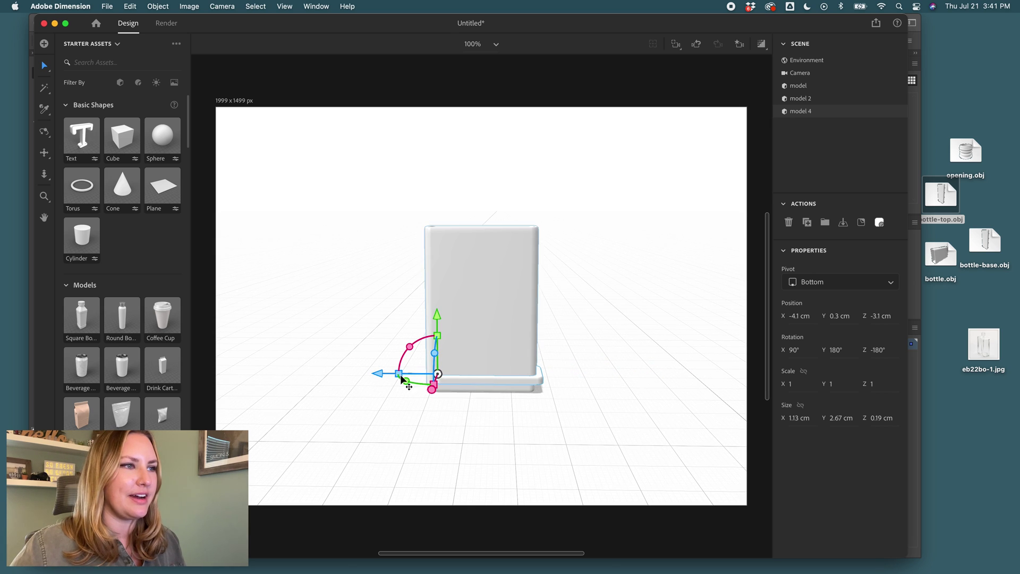
{"action": "left_click_drag", "start_coordinate": [380, 375], "coordinate": [374, 377]}
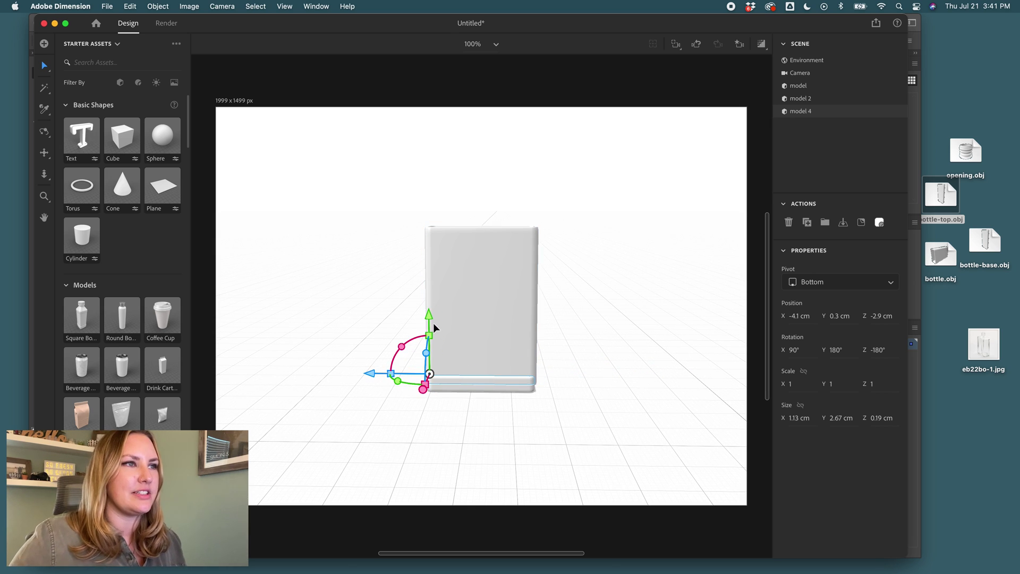
{"action": "left_click_drag", "start_coordinate": [432, 323], "coordinate": [471, 163]}
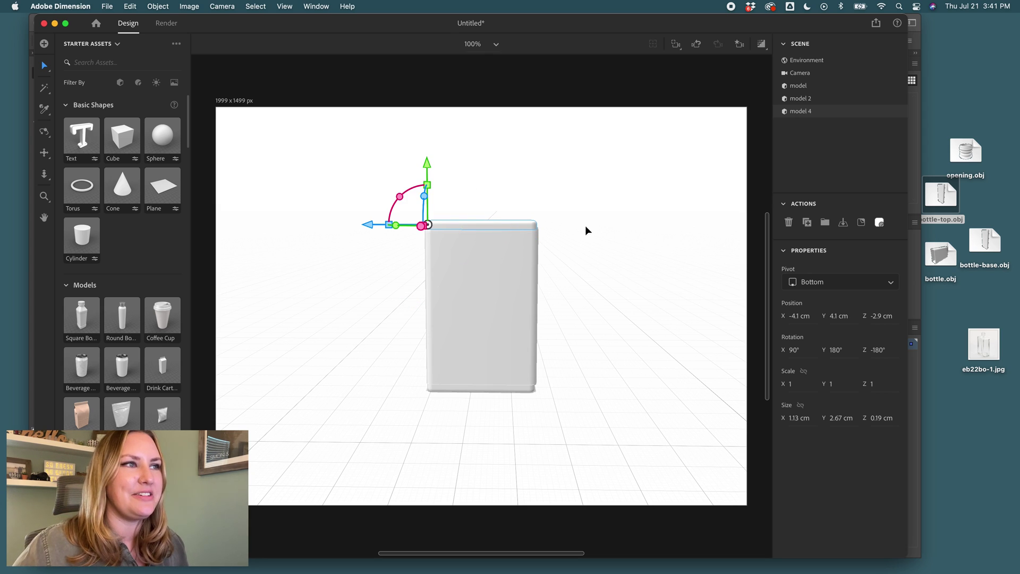
Import opening.obj and place the threaded neck centrally on the bottle top at about Y 4.2 cm, Z -4.3 cm.
{"action": "left_click_drag", "start_coordinate": [965, 152], "coordinate": [594, 371]}
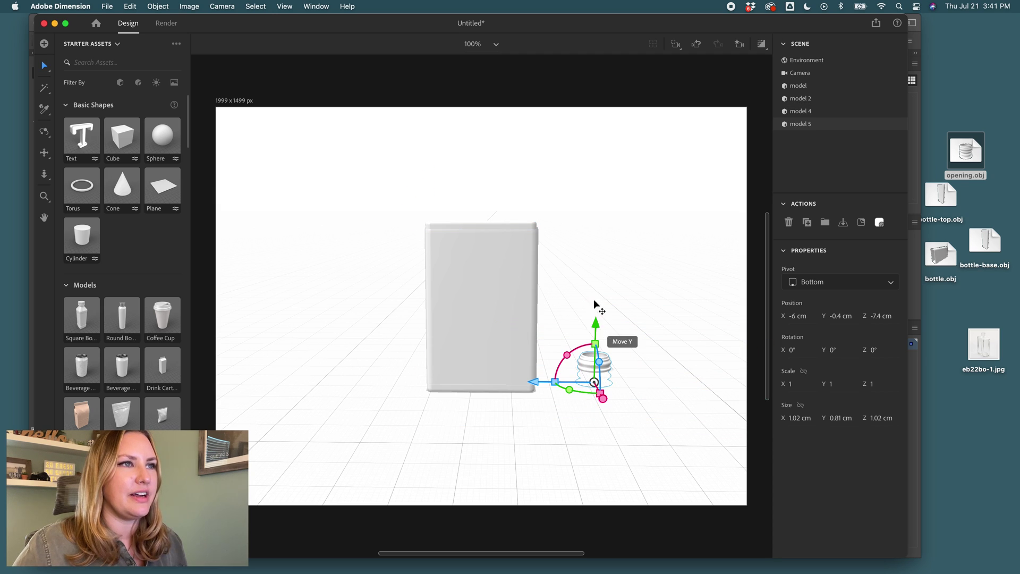
{"action": "left_click_drag", "start_coordinate": [594, 306], "coordinate": [599, 170]}
{"action": "left_click_drag", "start_coordinate": [531, 232], "coordinate": [462, 210]}
{"action": "left_click_drag", "start_coordinate": [484, 173], "coordinate": [491, 168]}
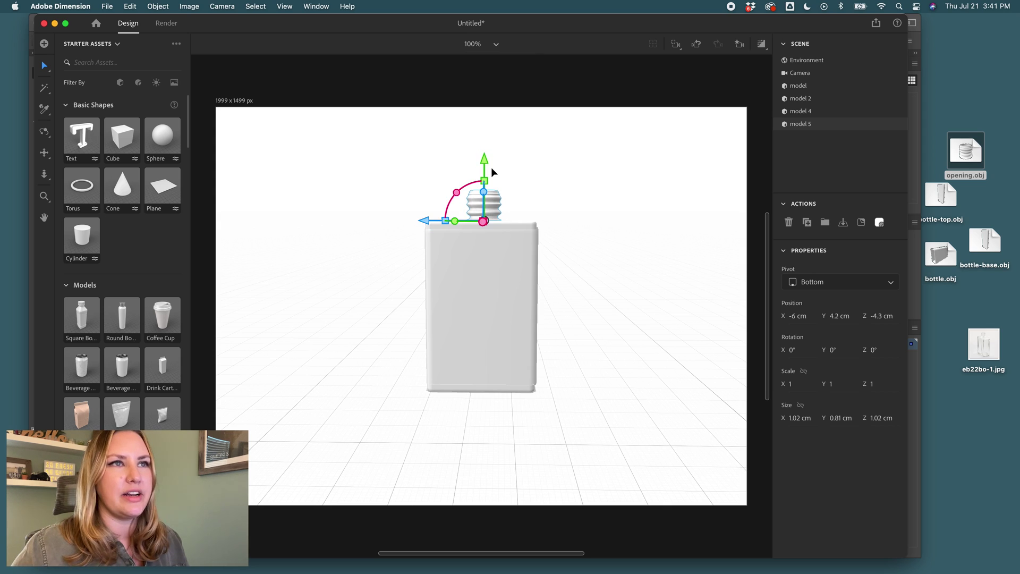
Rename the four scene models, naming the neck "open", the upper slab "top", the body "bottle" and the lower slab "base".
{"action": "double_click", "coordinate": [799, 125]}
{"action": "type", "text": "open"}
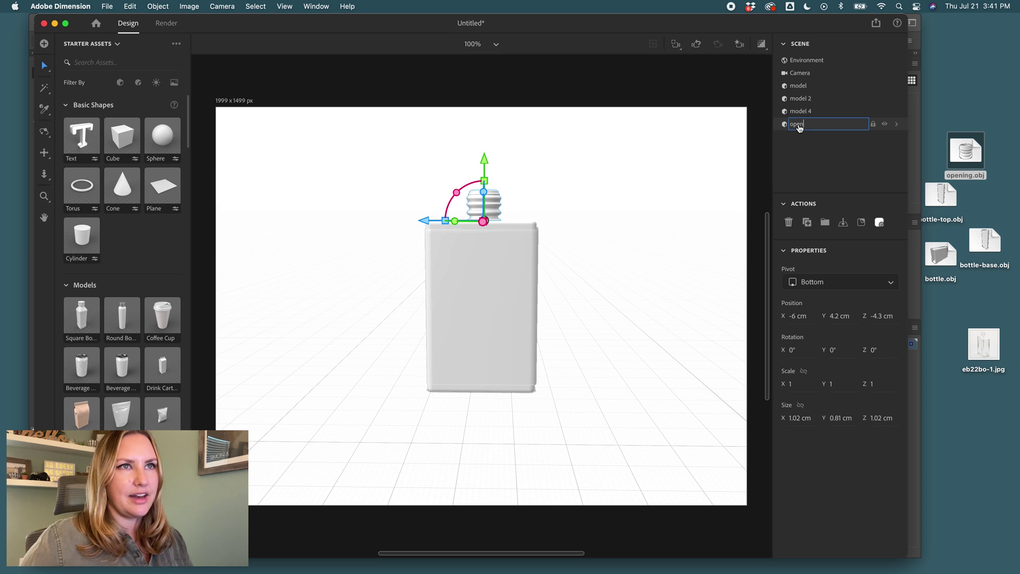
{"action": "key", "text": "Return"}
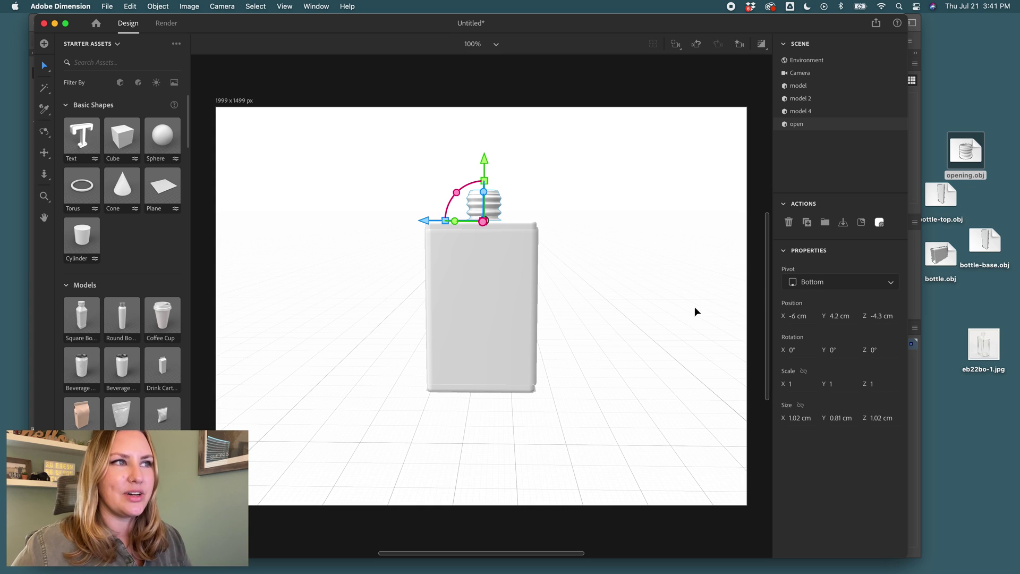
{"action": "double_click", "coordinate": [805, 113]}
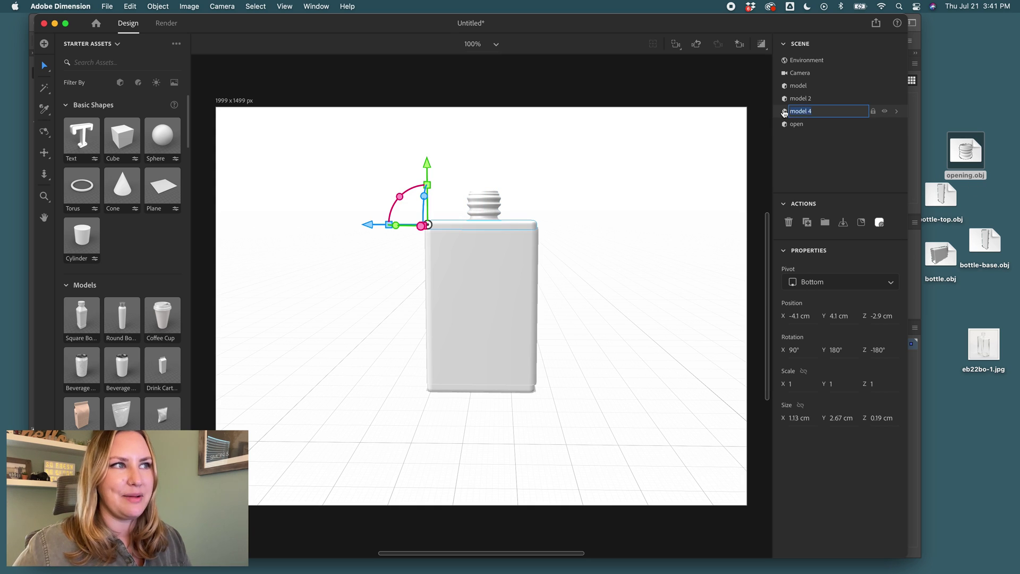
{"action": "type", "text": "top"}
{"action": "key", "text": "Return"}
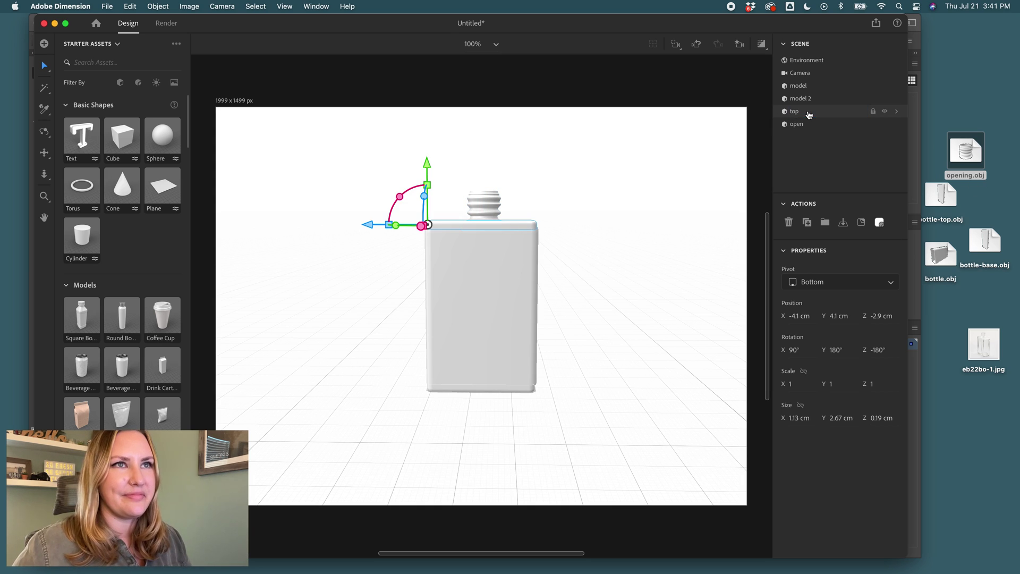
{"action": "double_click", "coordinate": [799, 100]}
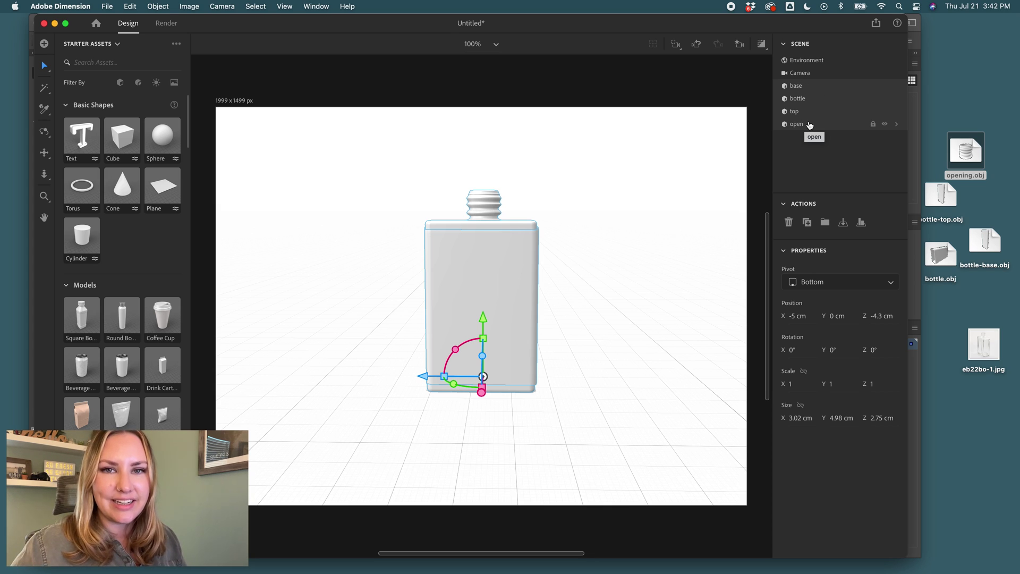
Group the four bottle parts and rename the group "bottle".
{"action": "left_click", "coordinate": [825, 223]}
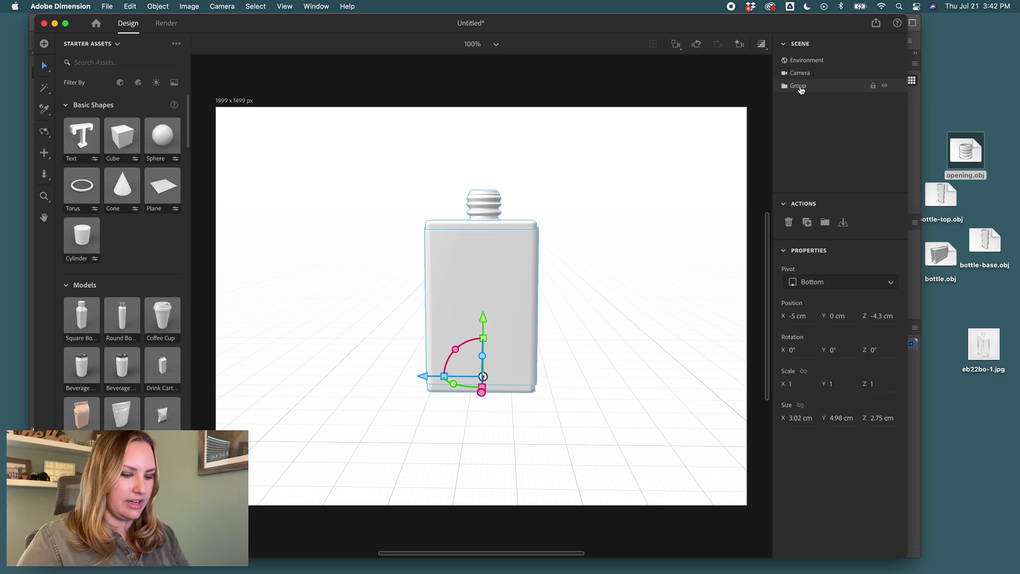
{"action": "double_click", "coordinate": [798, 86]}
{"action": "type", "text": "bottle"}
{"action": "key", "text": "Return"}
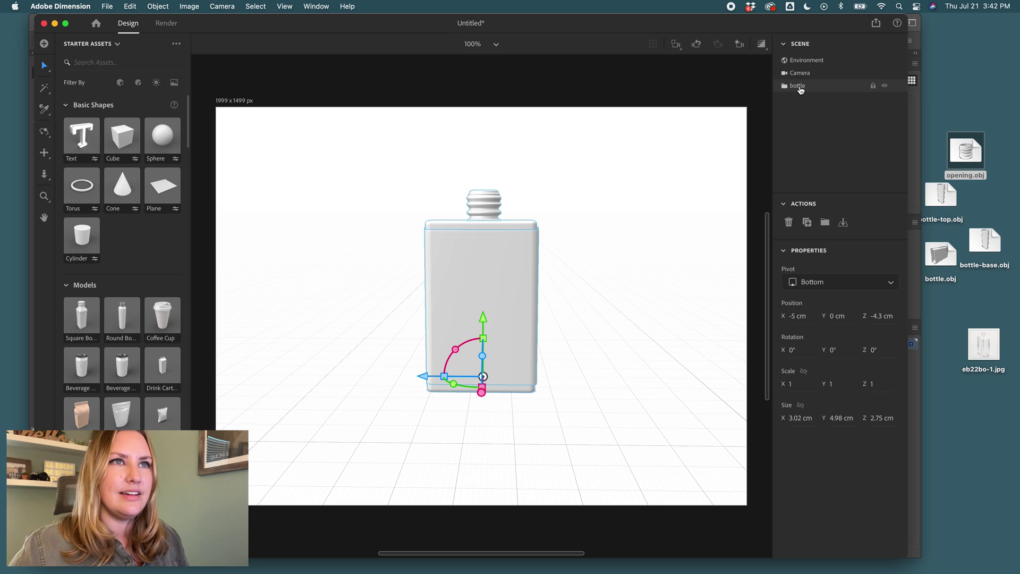
Align the open, top, bottle and base parts inside the bottle group to their centres along the X and Z axes.
{"action": "left_click", "coordinate": [784, 85]}
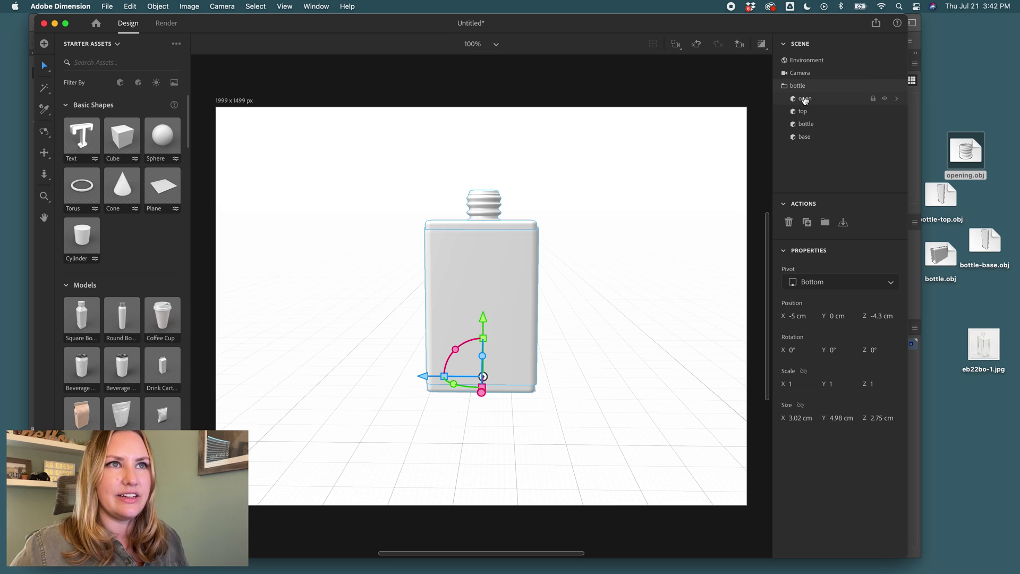
{"action": "left_click", "coordinate": [819, 139]}
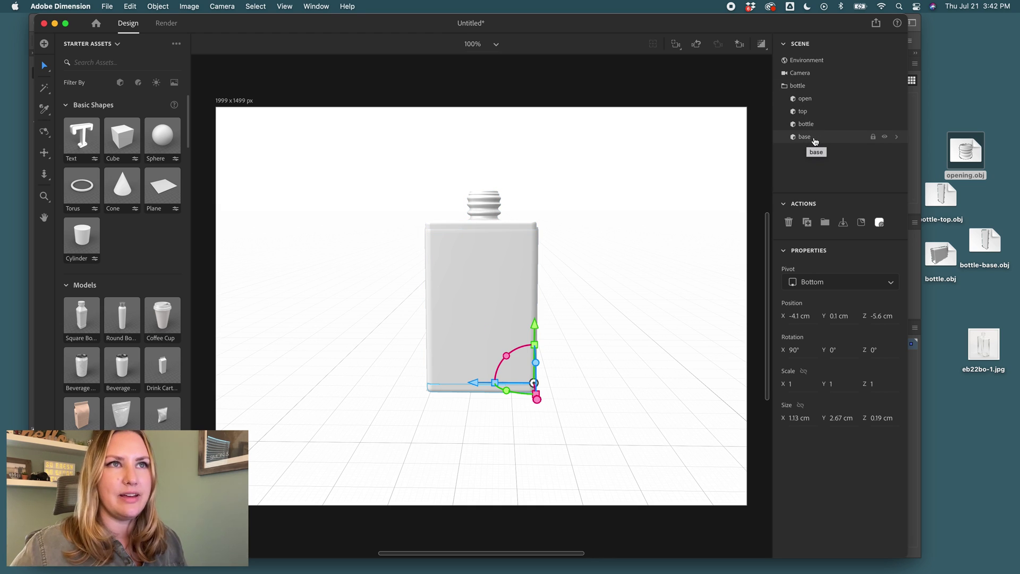
{"action": "left_click", "coordinate": [817, 101], "text": "shift"}
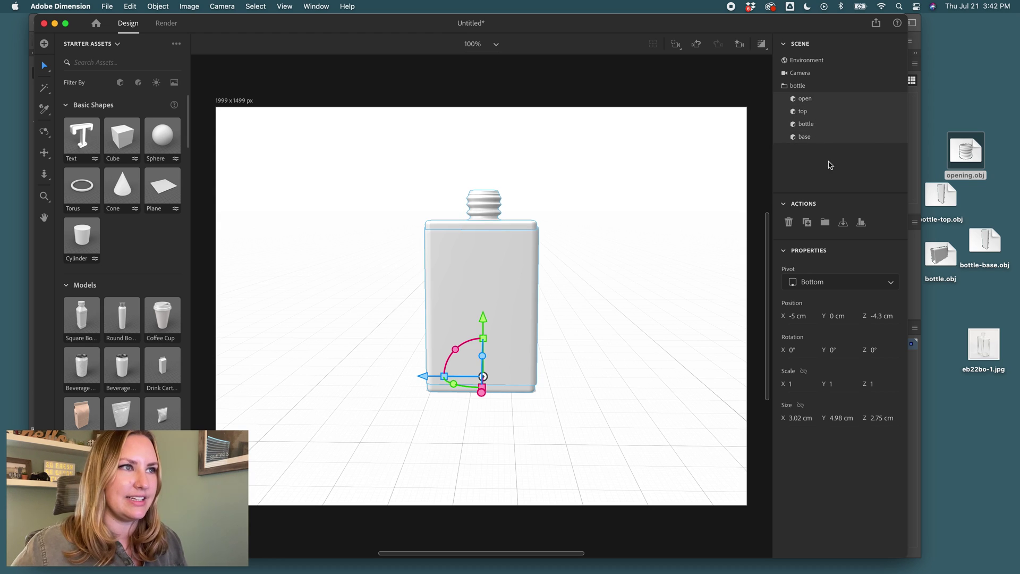
{"action": "left_click", "coordinate": [861, 223]}
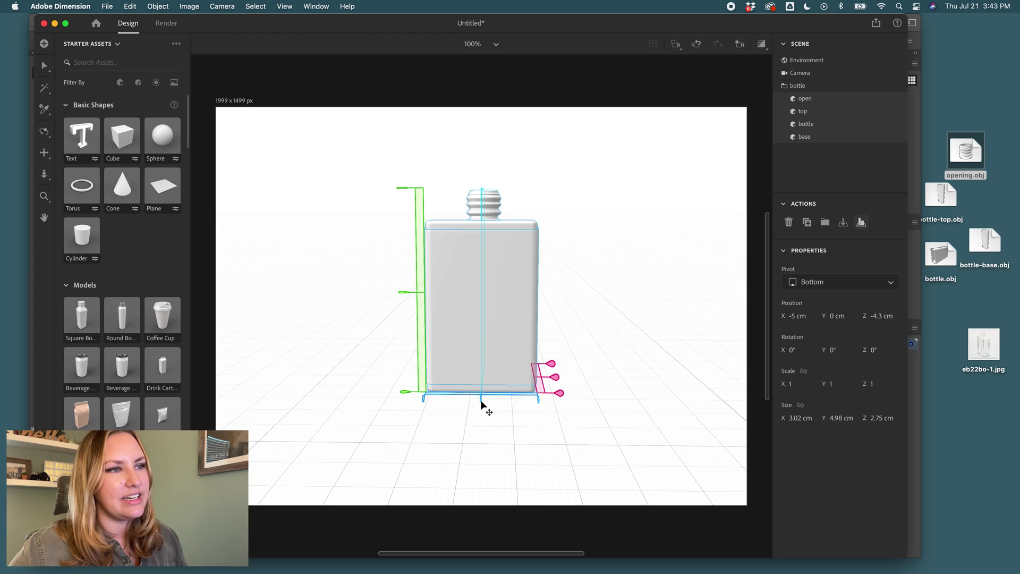
{"action": "left_click", "coordinate": [554, 379]}
{"action": "key", "text": "1"}
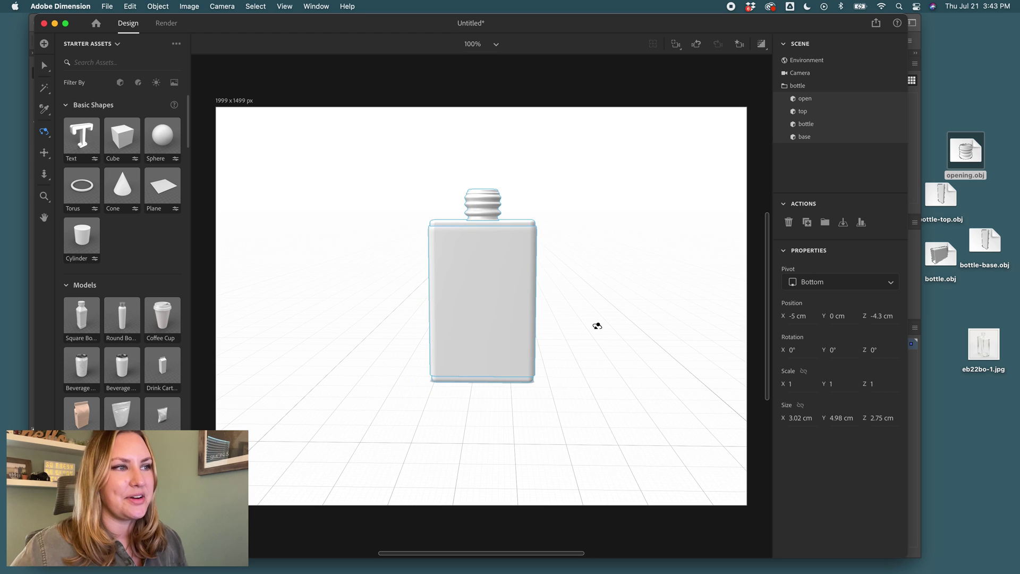
Enlarge the base slab with linked proportions to match the bottle body's width, and reposition it beneath the body.
{"action": "mouse_move", "coordinate": [654, 323]}
{"action": "left_mouse_down"}
{"action": "mouse_move", "coordinate": [551, 337]}
{"action": "mouse_move", "coordinate": [492, 237]}
{"action": "mouse_move", "coordinate": [483, 311]}
{"action": "mouse_move", "coordinate": [539, 337]}
{"action": "mouse_move", "coordinate": [660, 358]}
{"action": "mouse_move", "coordinate": [631, 287]}
{"action": "mouse_move", "coordinate": [657, 315]}
{"action": "mouse_move", "coordinate": [651, 326]}
{"action": "left_mouse_up"}
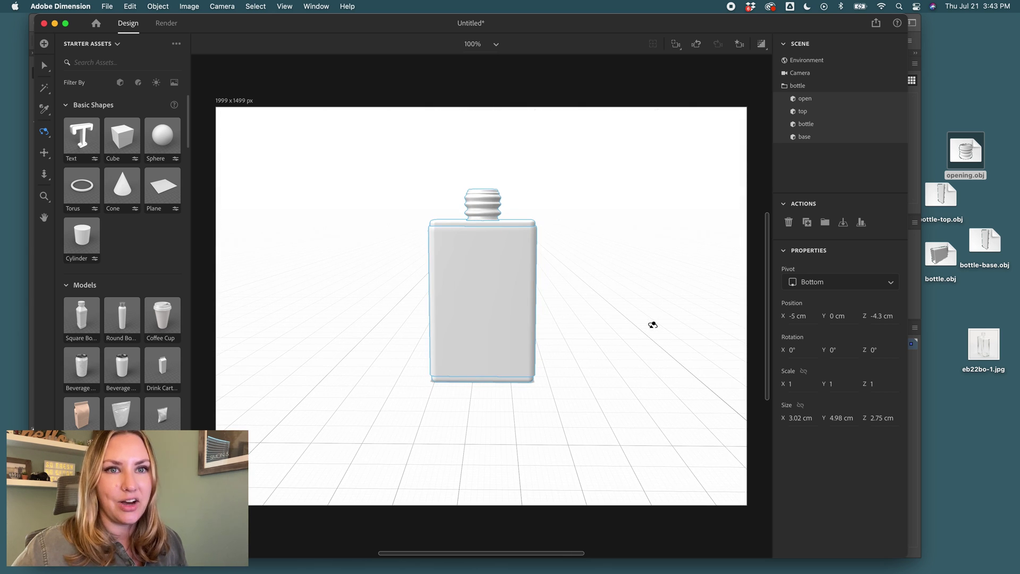
{"action": "key", "text": "v"}
{"action": "left_click", "coordinate": [574, 355]}
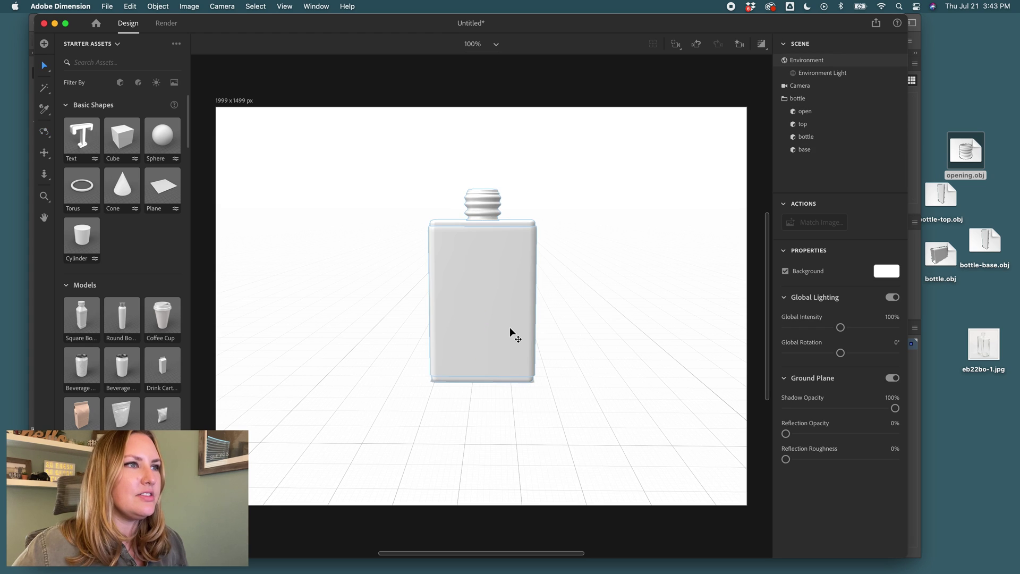
{"action": "left_click", "coordinate": [509, 327]}
{"action": "left_click", "coordinate": [831, 122]}
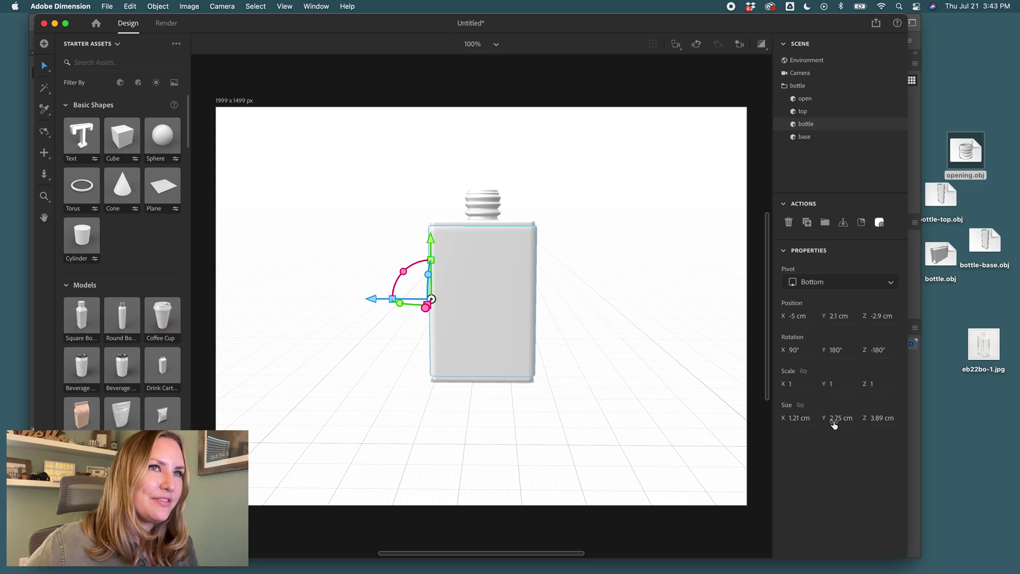
{"action": "left_click", "coordinate": [803, 138]}
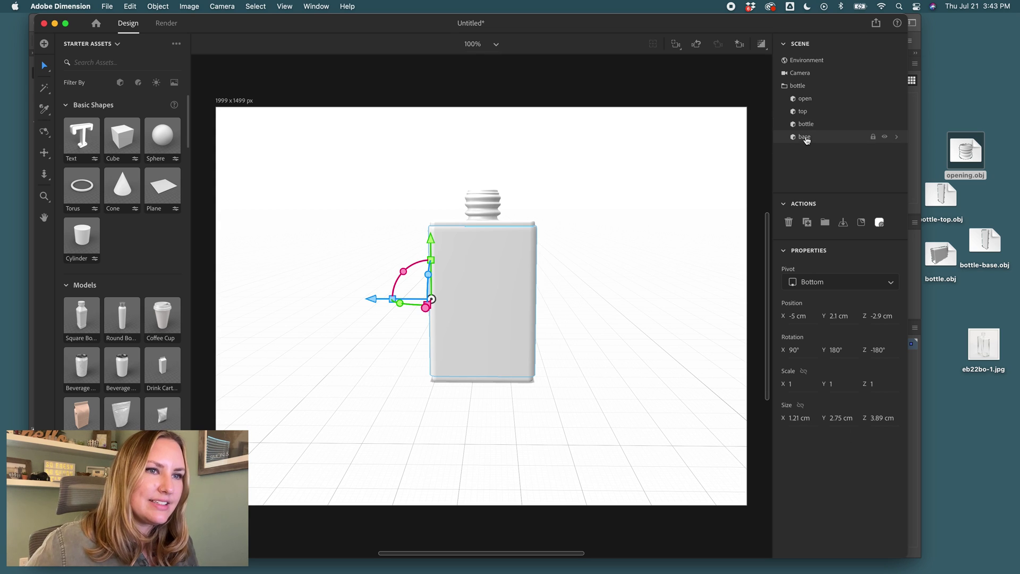
{"action": "left_click", "coordinate": [797, 419]}
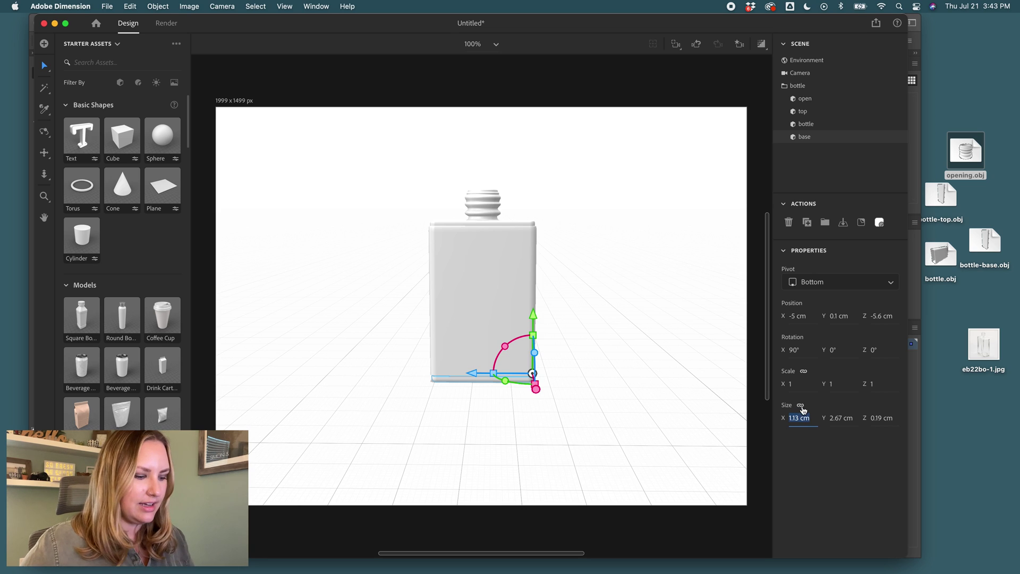
{"action": "type", "text": "1.25"}
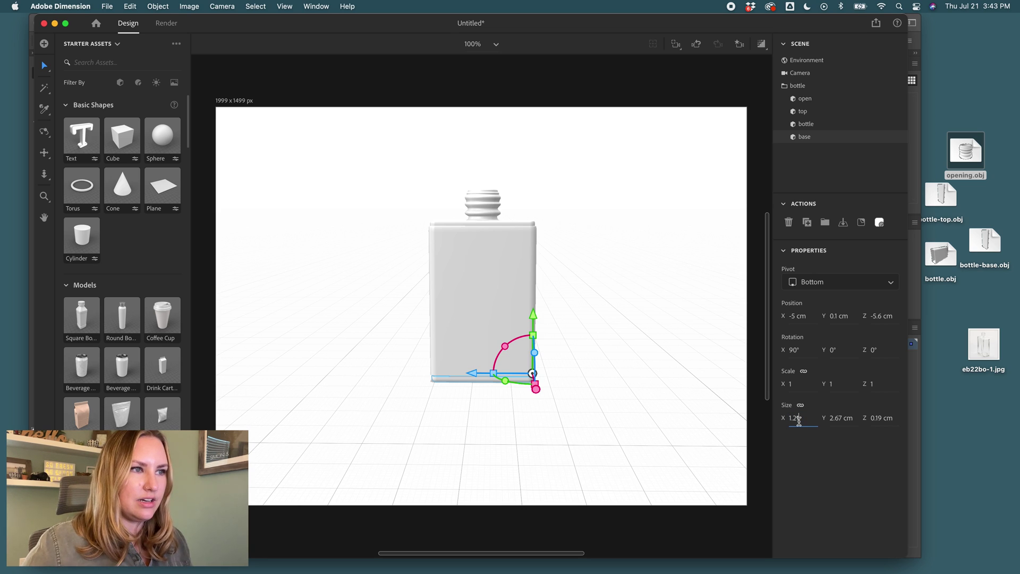
{"action": "type", "text": "1"}
{"action": "key", "text": "Return"}
{"action": "left_click_drag", "start_coordinate": [472, 373], "coordinate": [505, 390]}
{"action": "left_click", "coordinate": [588, 433]}
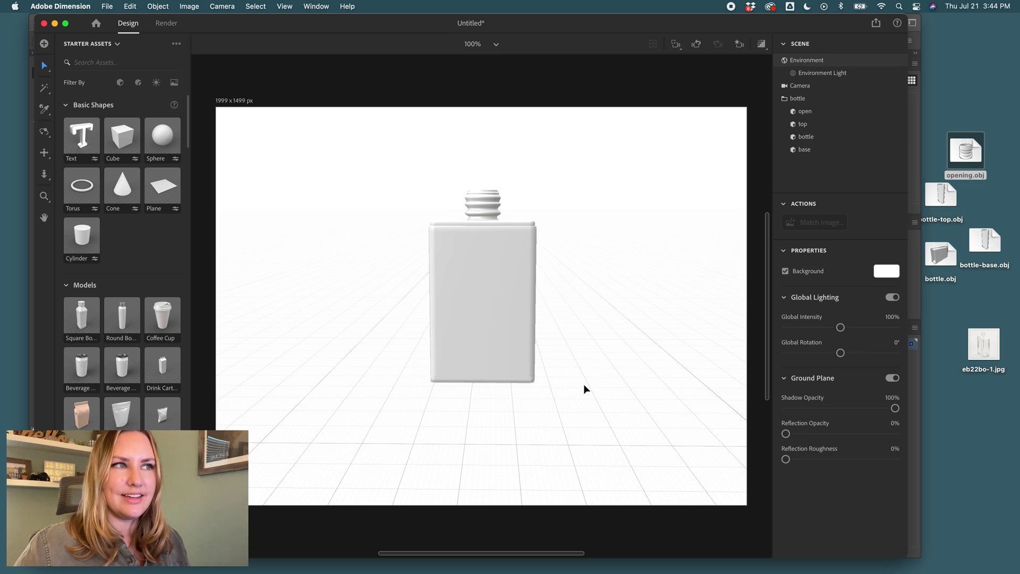
Enlarge the top slab proportionally to 1.16 by 2.75 cm, and realign all four bottle parts to their centres along the Z axis.
{"action": "left_click", "coordinate": [820, 126]}
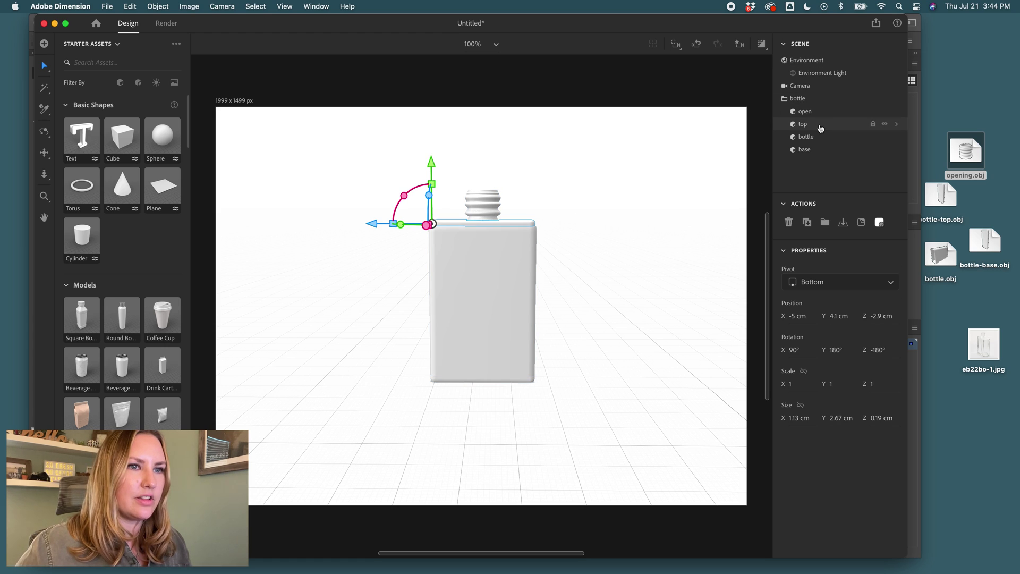
{"action": "left_click", "coordinate": [822, 112]}
{"action": "left_click", "coordinate": [808, 151]}
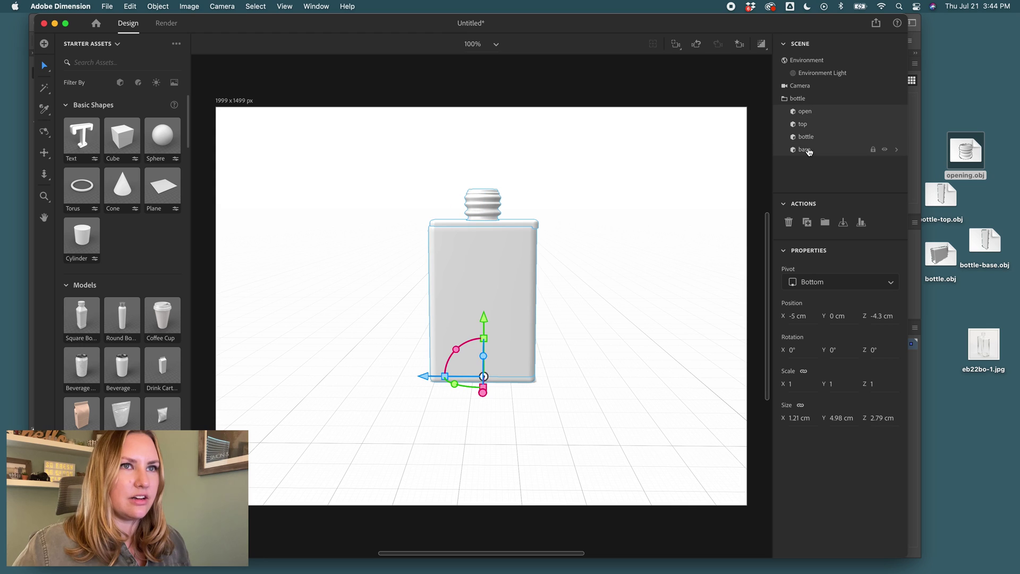
{"action": "left_click", "coordinate": [861, 222]}
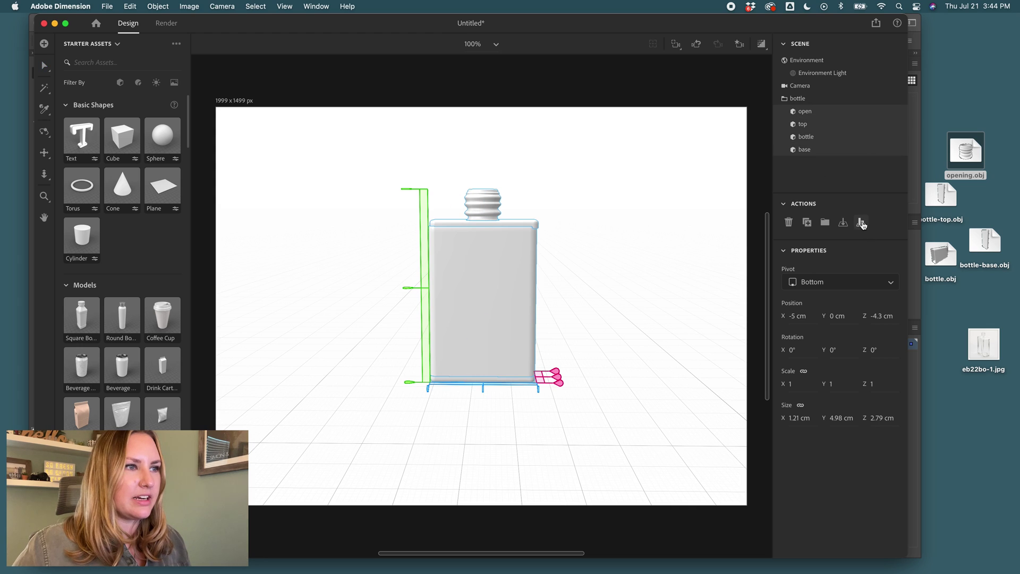
{"action": "left_click", "coordinate": [483, 393]}
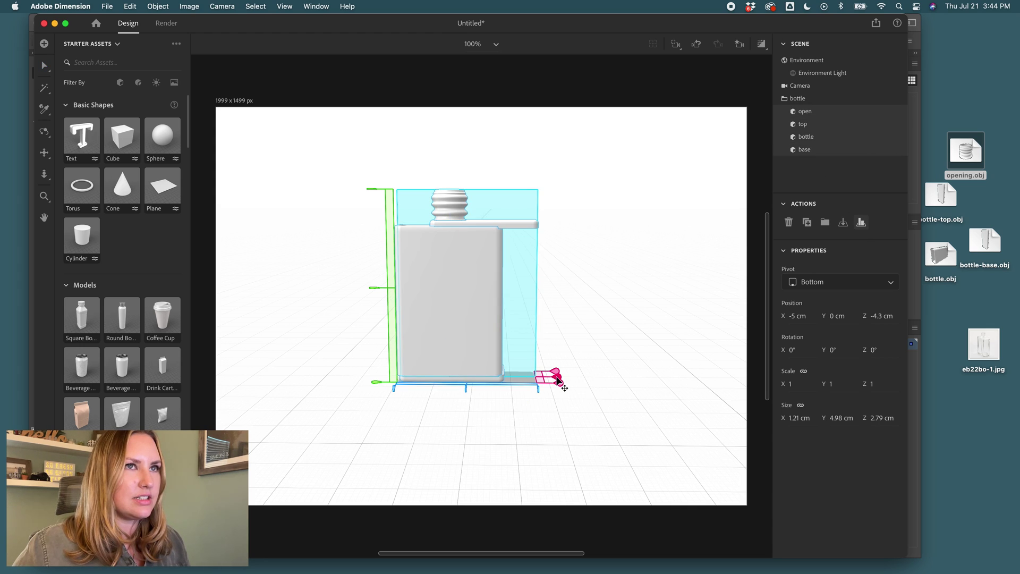
{"action": "left_click", "coordinate": [466, 389]}
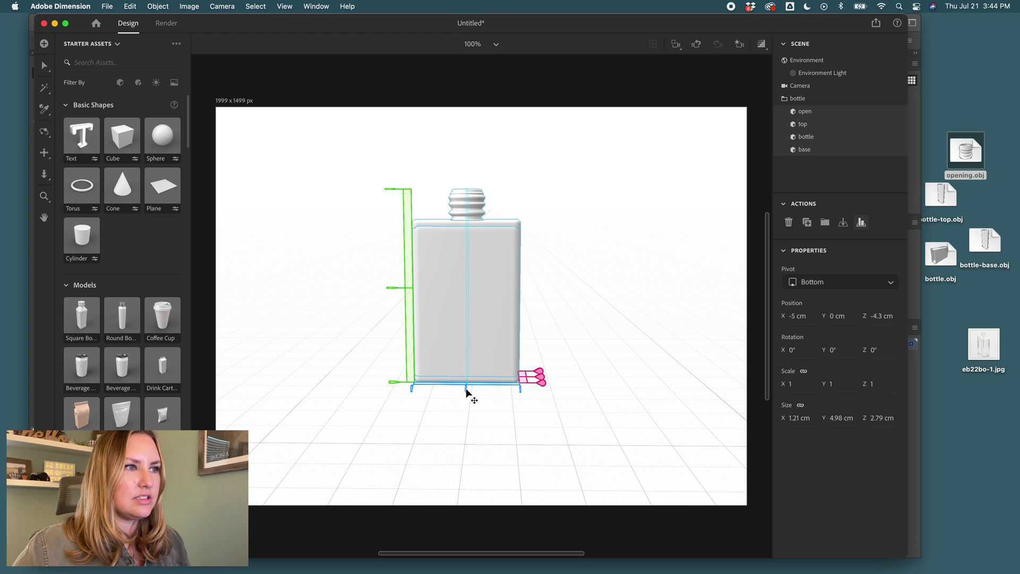
{"action": "left_click", "coordinate": [532, 340]}
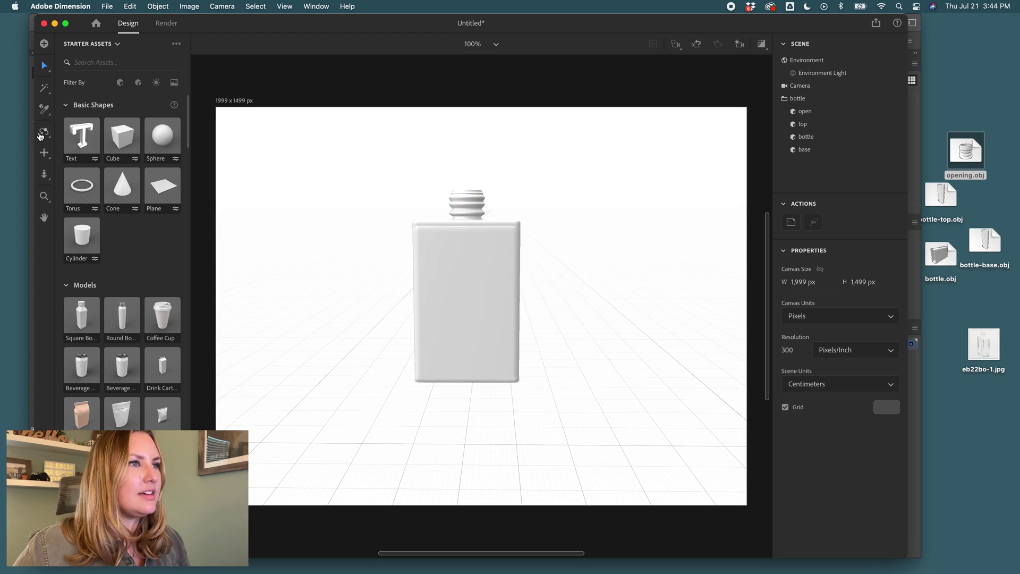
Adjust the top slab's height on the bottle body to about Y 4.1 cm.
{"action": "key", "text": "1"}
{"action": "left_click_drag", "start_coordinate": [648, 257], "coordinate": [455, 262]}
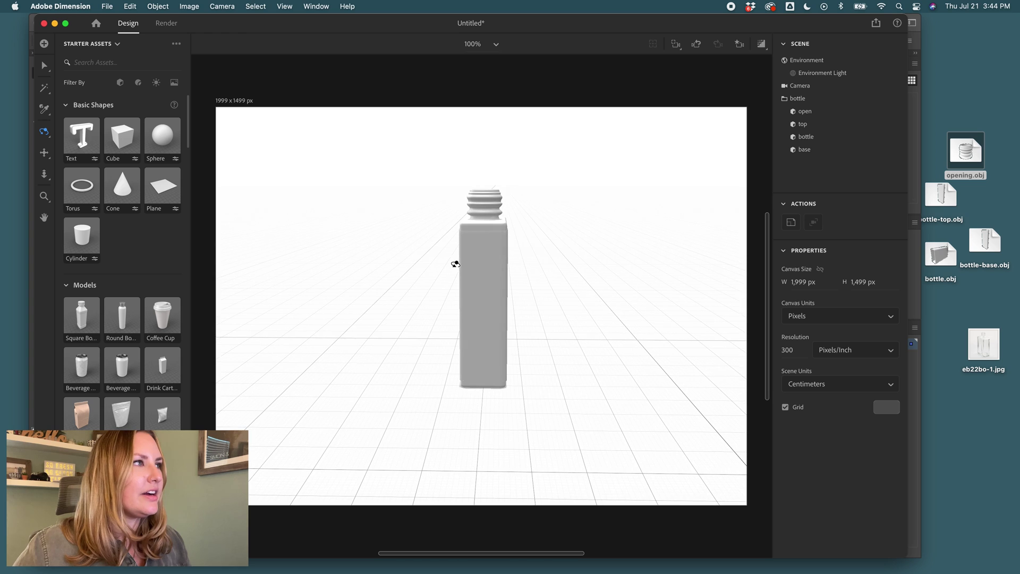
{"action": "left_click", "coordinate": [815, 126]}
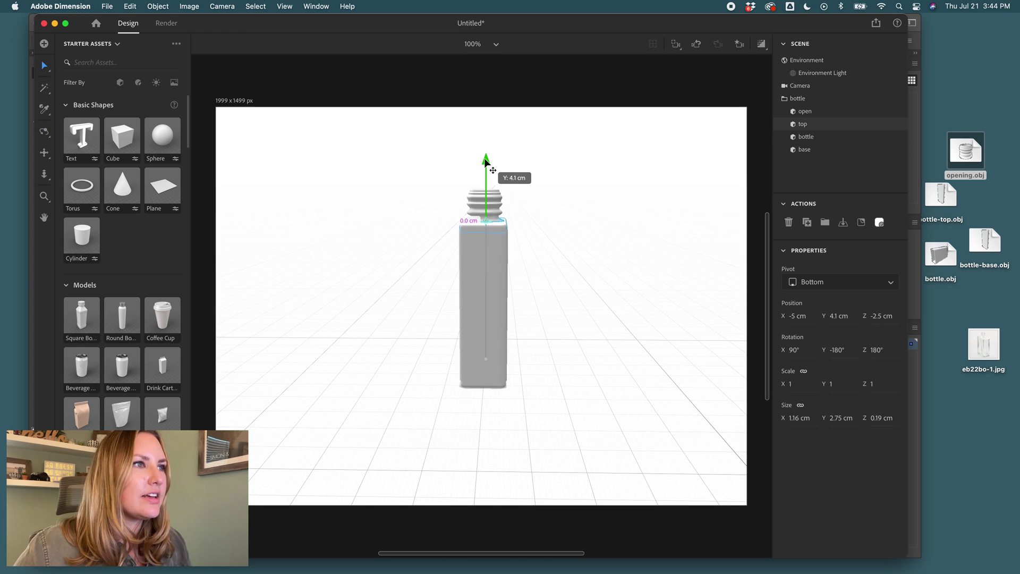
Lower the threaded neck slightly onto the top slab, to about Y 4.1 cm.
{"action": "key", "text": "2"}
{"action": "scroll", "coordinate": [393, 200], "scroll_direction": "up", "scroll_amount": 3}
{"action": "left_click_drag", "start_coordinate": [555, 202], "coordinate": [574, 246]}
{"action": "scroll", "coordinate": [512, 238], "scroll_direction": "up", "scroll_amount": 2}
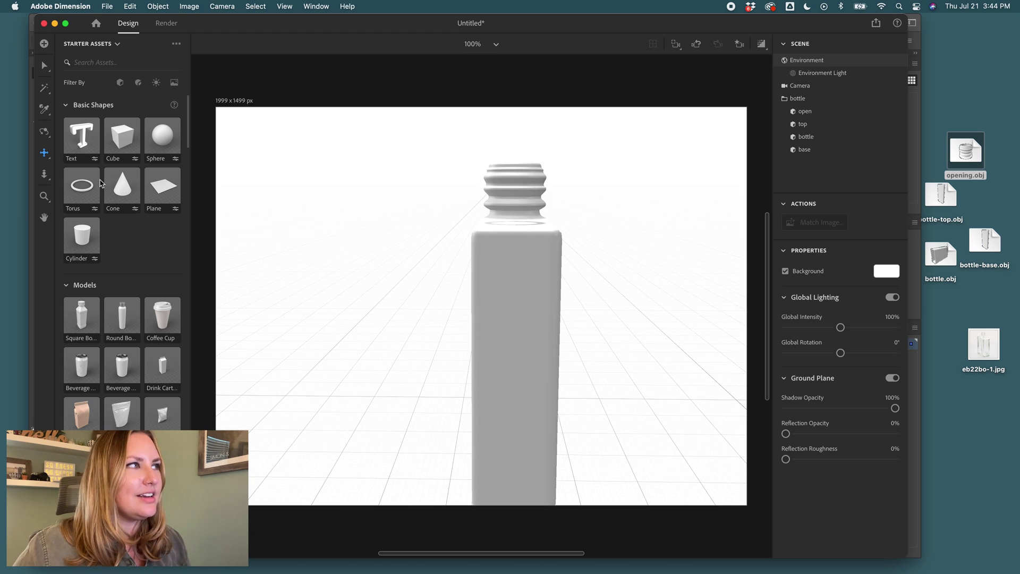
{"action": "left_click", "coordinate": [44, 131]}
{"action": "mouse_move", "coordinate": [405, 284]}
{"action": "left_mouse_down"}
{"action": "mouse_move", "coordinate": [499, 321]}
{"action": "mouse_move", "coordinate": [590, 335]}
{"action": "mouse_move", "coordinate": [593, 359]}
{"action": "mouse_move", "coordinate": [601, 285]}
{"action": "mouse_move", "coordinate": [560, 292]}
{"action": "mouse_move", "coordinate": [558, 280]}
{"action": "mouse_move", "coordinate": [585, 248]}
{"action": "left_mouse_up"}
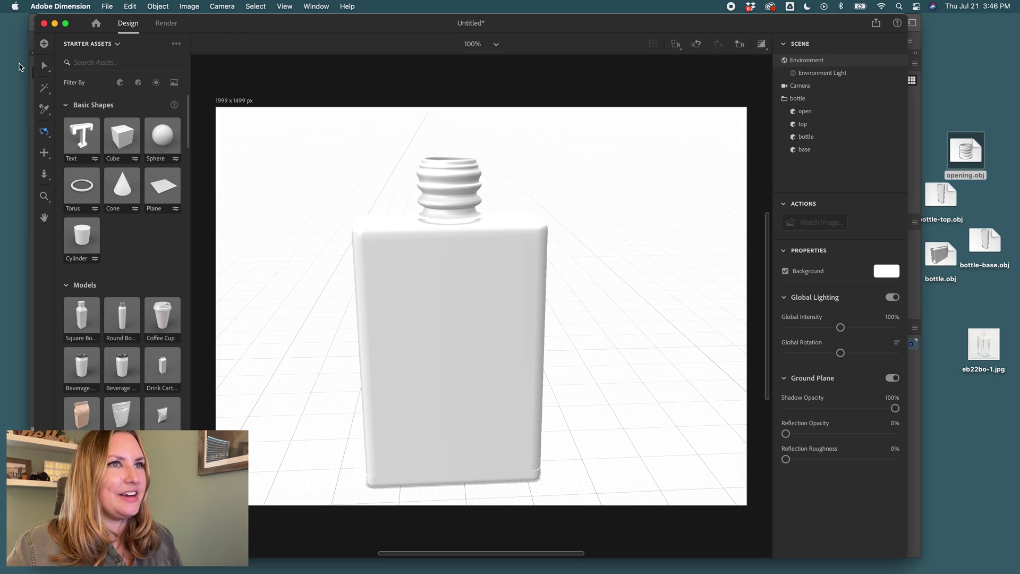
{"action": "left_click", "coordinate": [44, 66]}
{"action": "left_click", "coordinate": [462, 220]}
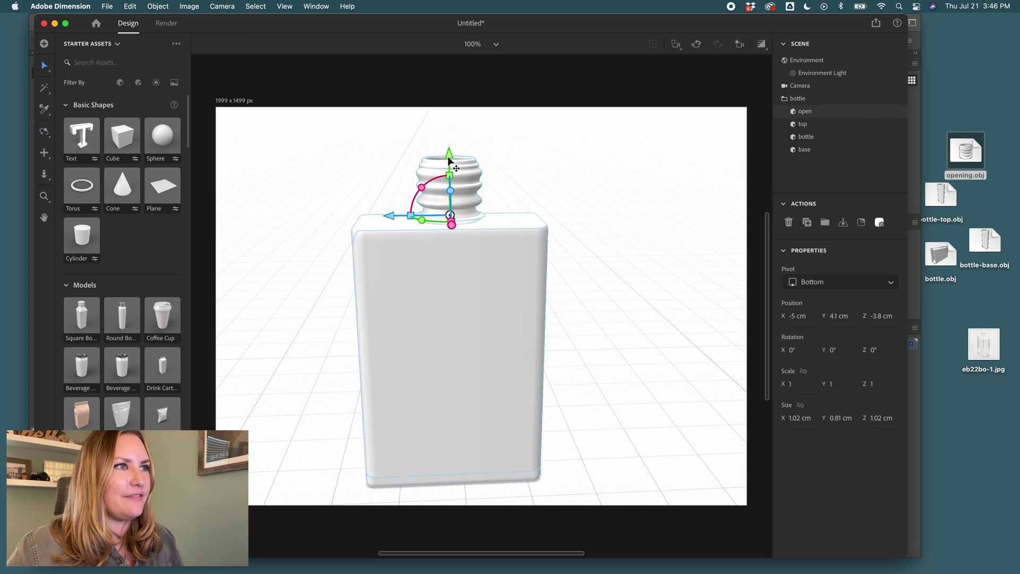
{"action": "mouse_move", "coordinate": [449, 161]}
{"action": "left_mouse_down"}
{"action": "mouse_move", "coordinate": [448, 152]}
{"action": "mouse_move", "coordinate": [449, 161]}
{"action": "left_mouse_up"}
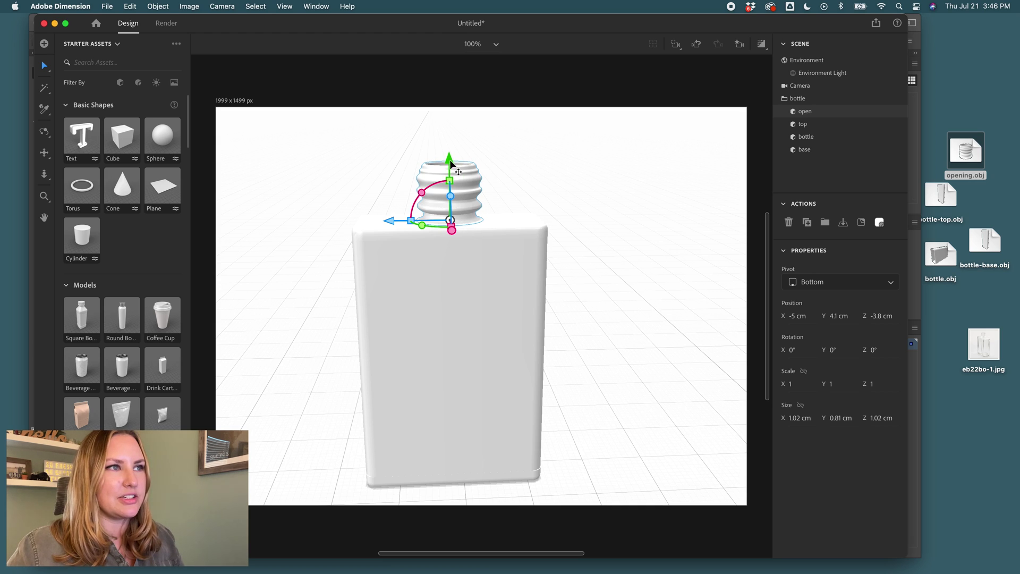
{"action": "left_click", "coordinate": [494, 220]}
Apply the Glass standard material to all parts of the bottle group.
{"action": "scroll", "coordinate": [147, 174], "scroll_direction": "down", "scroll_amount": 5}
{"action": "scroll", "coordinate": [147, 174], "scroll_direction": "down", "scroll_amount": 15}
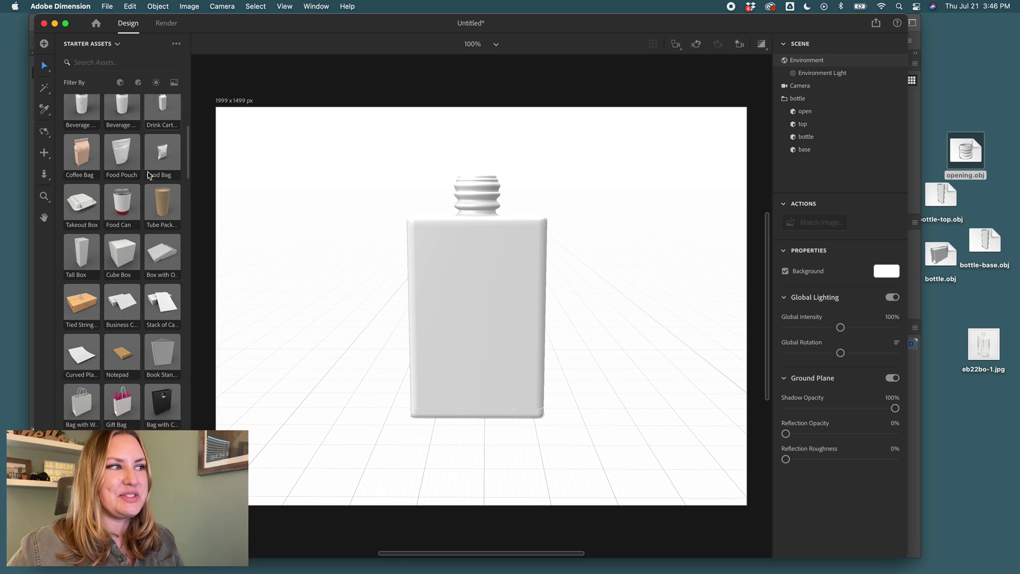
{"action": "scroll", "coordinate": [148, 177], "scroll_direction": "down", "scroll_amount": 15}
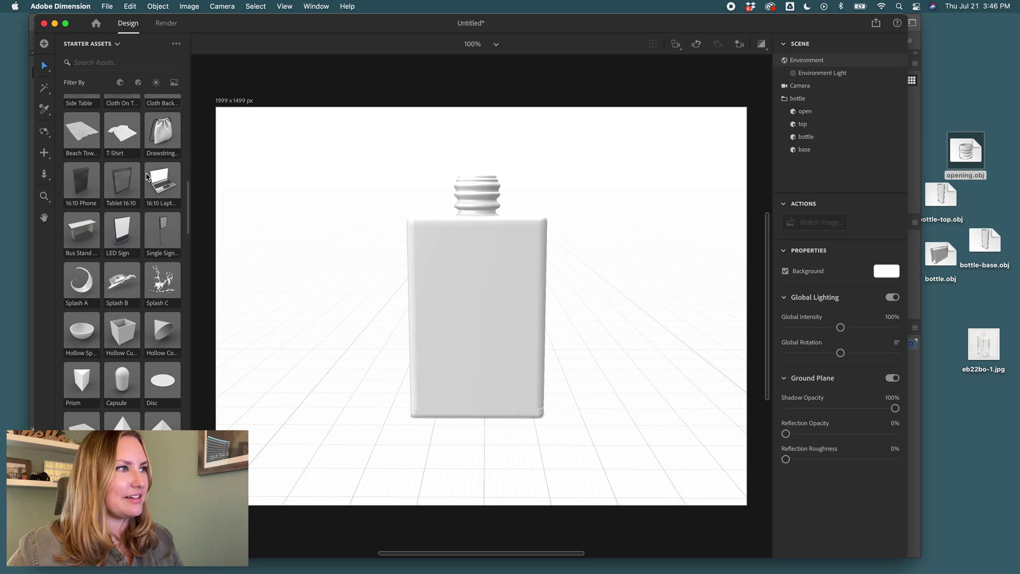
{"action": "scroll", "coordinate": [151, 177], "scroll_direction": "down", "scroll_amount": 5}
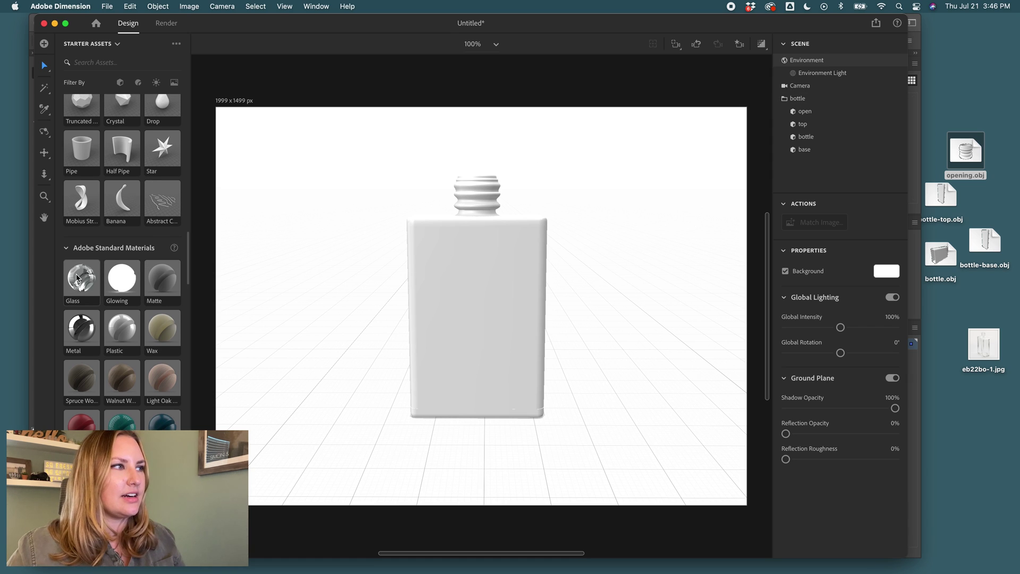
{"action": "left_click_drag", "start_coordinate": [85, 285], "coordinate": [802, 103]}
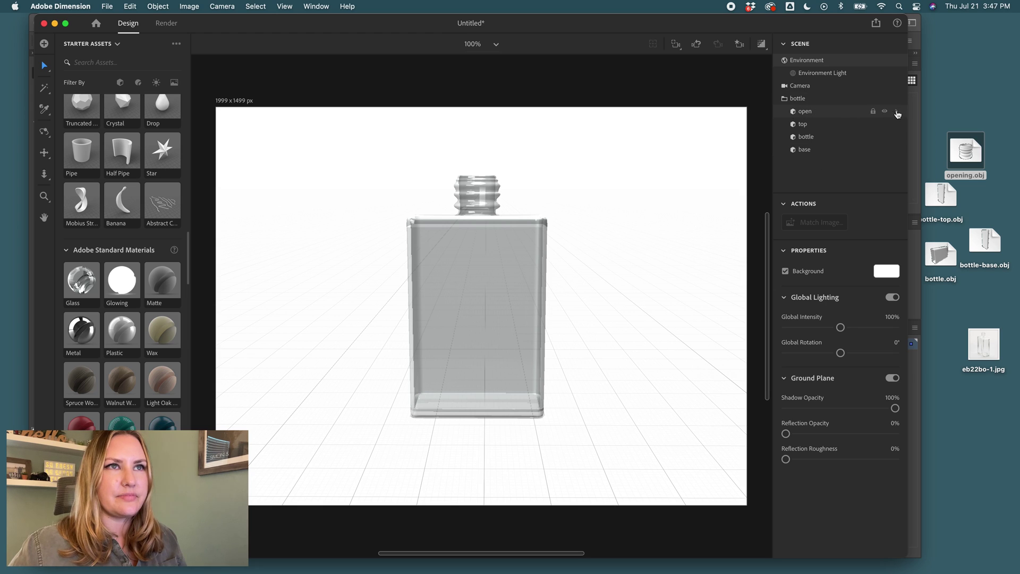
Try different Roughness, Metallic and Index of Refraction settings on the threaded neck's Glass material.
{"action": "left_click", "coordinate": [898, 112]}
{"action": "left_click", "coordinate": [899, 113]}
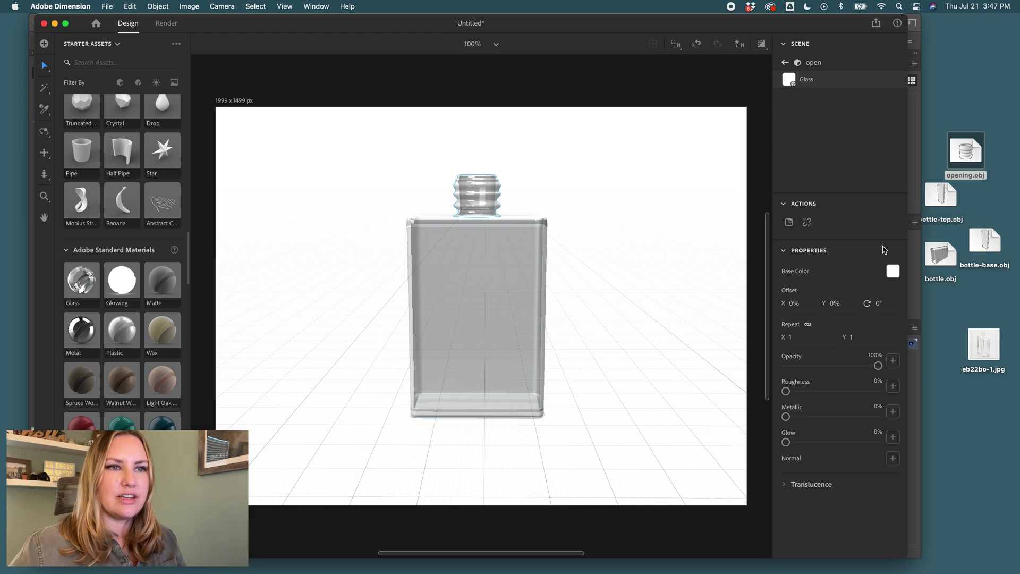
{"action": "mouse_move", "coordinate": [785, 392]}
{"action": "left_mouse_down"}
{"action": "mouse_move", "coordinate": [832, 396]}
{"action": "mouse_move", "coordinate": [776, 400]}
{"action": "left_mouse_up"}
{"action": "left_click_drag", "start_coordinate": [787, 443], "coordinate": [767, 422]}
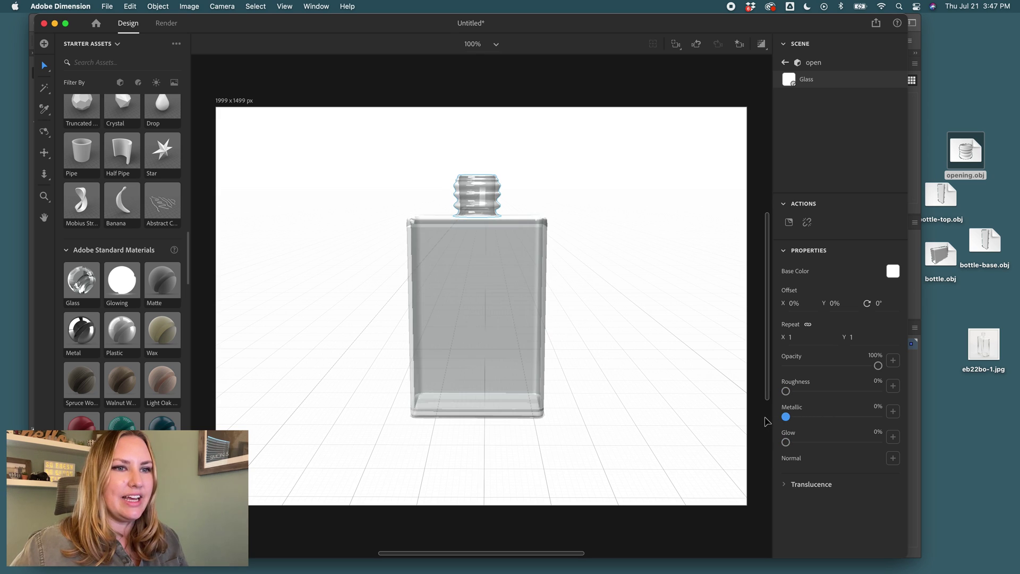
{"action": "left_click", "coordinate": [785, 486]}
{"action": "scroll", "coordinate": [846, 500], "scroll_direction": "down", "scroll_amount": 1}
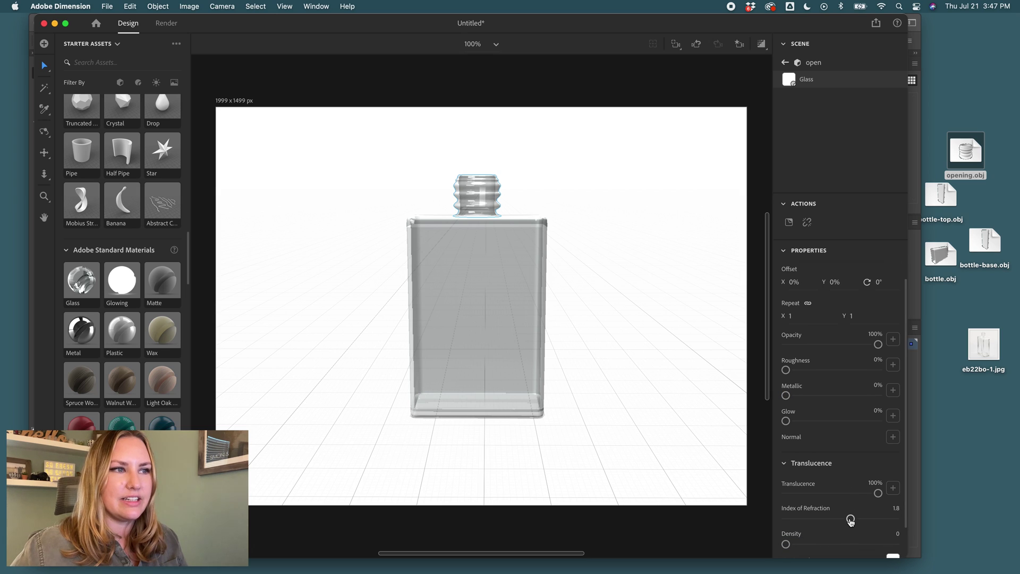
{"action": "mouse_move", "coordinate": [851, 521]}
{"action": "left_mouse_down"}
{"action": "mouse_move", "coordinate": [806, 520]}
{"action": "mouse_move", "coordinate": [852, 522]}
{"action": "left_mouse_up"}
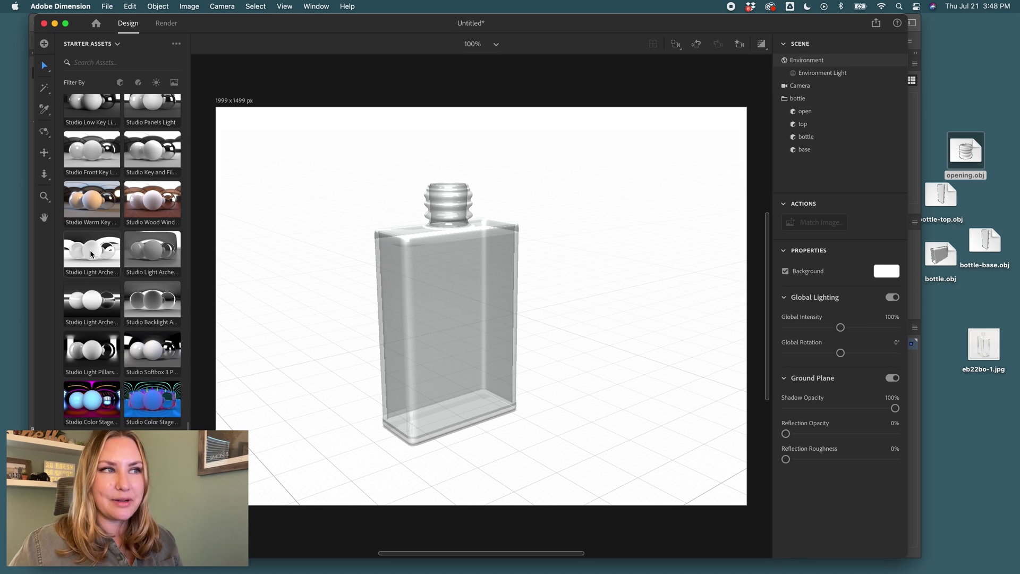
Light the scene with the bright white Studio Light Arches environment and turn on the render preview.
{"action": "left_click_drag", "start_coordinate": [92, 255], "coordinate": [610, 354]}
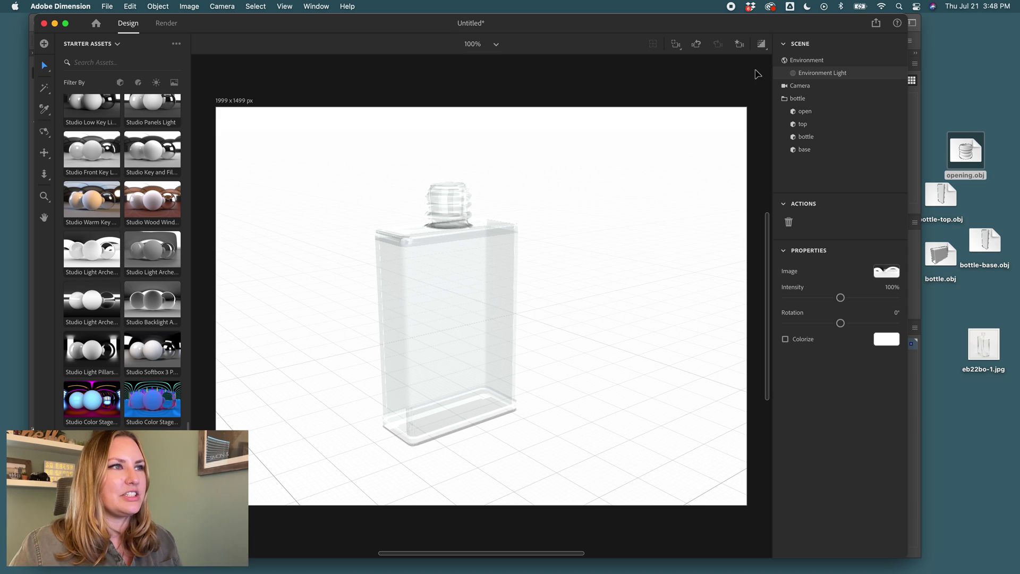
{"action": "left_click", "coordinate": [761, 44]}
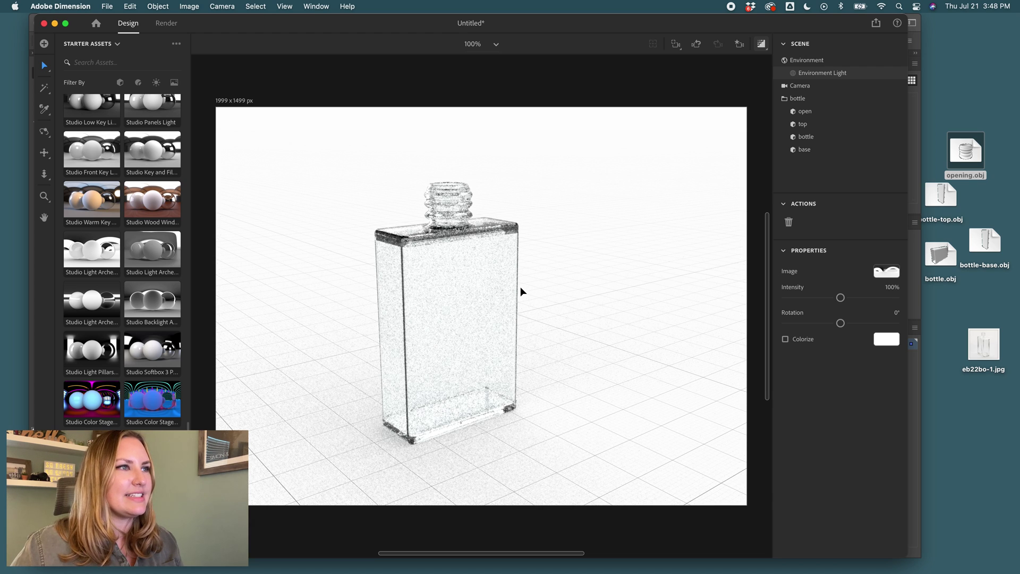
Set the Index of Refraction of the top slab's Glass material to 2.52 and view the bottle from its other side.
{"action": "double_click", "coordinate": [420, 236]}
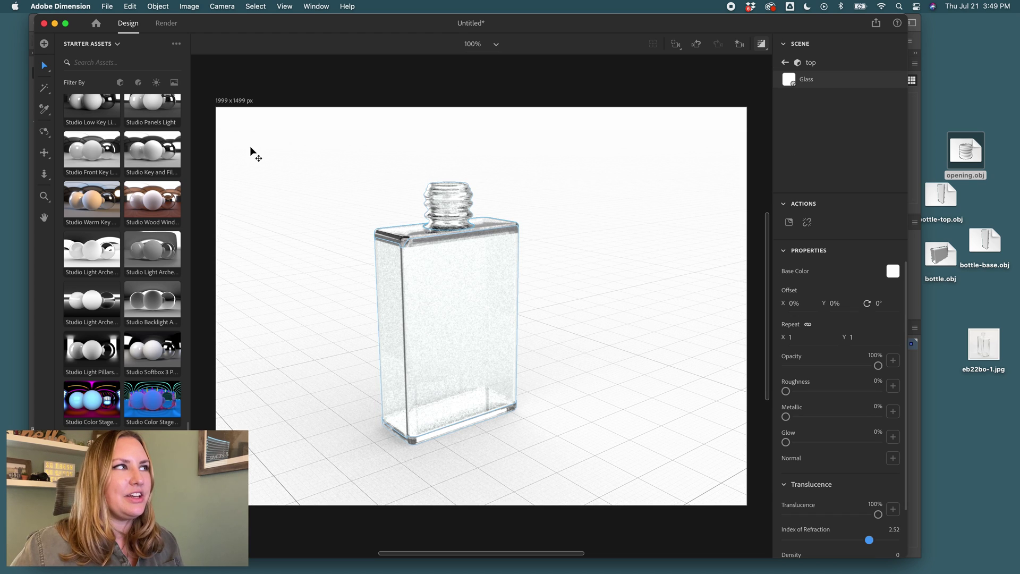
{"action": "left_click", "coordinate": [44, 132]}
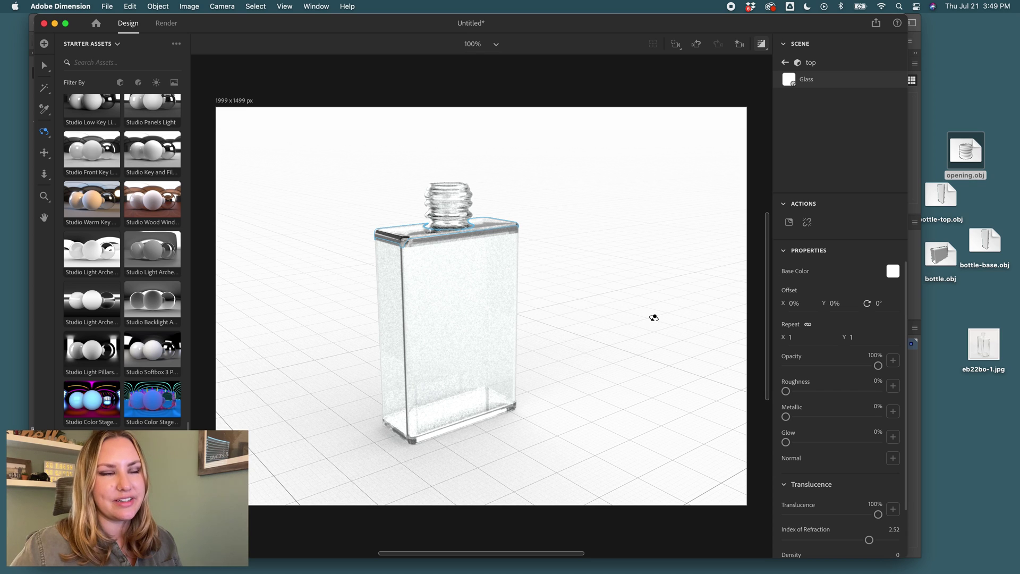
{"action": "left_click_drag", "start_coordinate": [592, 332], "coordinate": [563, 332]}
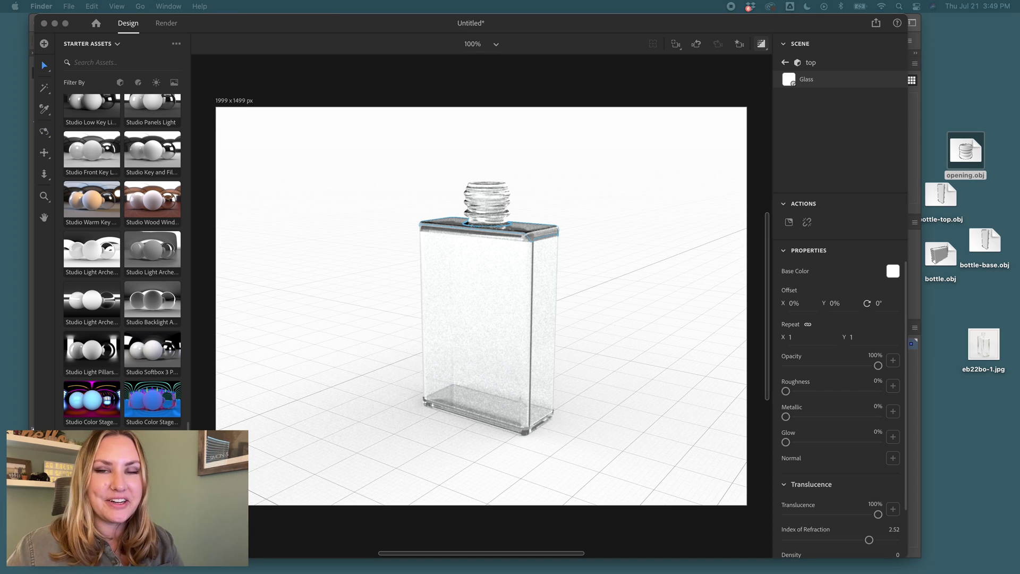
Place the "serene" label graphic on the bottle body as a decal, scale it to about 6.4% and position it on the front face.
{"action": "left_click_drag", "start_coordinate": [1019, 293], "coordinate": [491, 327]}
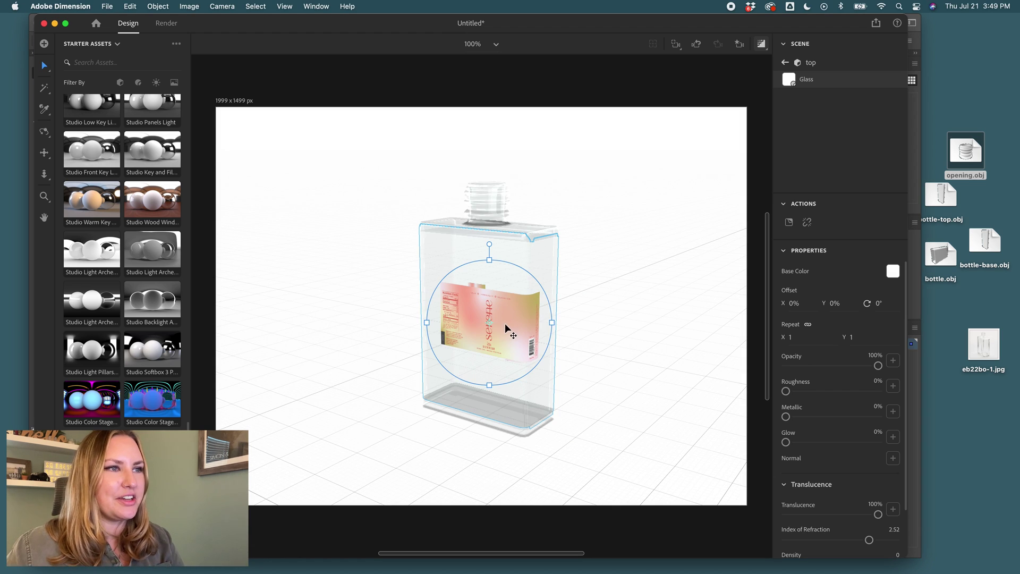
{"action": "left_click_drag", "start_coordinate": [552, 323], "coordinate": [651, 322]}
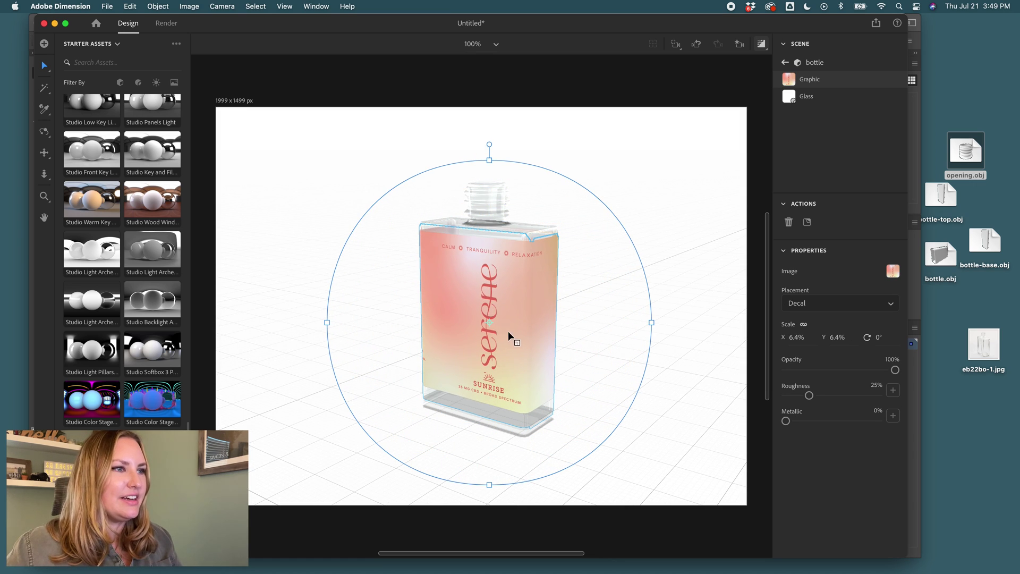
{"action": "left_click_drag", "start_coordinate": [508, 330], "coordinate": [489, 333]}
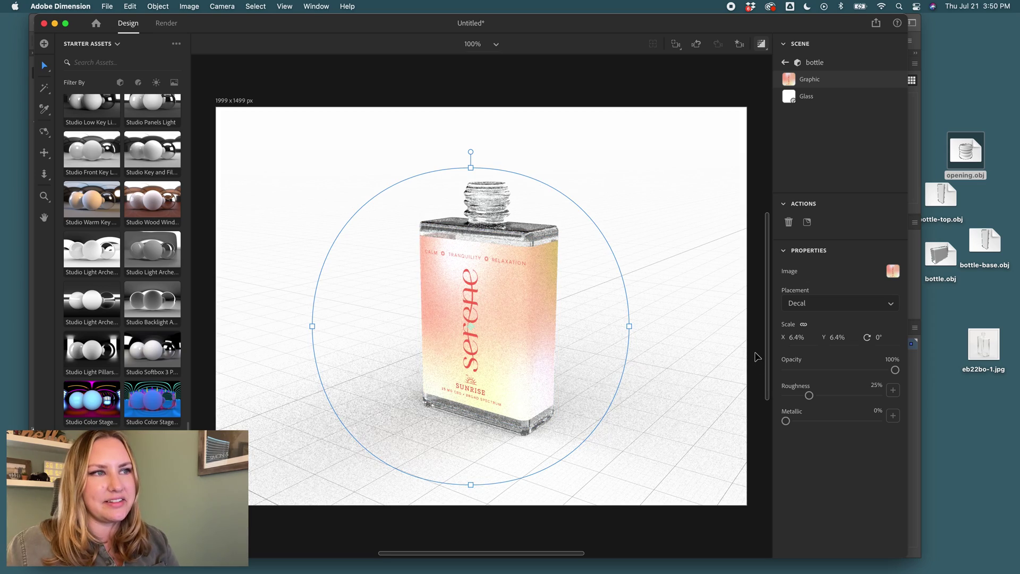